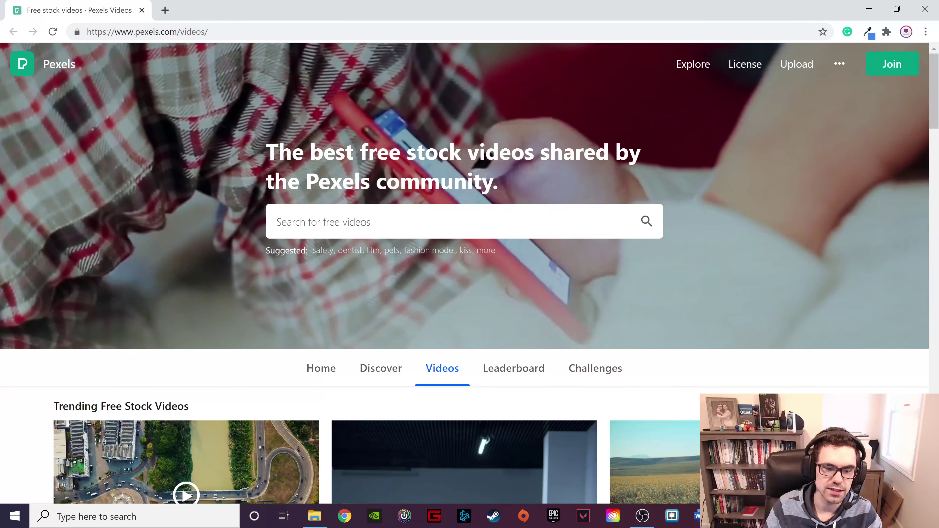
# - Look over the trending free stock videos on the Pexels page and minimize the browser window
pyautogui.scroll(-5, 622, 317)
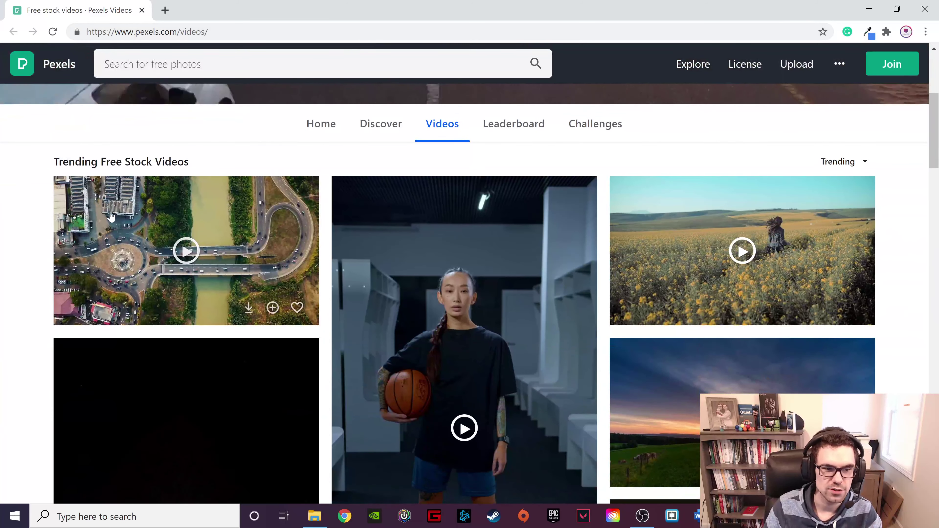
pyautogui.scroll(2, 671, 138)
pyautogui.scroll(4, 670, 138)
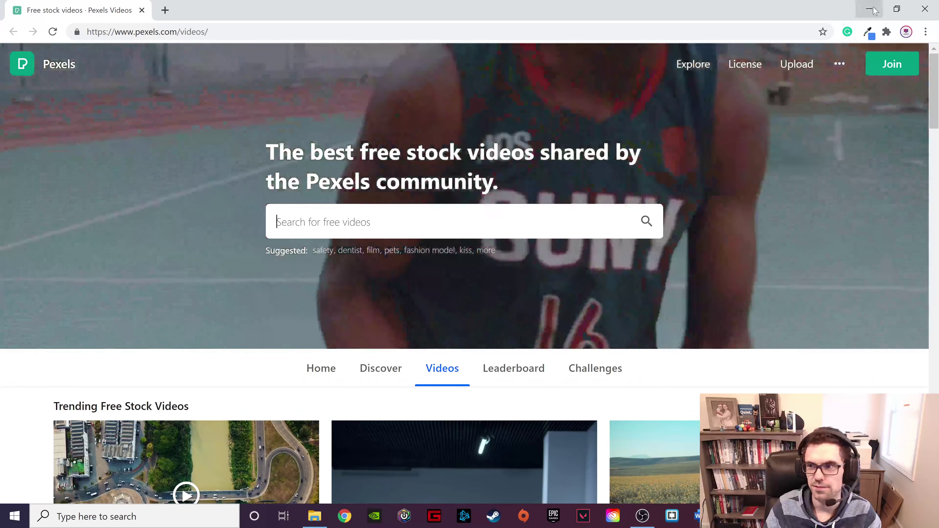
pyautogui.click(869, 9)
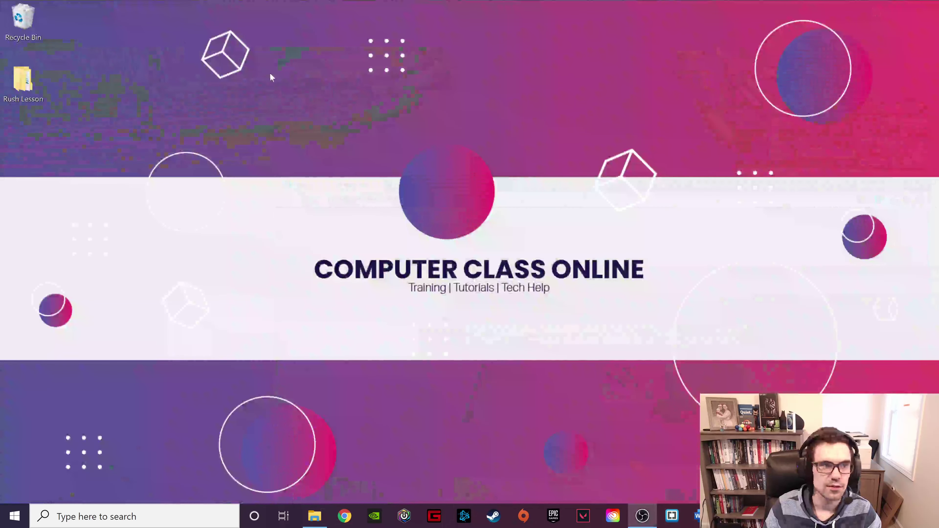
pyautogui.rightClick(141, 67)
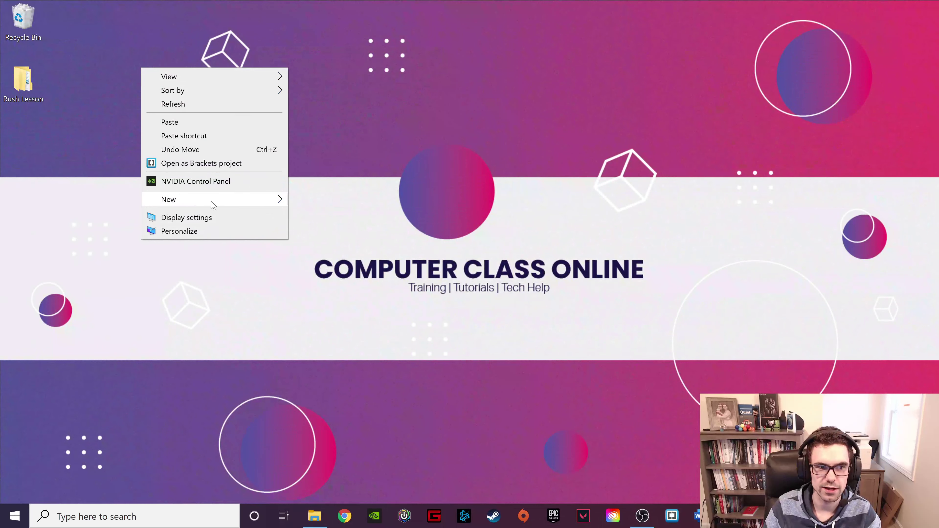
pyautogui.moveTo(243, 200)
pyautogui.click(397, 122)
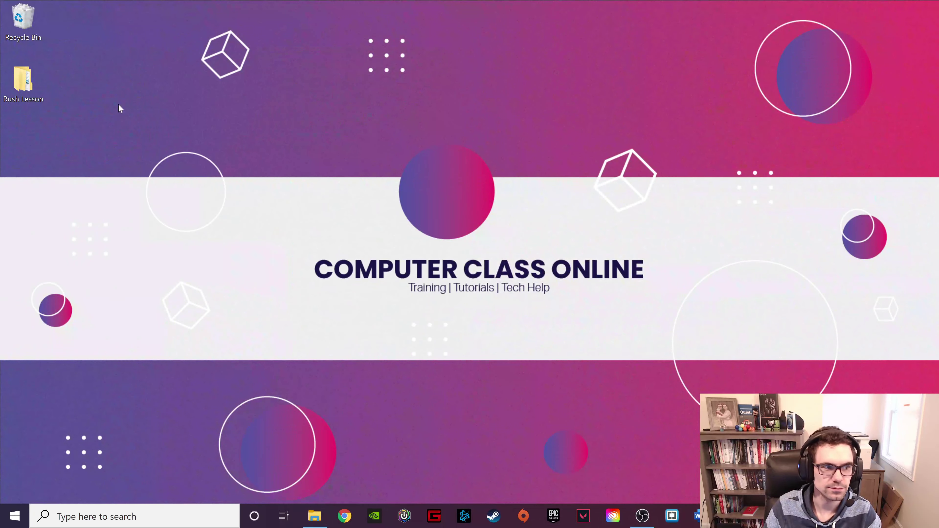
# - Open the Rush Lesson folder from the desktop and restore its window to a smaller size
pyautogui.moveTo(34, 92)
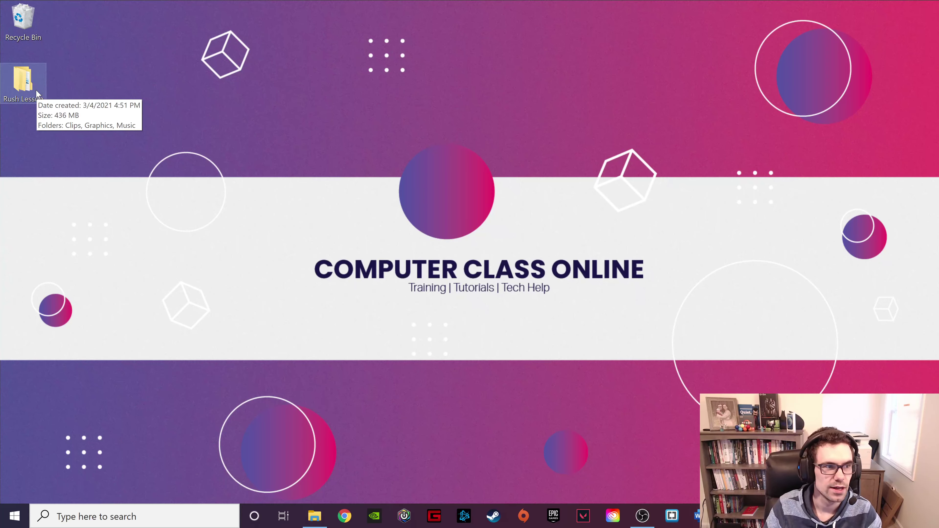
pyautogui.doubleClick(36, 94)
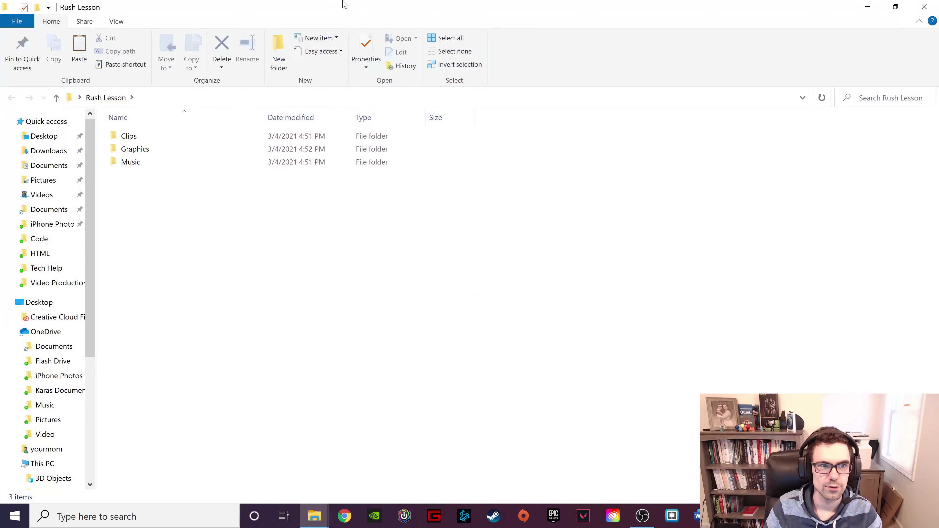
pyautogui.doubleClick(345, 3)
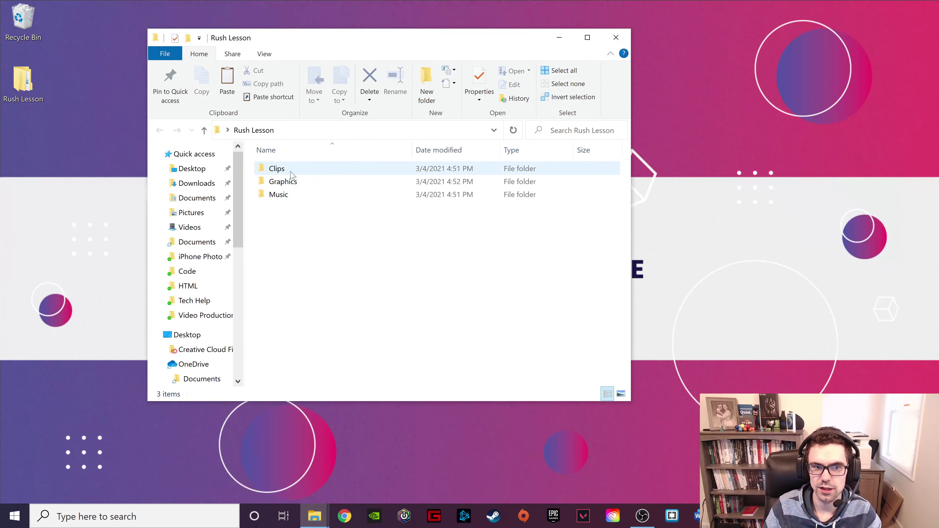
# - Look through the contents of the Clips, Graphics and Music subfolders in the Rush Lesson folder
pyautogui.moveTo(286, 171)
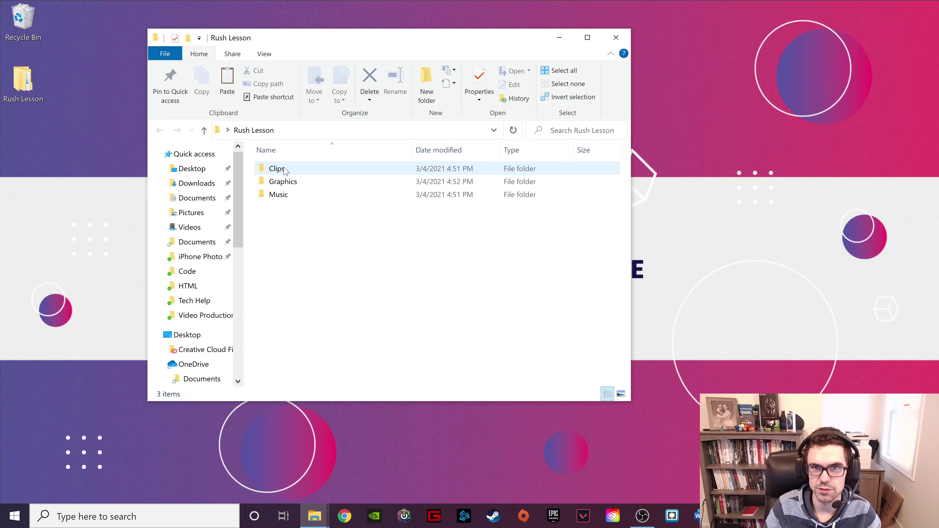
pyautogui.doubleClick(286, 171)
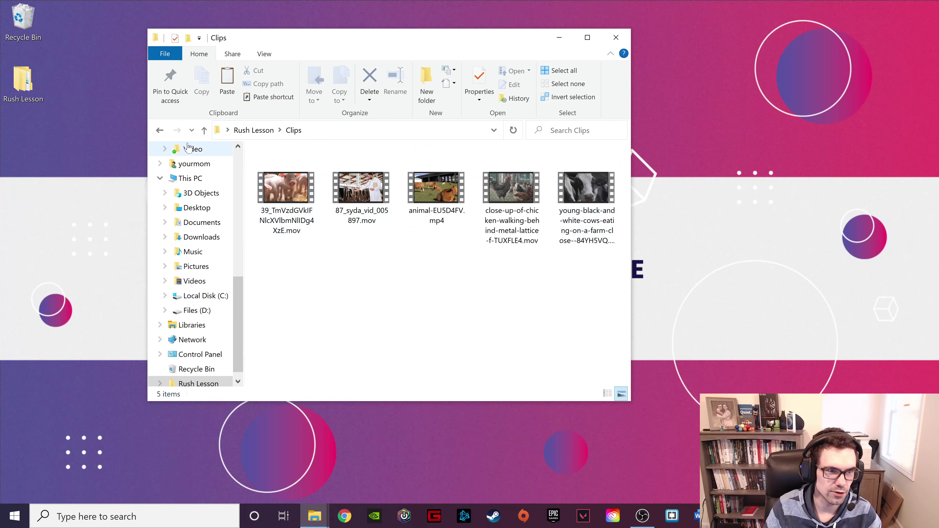
pyautogui.click(159, 130)
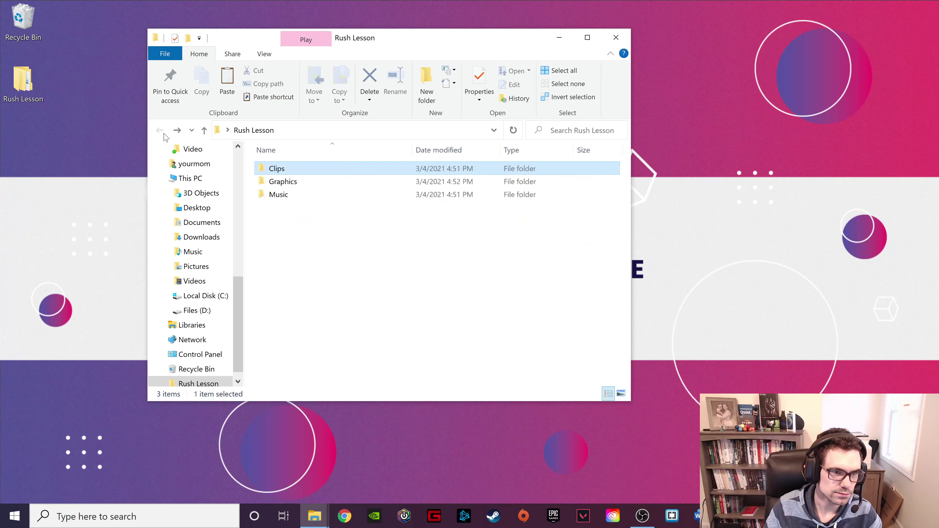
pyautogui.doubleClick(319, 188)
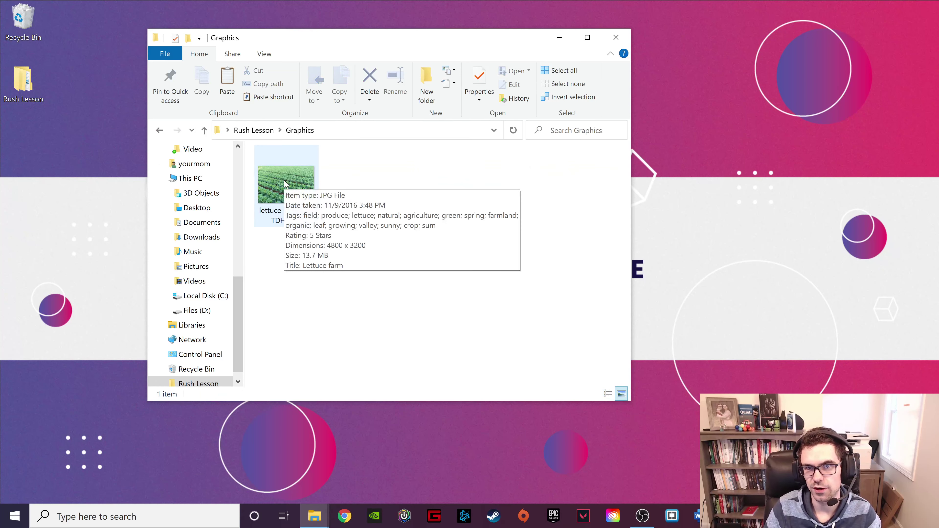
pyautogui.click(161, 130)
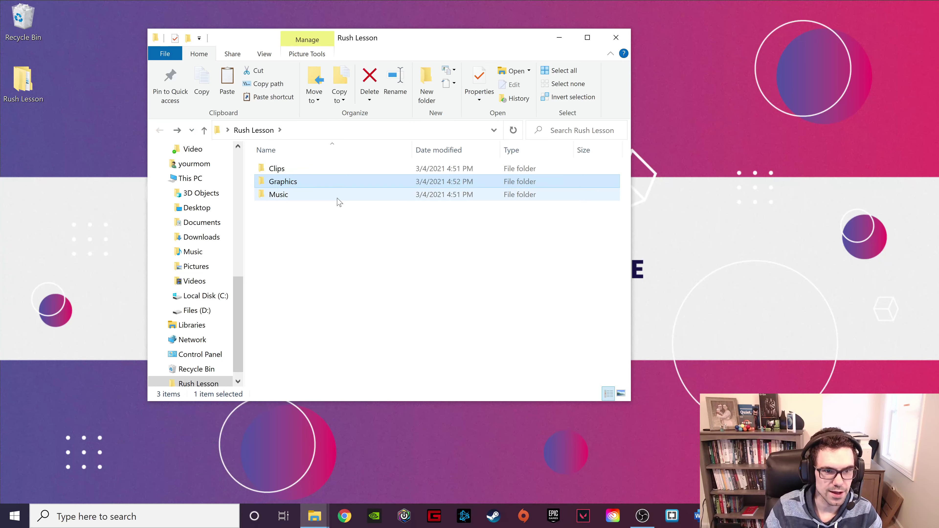
pyautogui.doubleClick(339, 197)
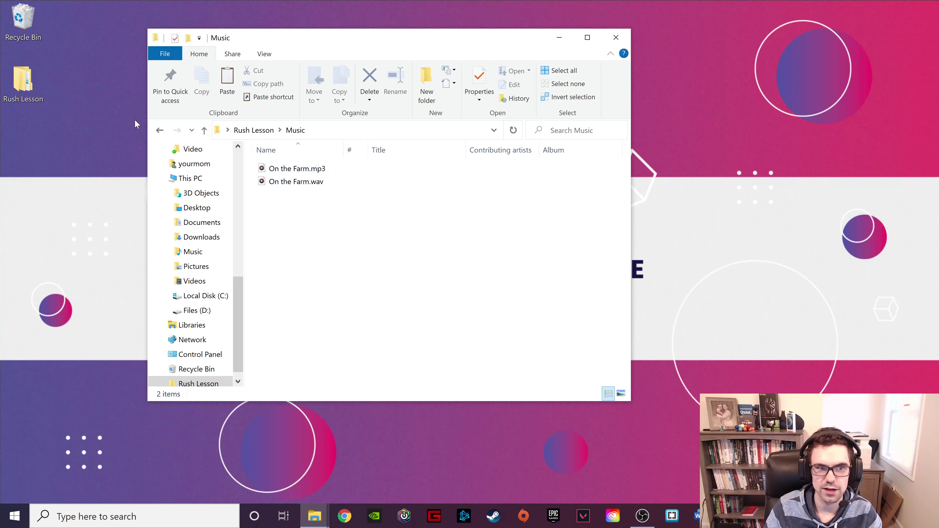
pyautogui.click(159, 130)
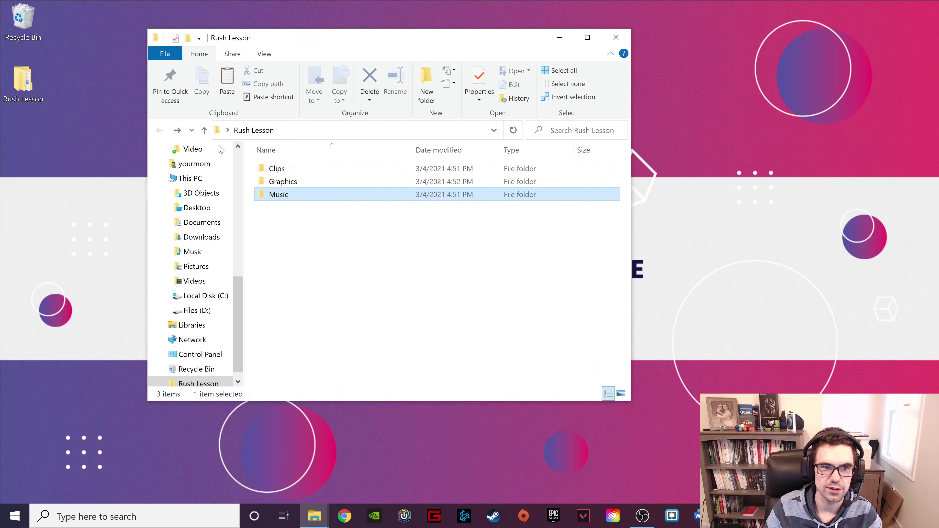
pyautogui.click(445, 248)
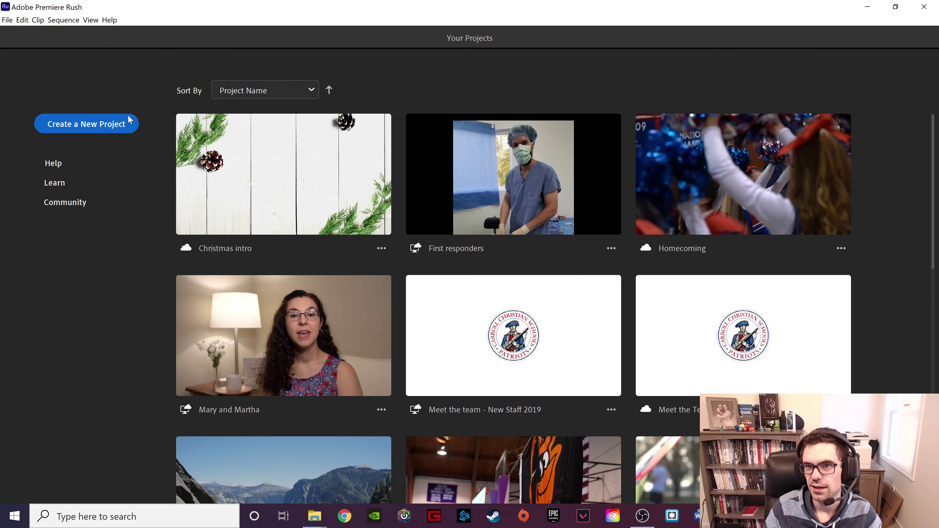
# - Create a new project in Adobe Premiere Rush and browse to the Clips folder inside Rush Lesson on the Desktop
pyautogui.click(115, 125)
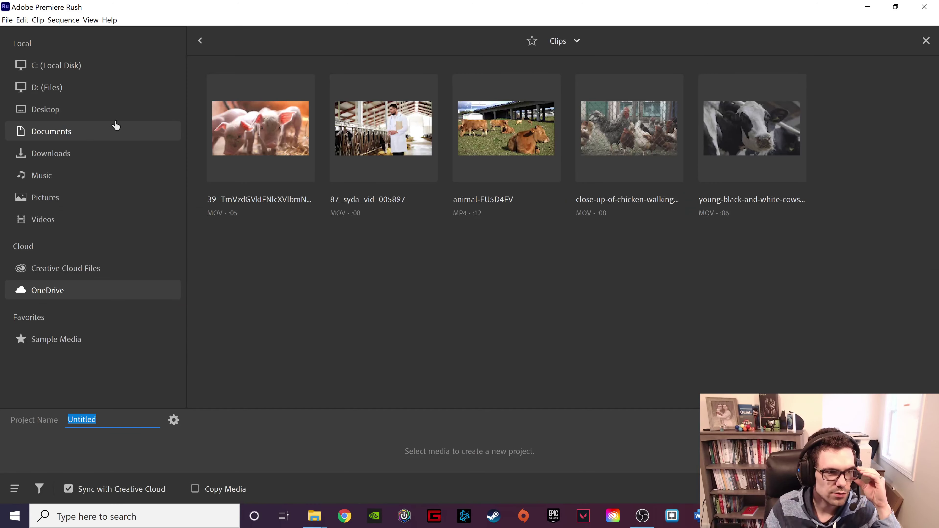
pyautogui.click(70, 116)
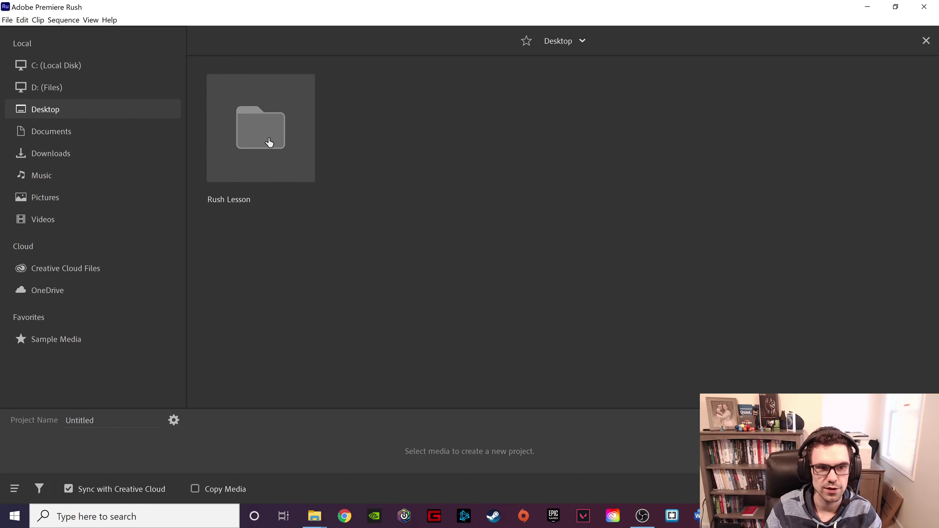
pyautogui.doubleClick(270, 146)
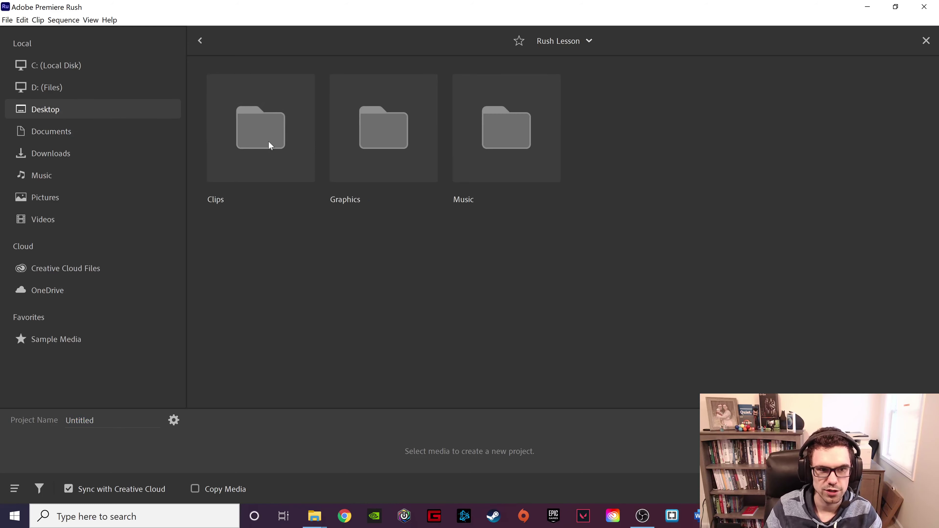
pyautogui.doubleClick(276, 146)
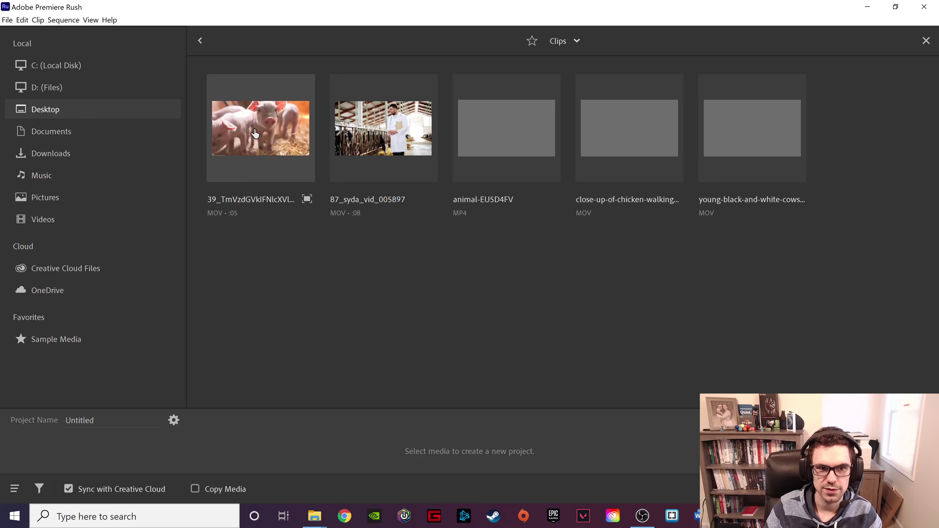
# - Select all five video clips for the project in this order: piglets, man in barn, chickens, brown cows, black-and-white cows
pyautogui.click(298, 133)
pyautogui.click(384, 130)
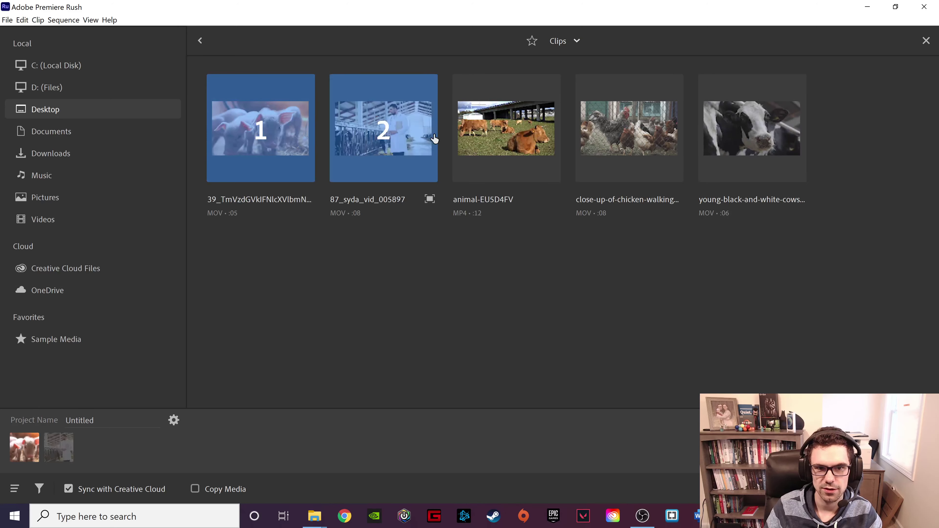
pyautogui.click(628, 131)
pyautogui.click(524, 140)
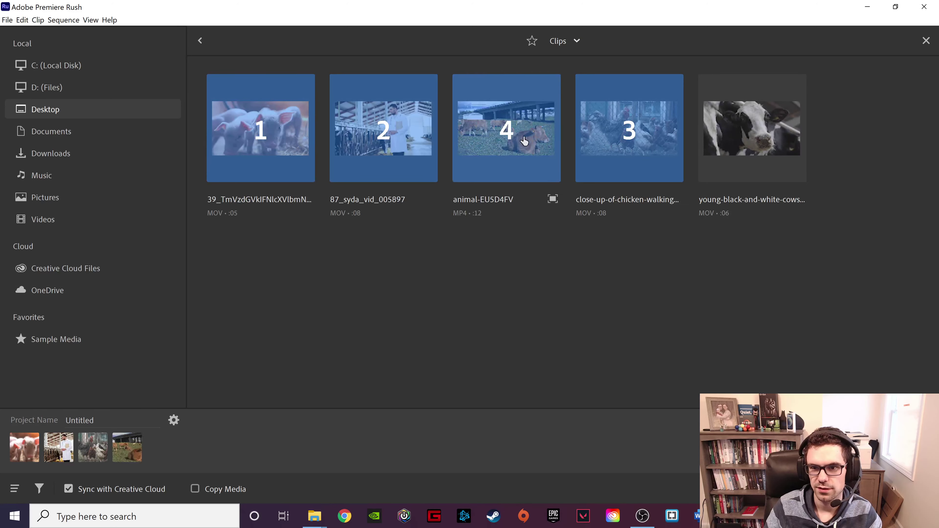
pyautogui.click(743, 140)
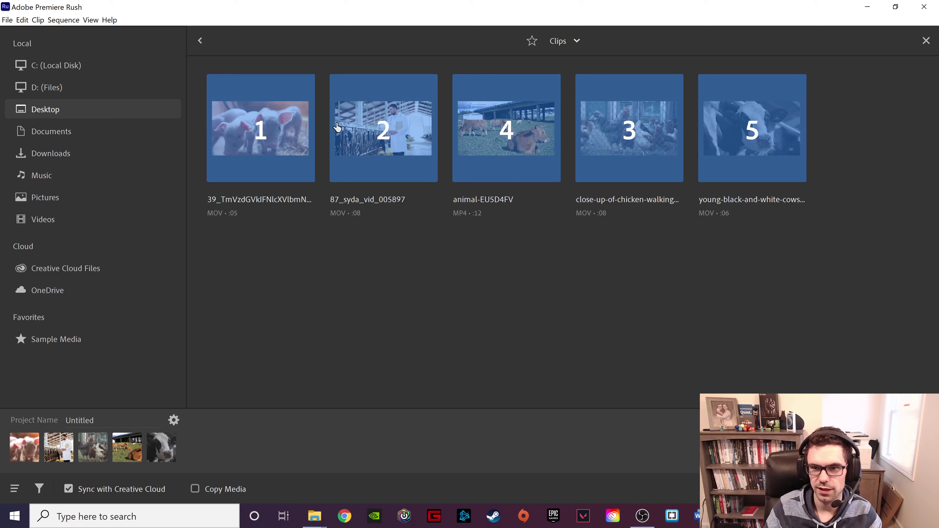
# - Add the lettuce-farm-64CTDHA image from Graphics and the MP3 version of On the Farm from Music to the selected media
pyautogui.click(204, 43)
pyautogui.click(383, 135)
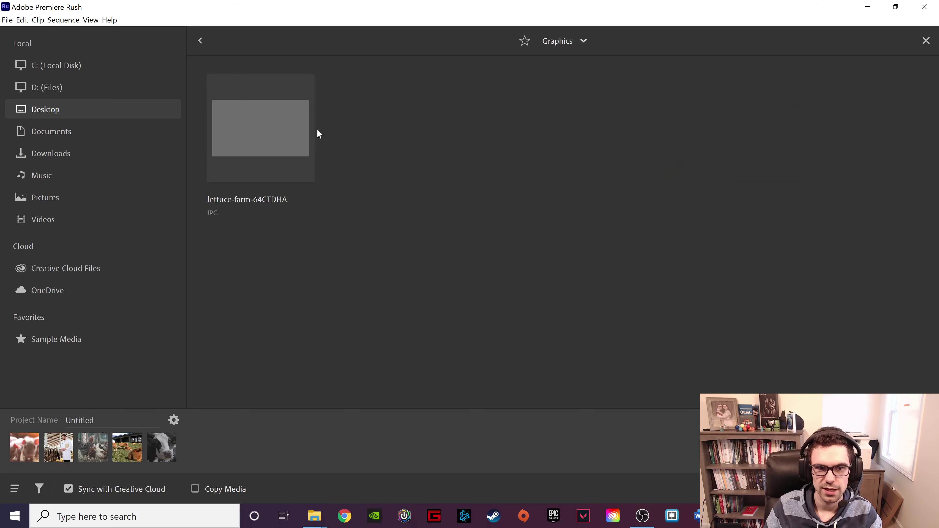
pyautogui.click(307, 199)
pyautogui.click(202, 41)
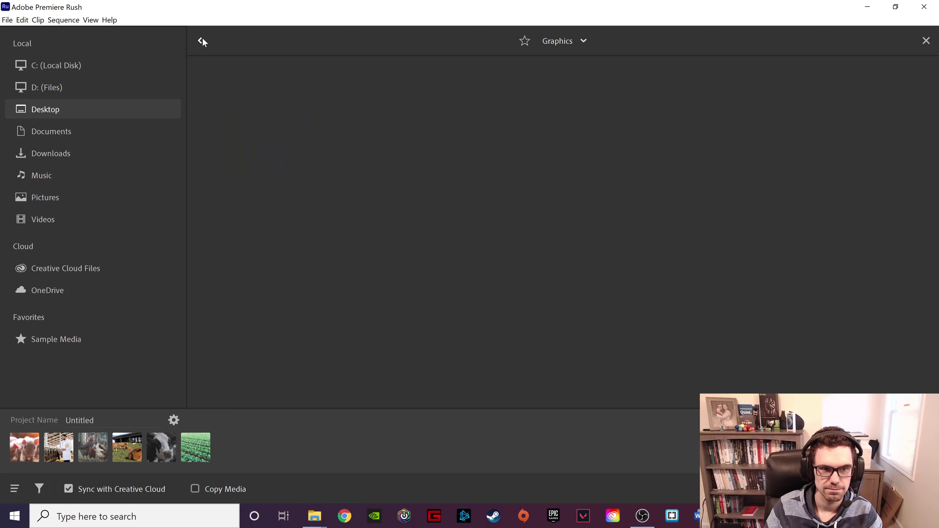
pyautogui.click(531, 134)
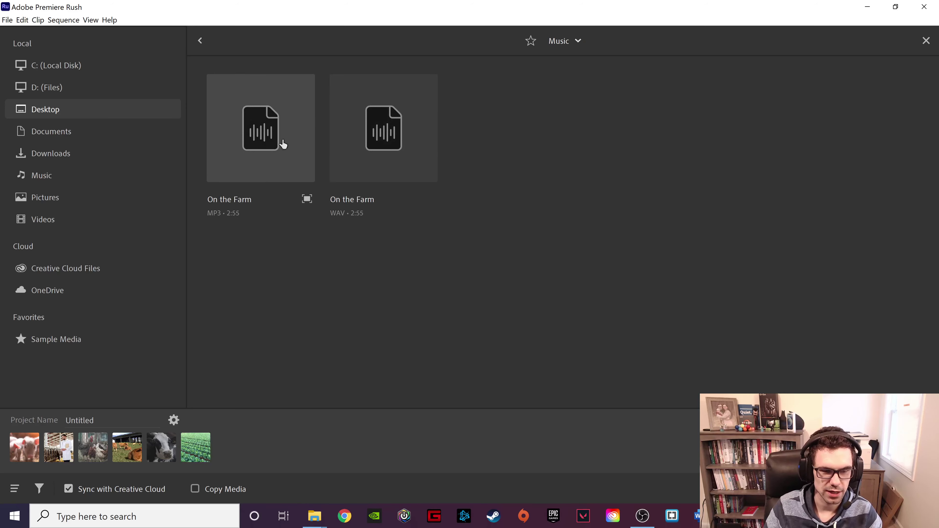
pyautogui.click(262, 125)
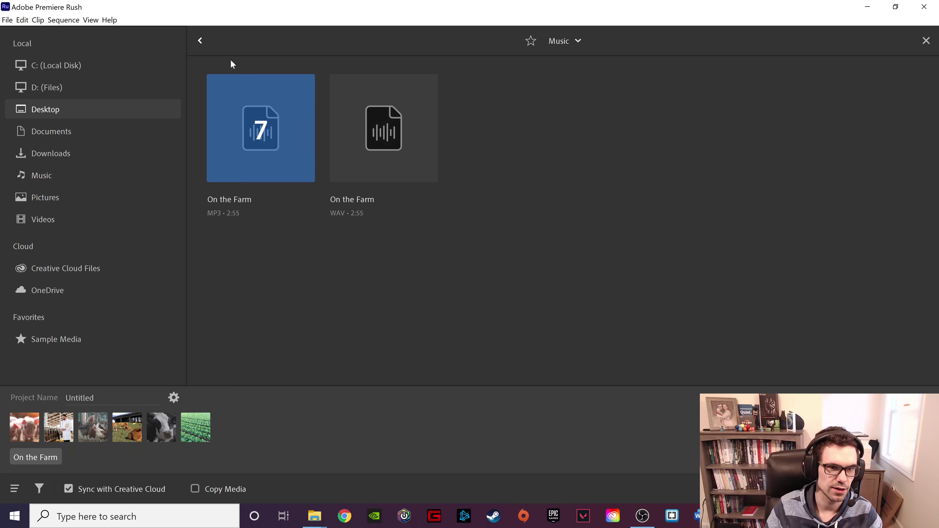
# - Create the project from the selected media, dismiss the introductory Effects tip and enlarge the clips on the timeline
pyautogui.click(895, 489)
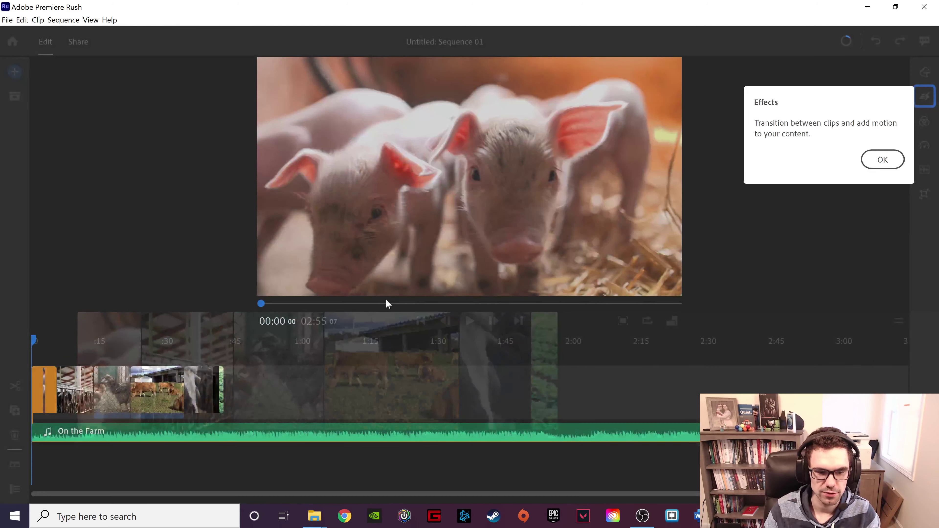
pyautogui.click(897, 161)
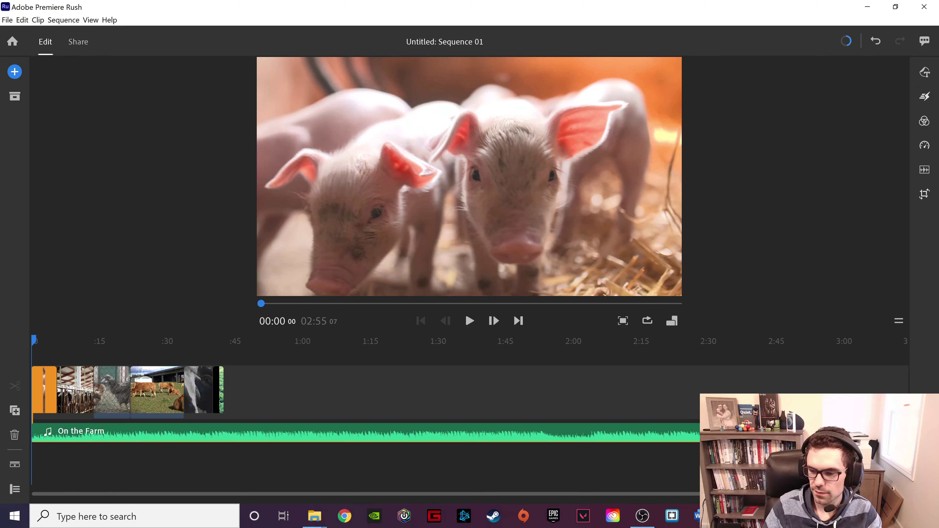
pyautogui.scroll(5, 656, 478)
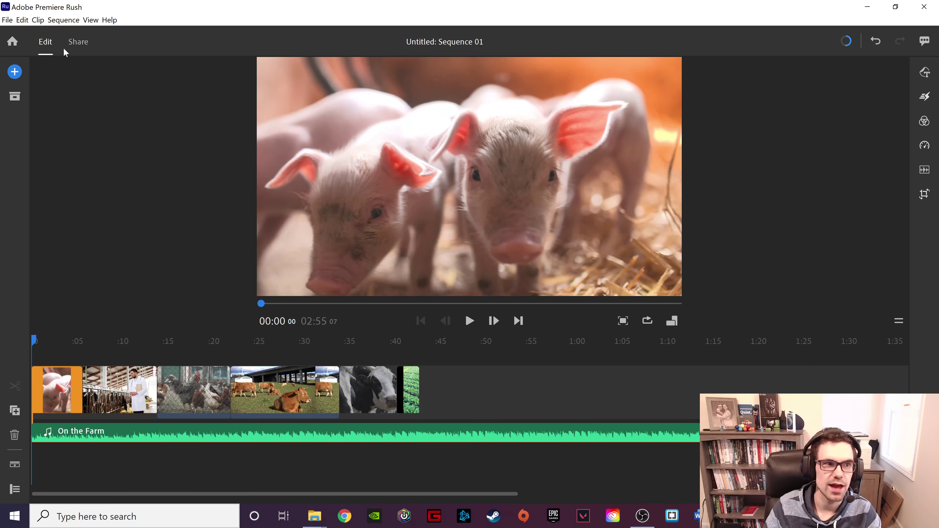
# - View the export destinations and settings for sharing the sequence and return to editing
pyautogui.click(79, 44)
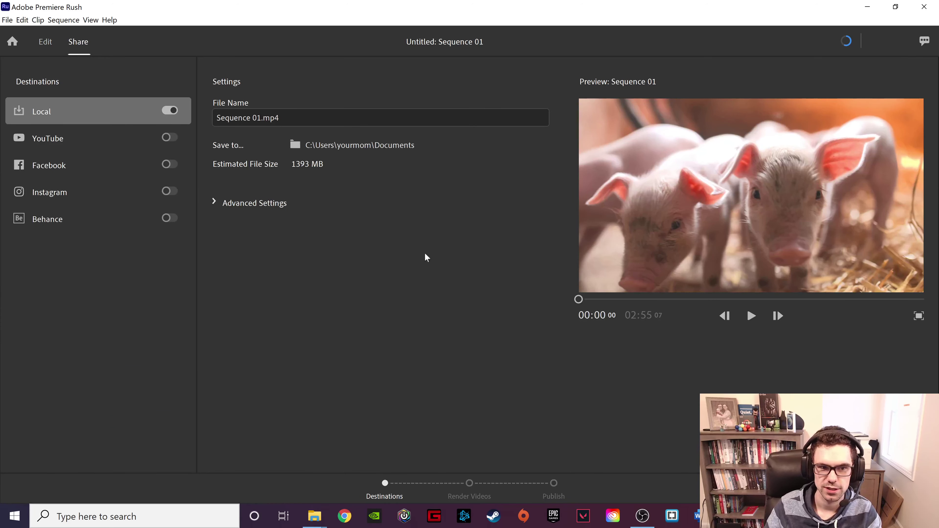
pyautogui.click(43, 46)
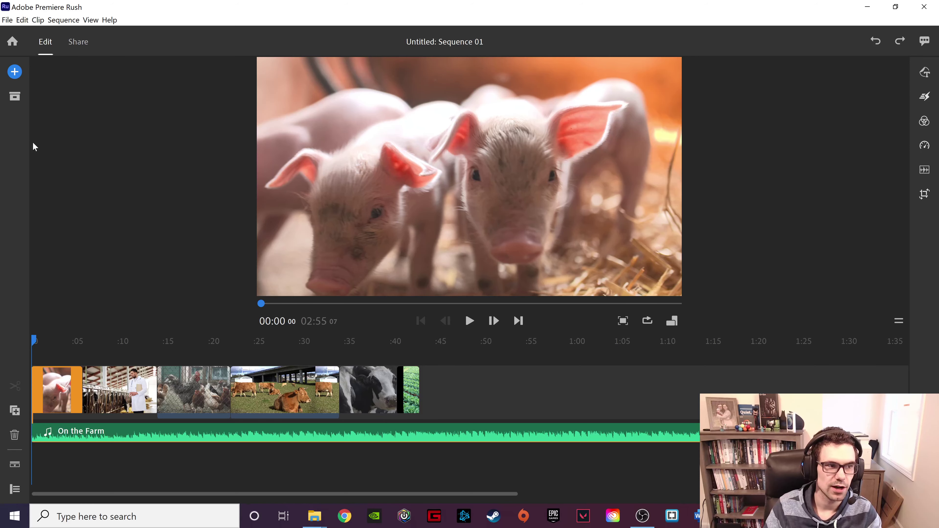
# - Examine the options for adding content and the list of project assets, closing both when done
pyautogui.click(15, 72)
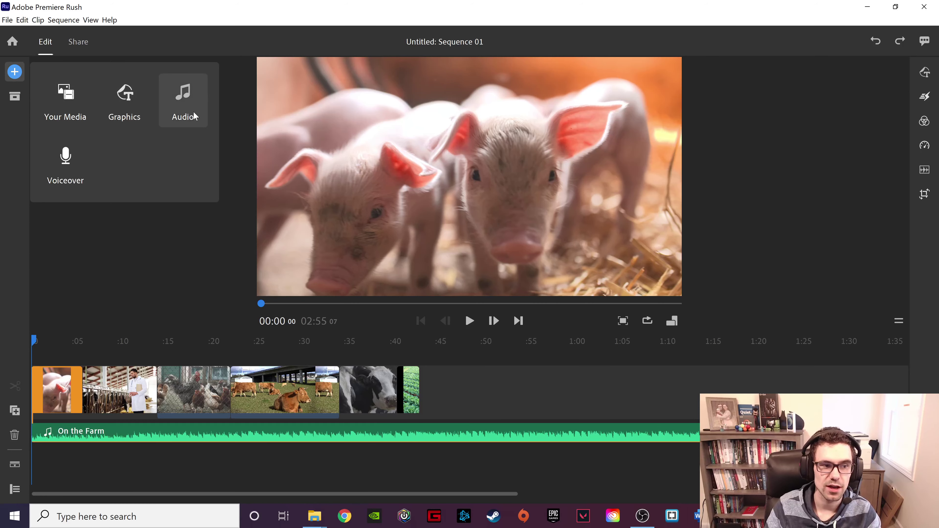
pyautogui.click(16, 97)
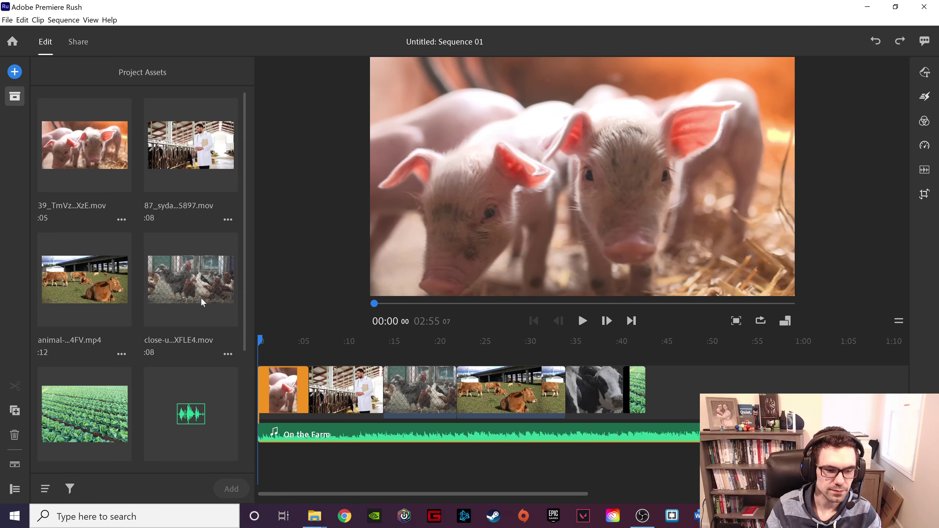
pyautogui.click(14, 101)
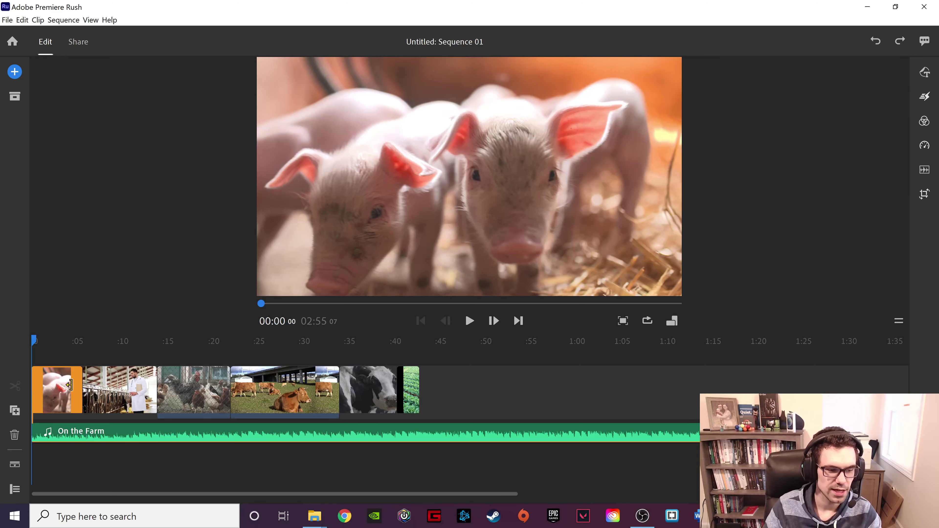
# - Select the piglets clip, try expanding and collapsing the clips' audio, and show the timeline's track controls
pyautogui.click(58, 387)
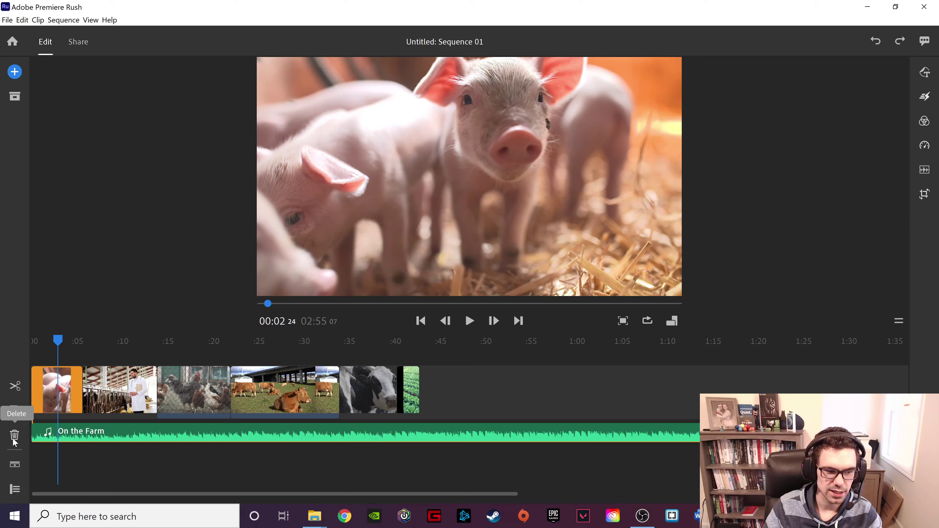
pyautogui.click(15, 467)
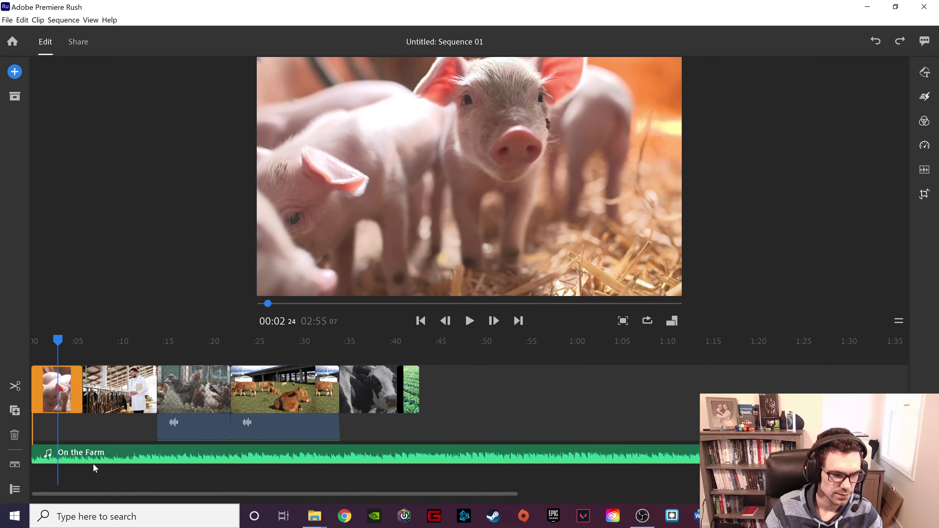
pyautogui.click(18, 467)
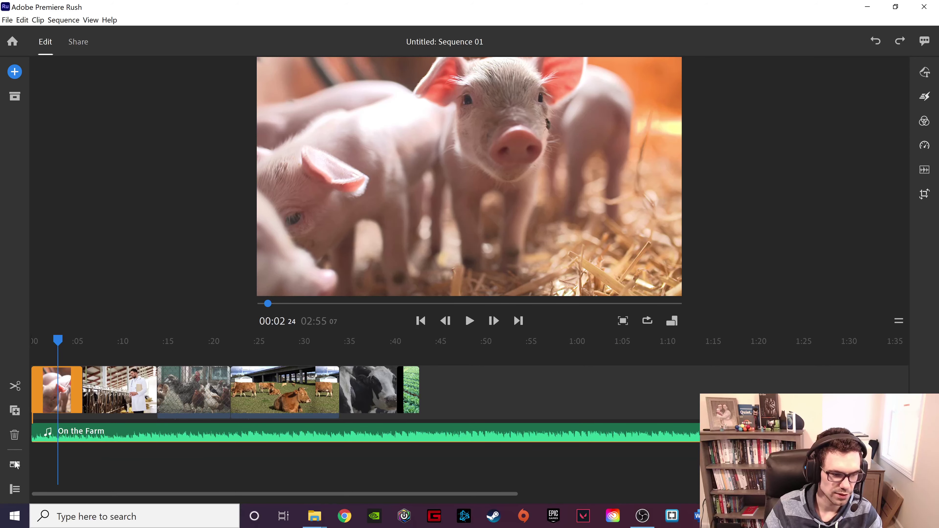
pyautogui.click(16, 466)
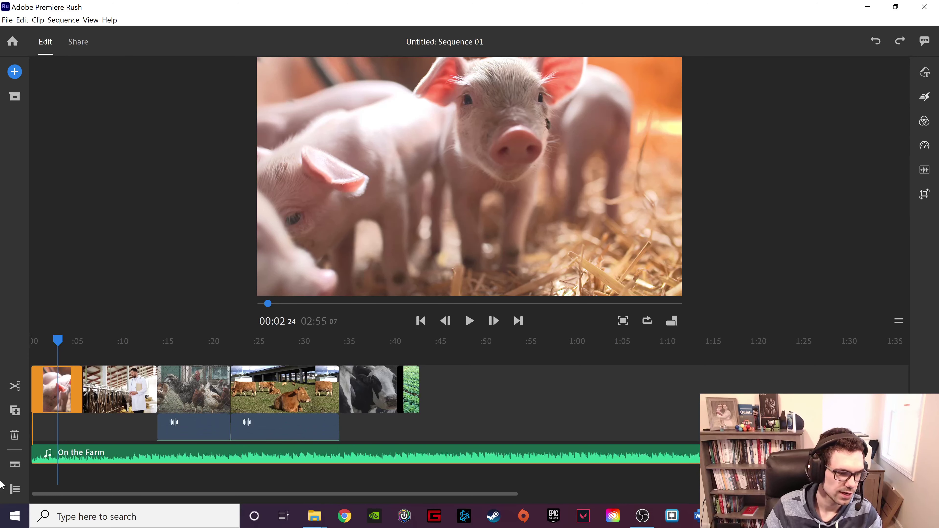
pyautogui.click(14, 465)
pyautogui.click(14, 489)
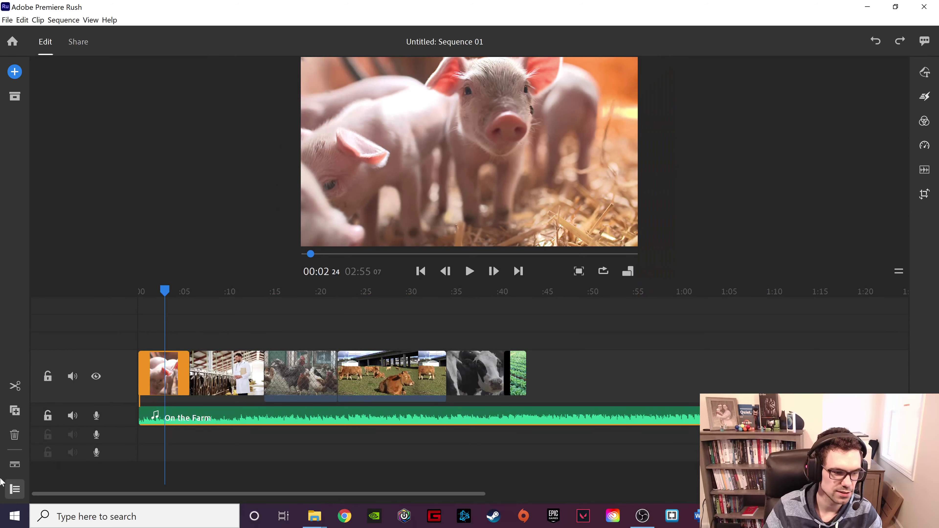
pyautogui.click(16, 464)
pyautogui.click(17, 465)
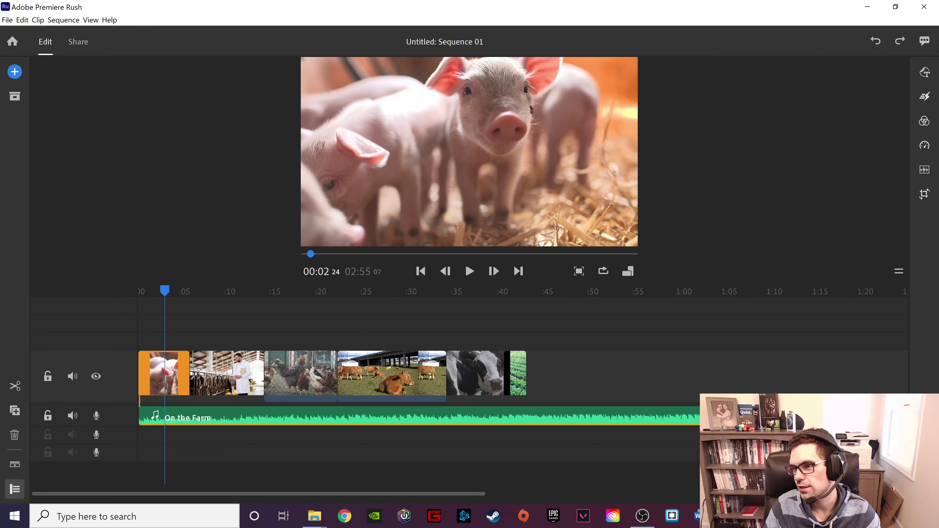
# - Examine the Graphics, Effects, Color, Speed, Audio and Transform options for the piglets clip, closing them when done
pyautogui.click(925, 73)
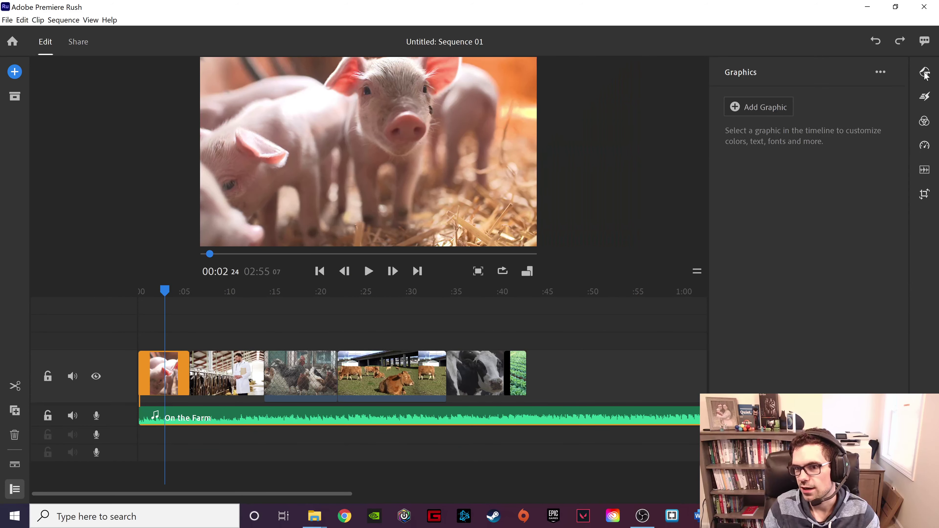
pyautogui.click(926, 100)
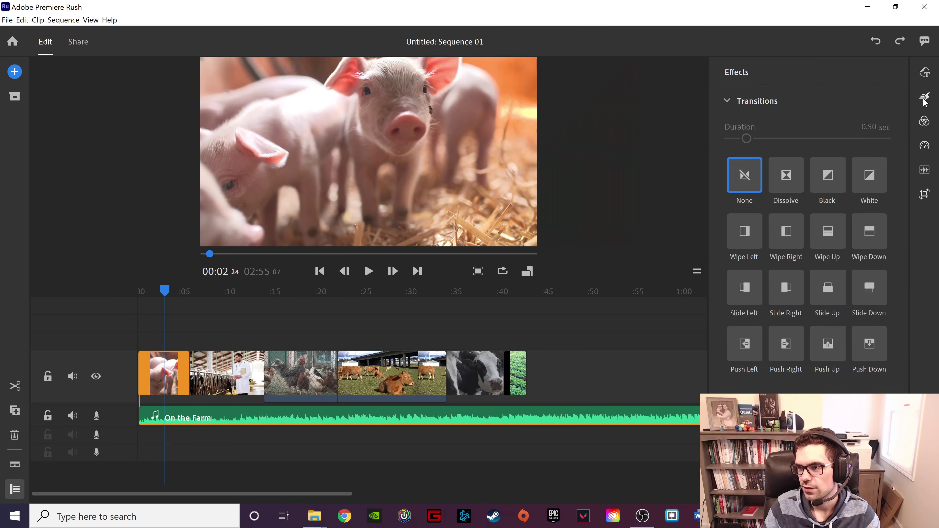
pyautogui.click(925, 122)
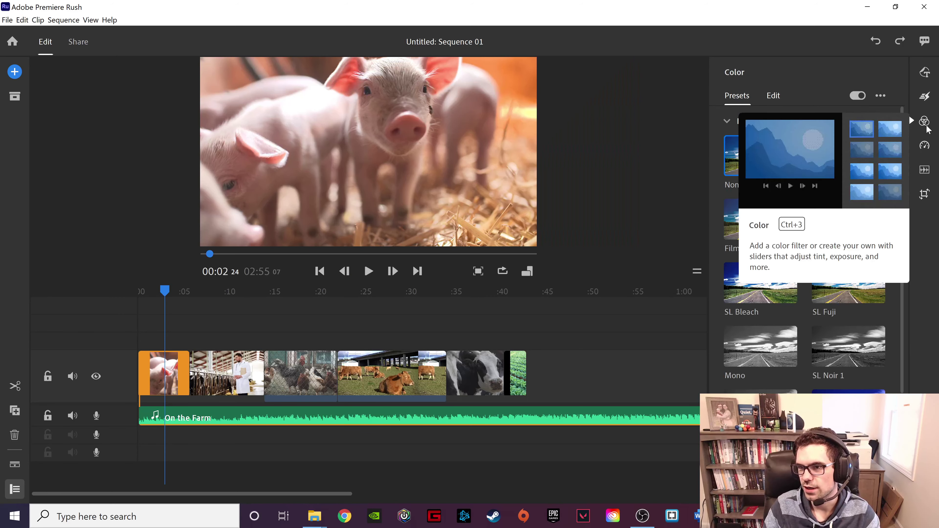
pyautogui.click(925, 146)
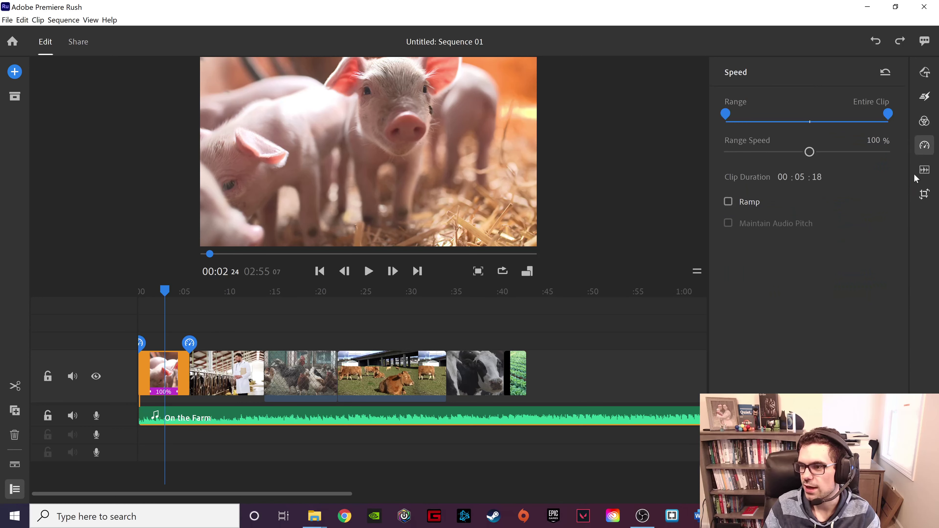
pyautogui.click(928, 172)
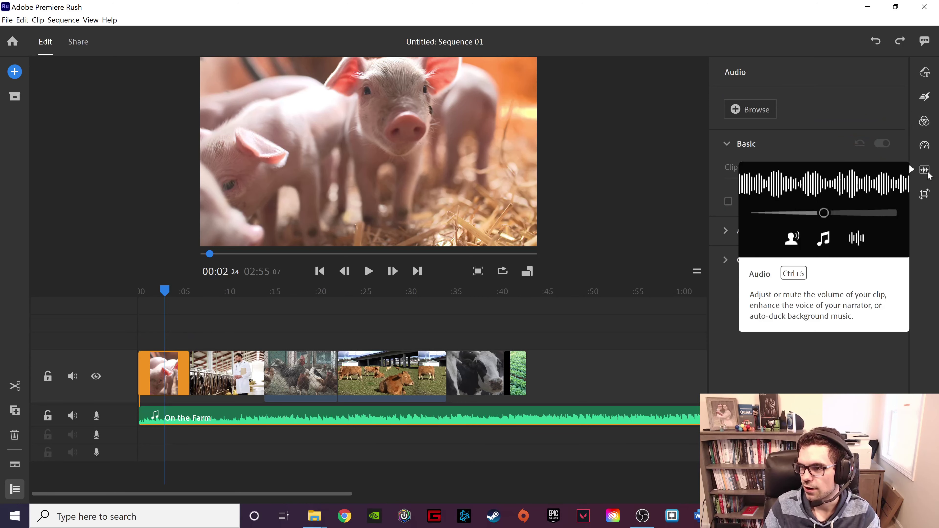
pyautogui.click(926, 195)
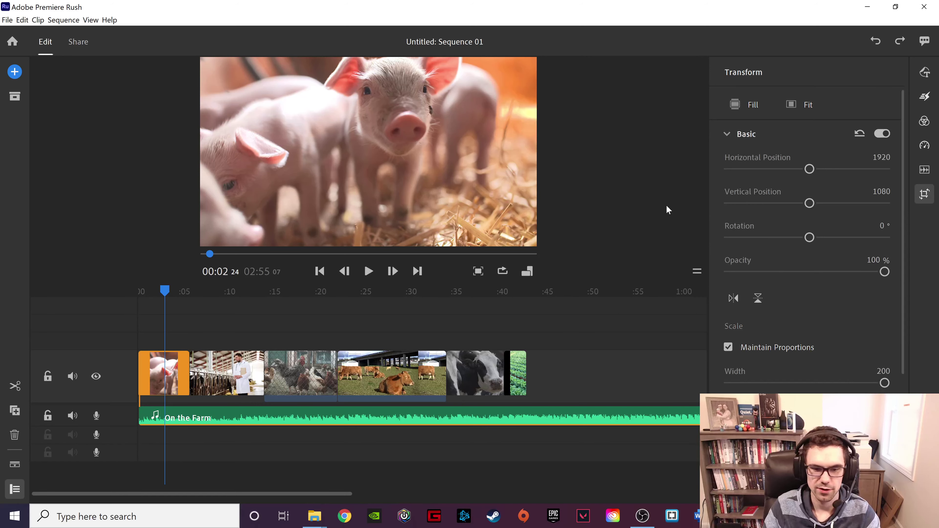
pyautogui.click(927, 73)
pyautogui.click(925, 73)
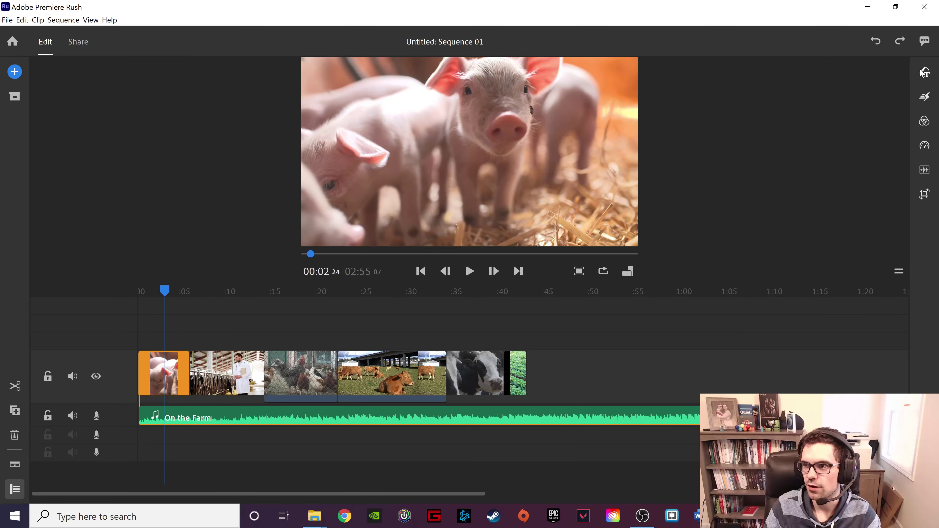
# - Play the piglets clip from the start, stop at 00:04:01 and trim the clip's end to the playhead
pyautogui.moveTo(167, 292); pyautogui.dragTo(179, 299)
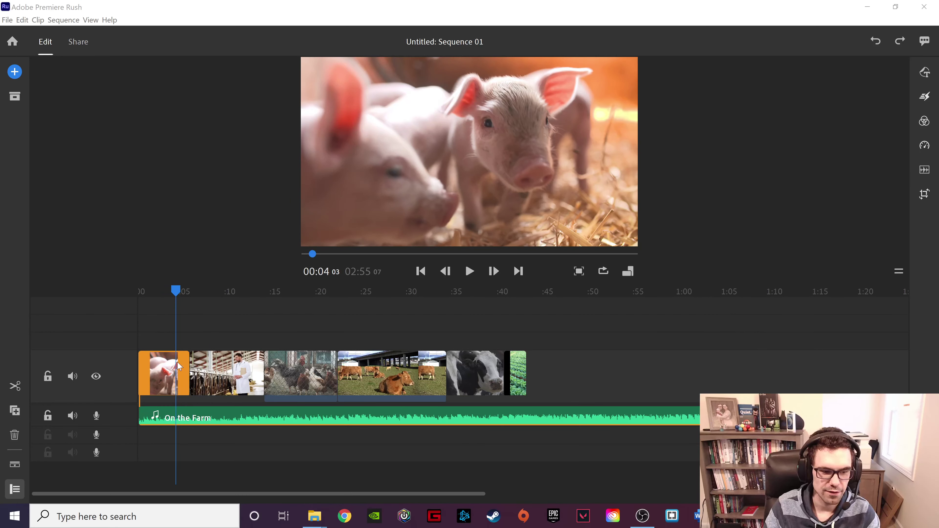
pyautogui.click(140, 292)
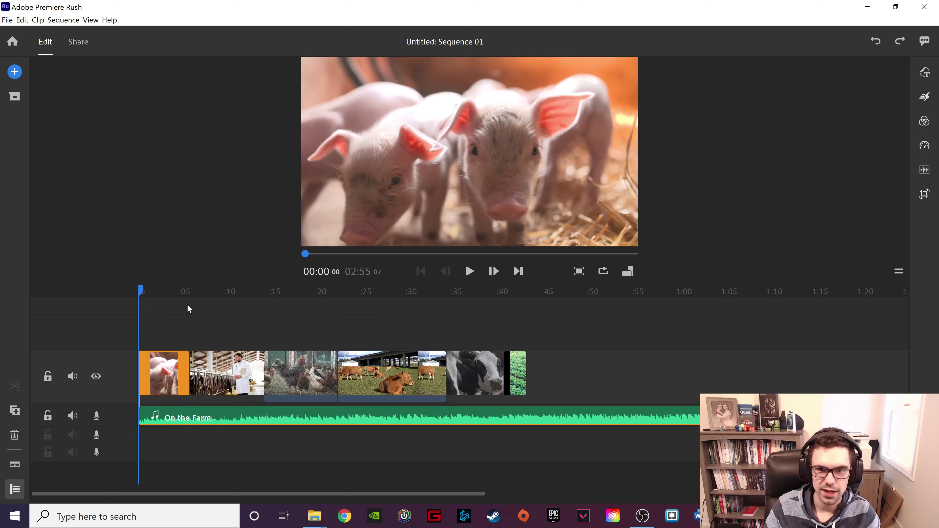
pyautogui.press('space')
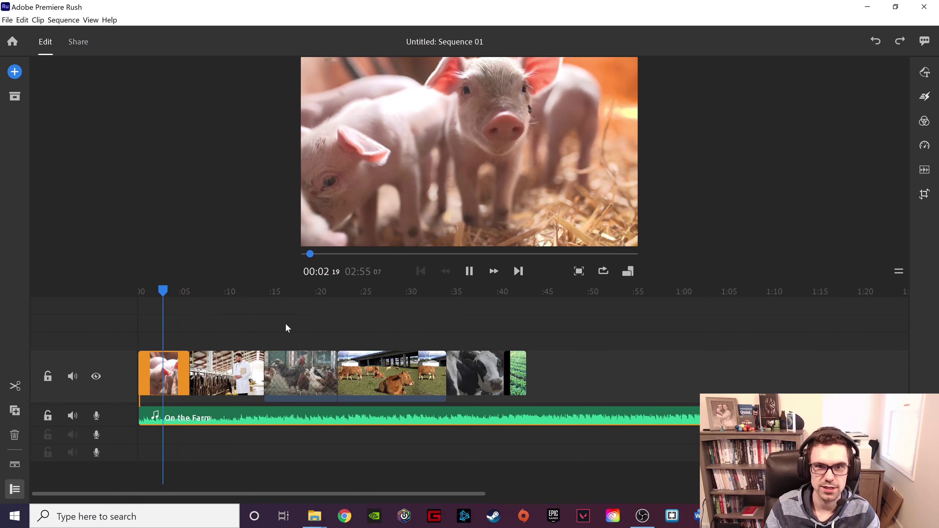
pyautogui.press('space')
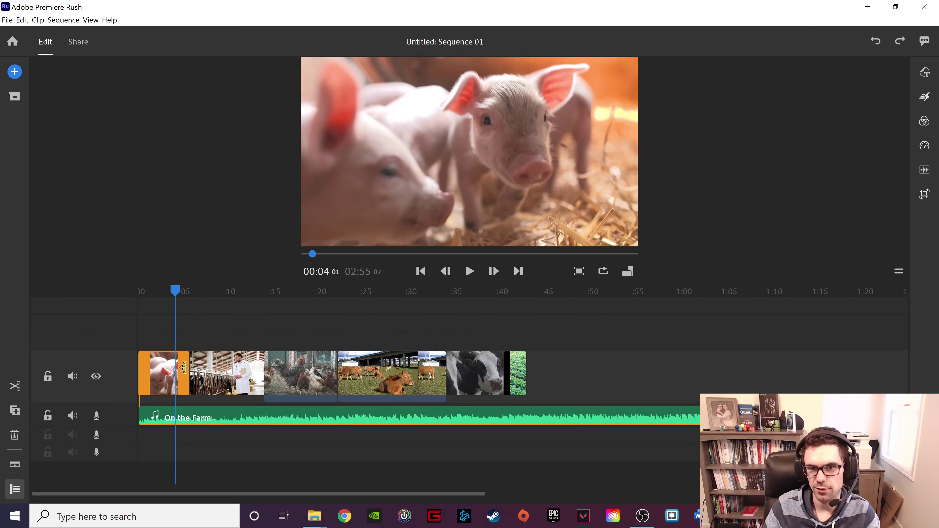
pyautogui.moveTo(187, 368)
pyautogui.mouseDown()
pyautogui.moveTo(173, 372)
pyautogui.moveTo(195, 372)
pyautogui.mouseUp()
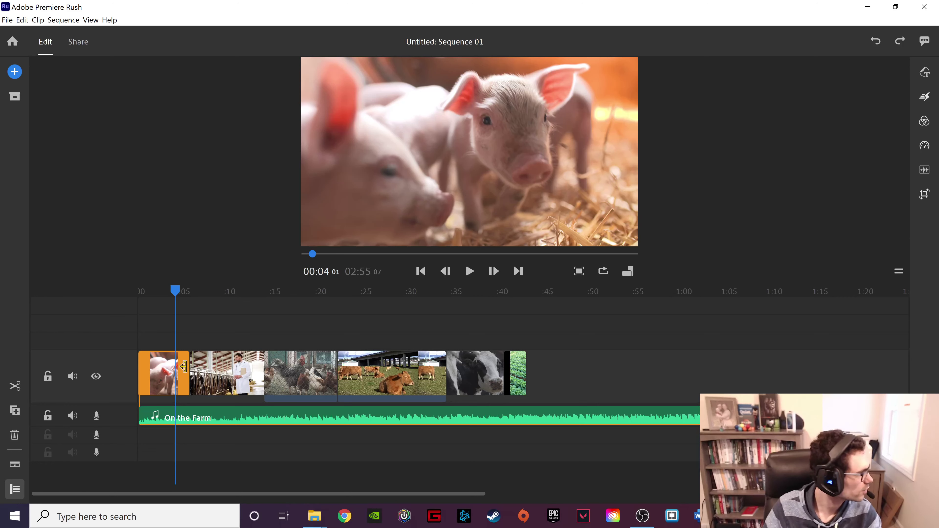
pyautogui.moveTo(183, 367); pyautogui.dragTo(175, 369)
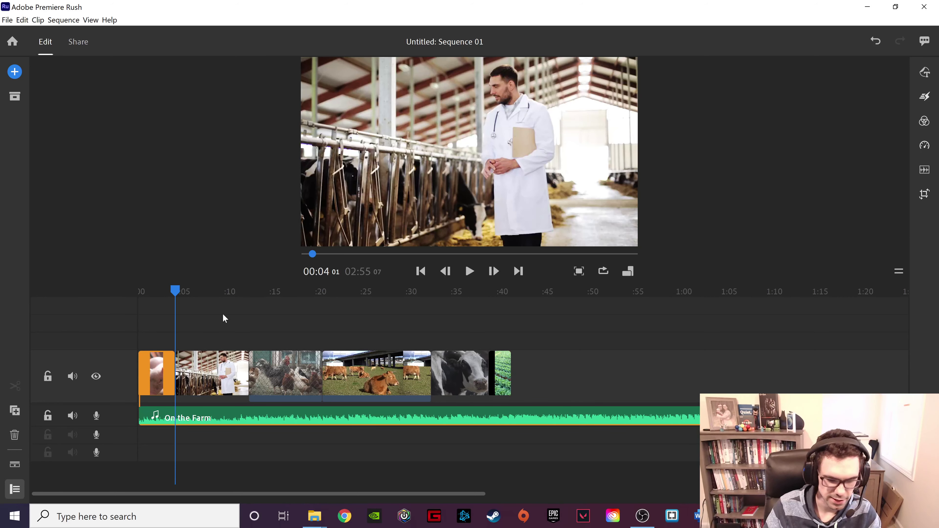
# - Play into the clip of the man in the cow barn and trim its end to 00:08:10
pyautogui.press('space')
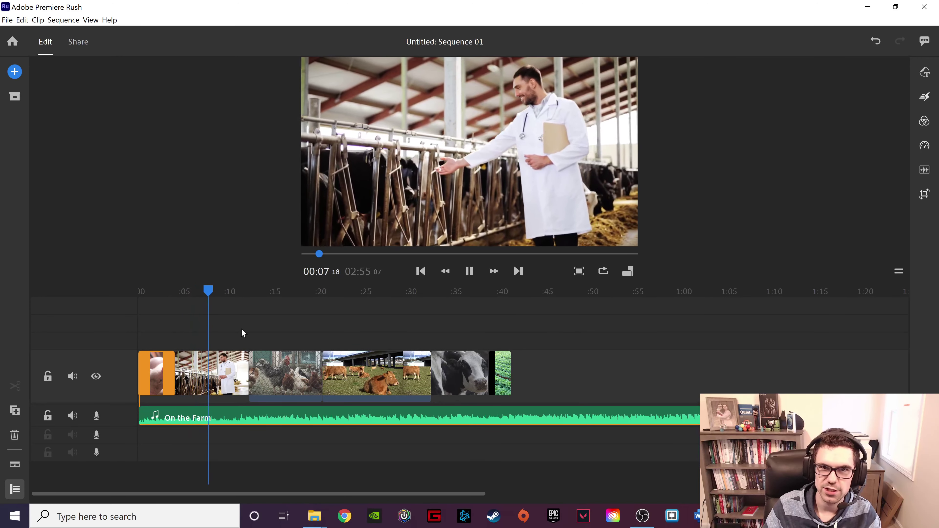
pyautogui.click(246, 371)
pyautogui.moveTo(248, 371); pyautogui.dragTo(209, 371)
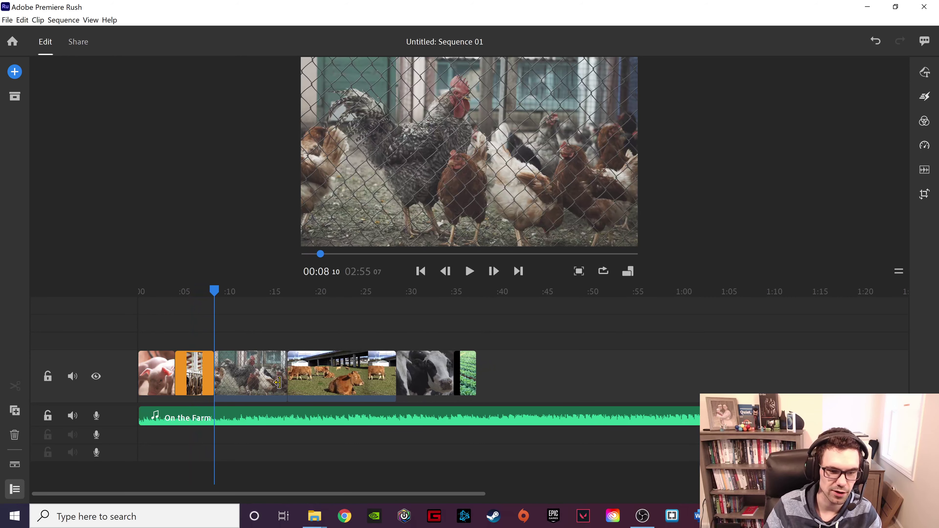
# - Play into the chickens clip and trim its end to the playhead at 00:12:17
pyautogui.press('space')
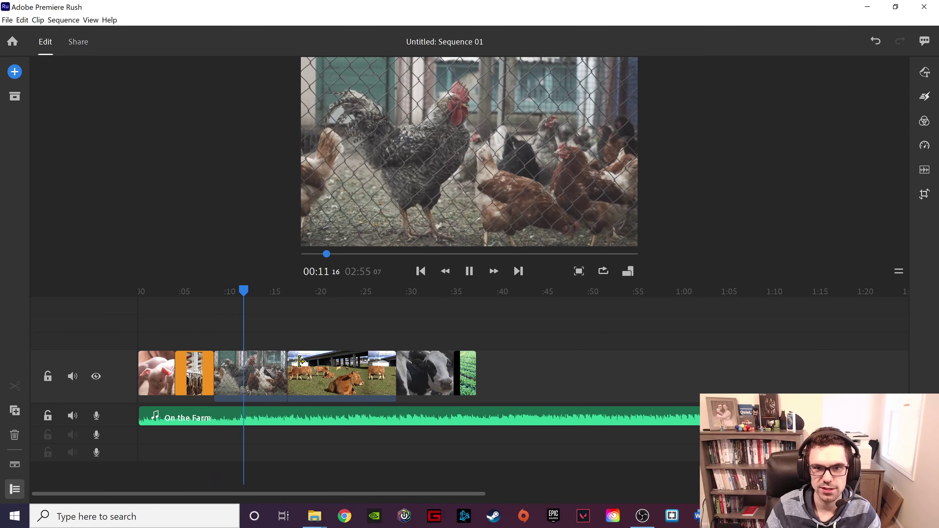
pyautogui.click(280, 370)
pyautogui.moveTo(280, 370); pyautogui.dragTo(252, 380)
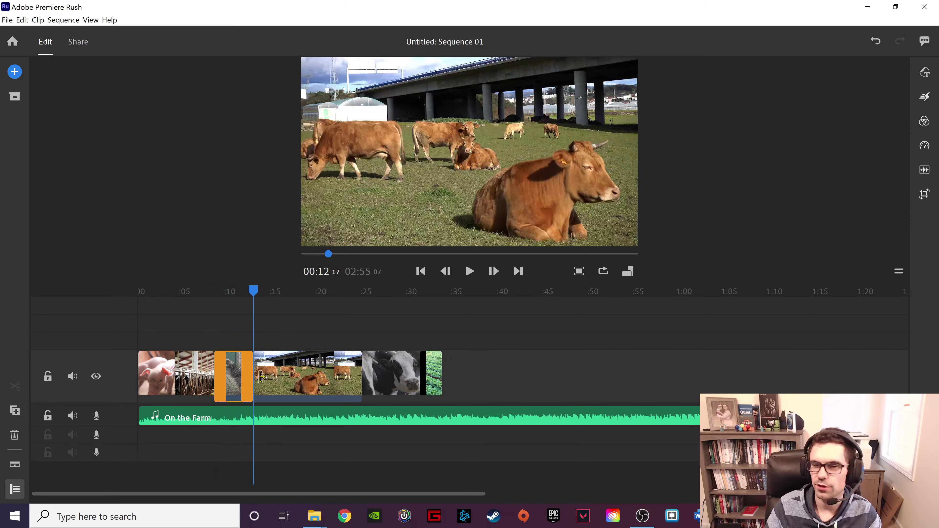
# - Play into the brown cows clip and trim its end to the playhead at 00:16:04
pyautogui.press('space')
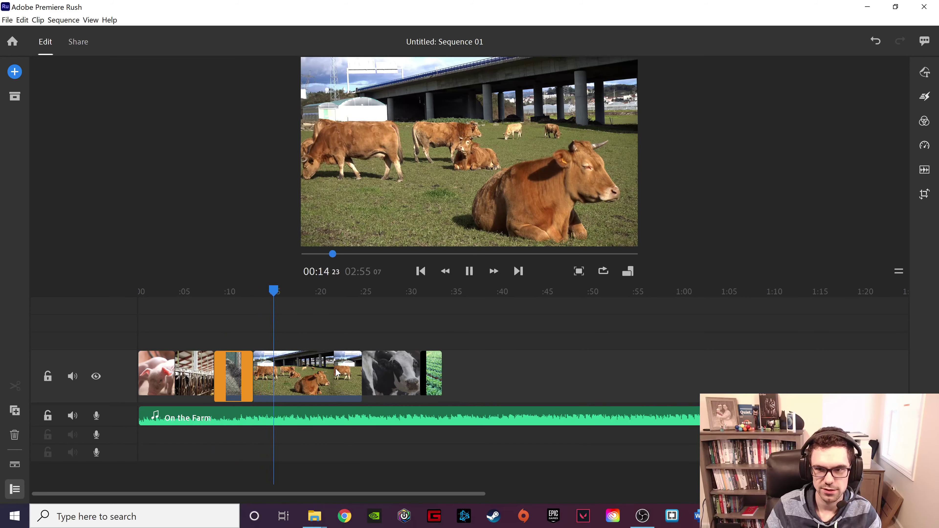
pyautogui.click(347, 372)
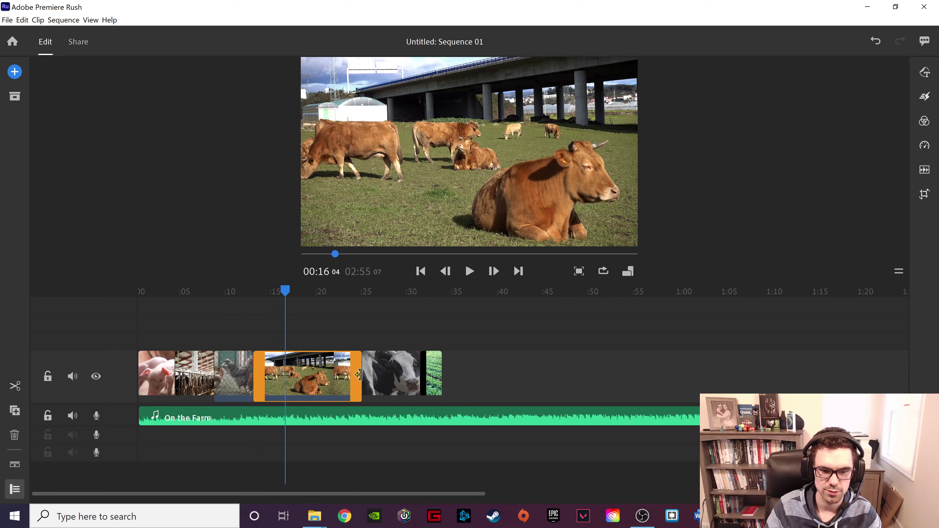
pyautogui.moveTo(361, 374); pyautogui.dragTo(285, 381)
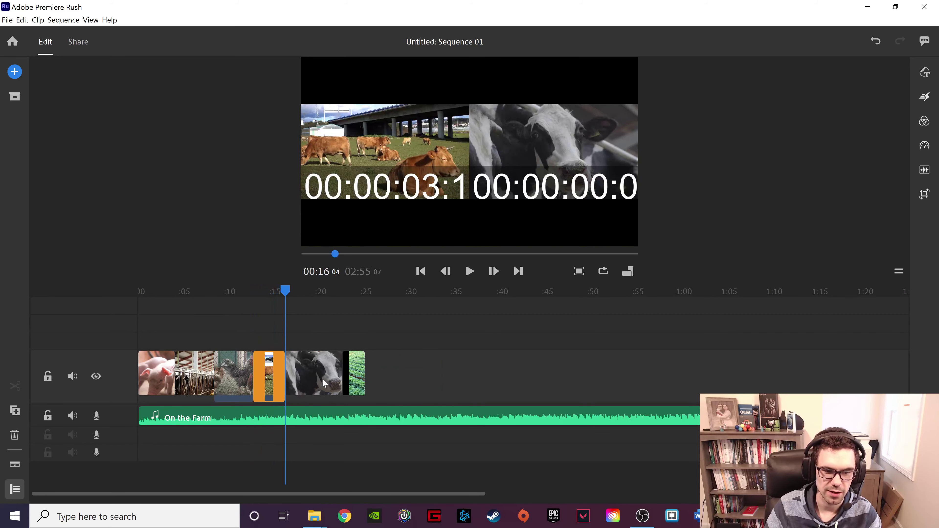
# - Trim the end of the black-and-white cow clip to 00:19:06 and preview part of the lettuce image that follows
pyautogui.press('space')
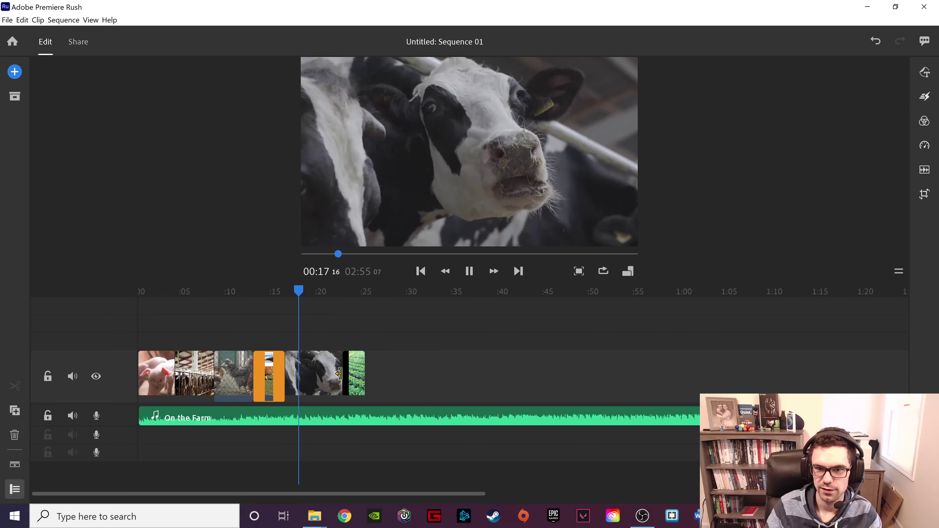
pyautogui.press('space')
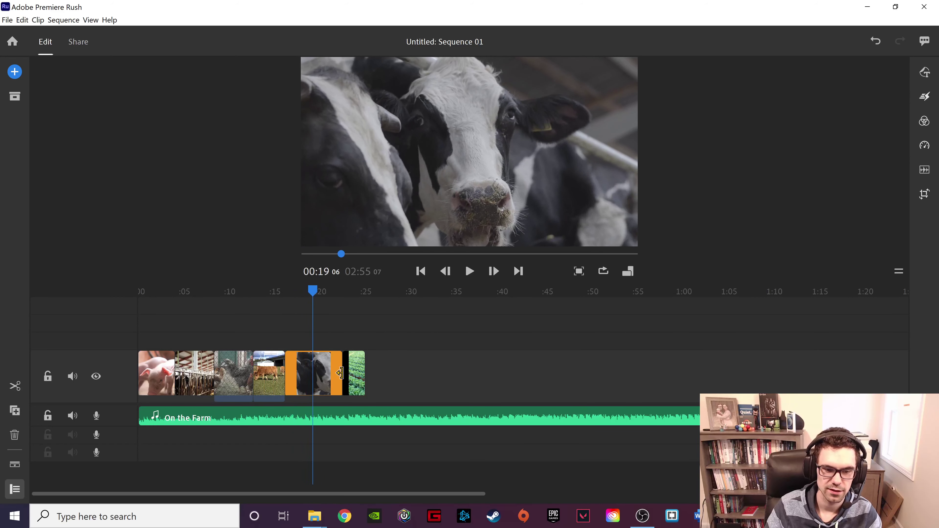
pyautogui.moveTo(342, 376); pyautogui.dragTo(314, 378)
pyautogui.press('space')
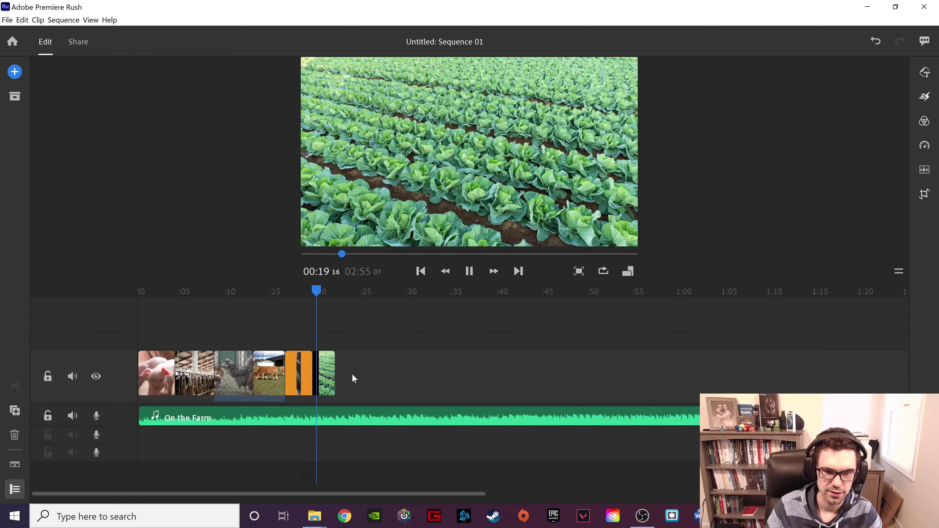
pyautogui.press('space')
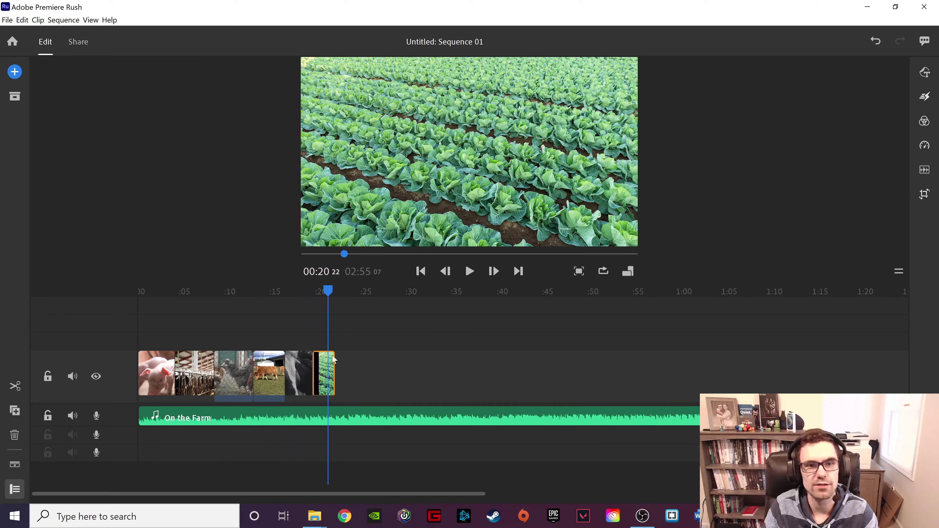
# - Move the brown cows clip ahead of the chickens clip and delete the clip of the man in the cow barn
pyautogui.moveTo(272, 385); pyautogui.dragTo(230, 366)
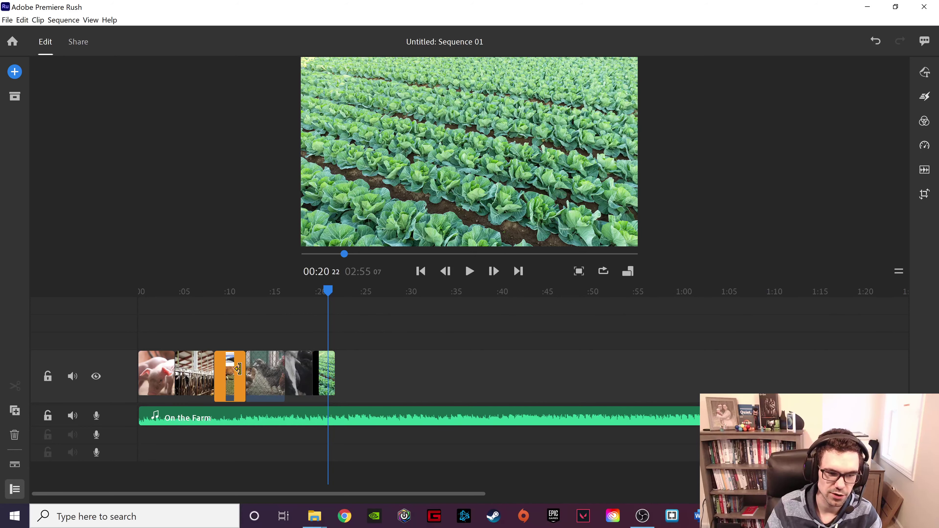
pyautogui.click(272, 380)
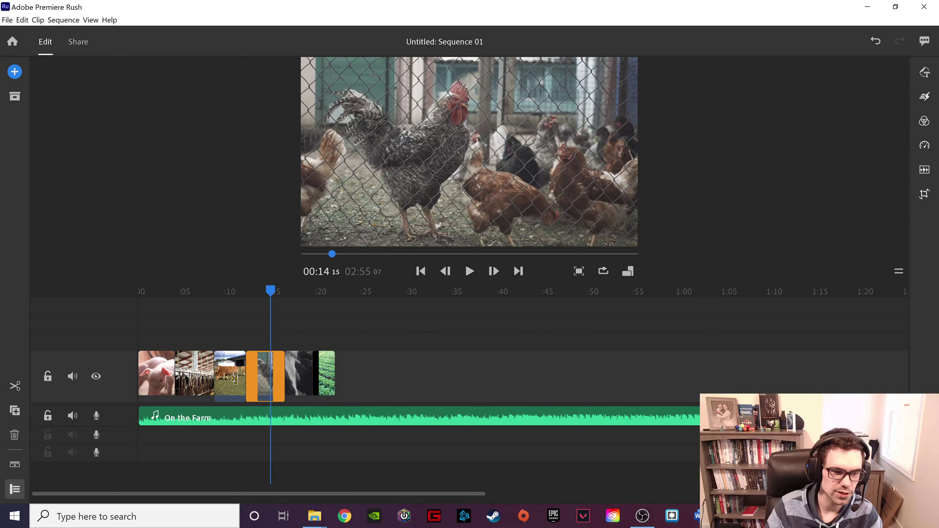
pyautogui.click(201, 378)
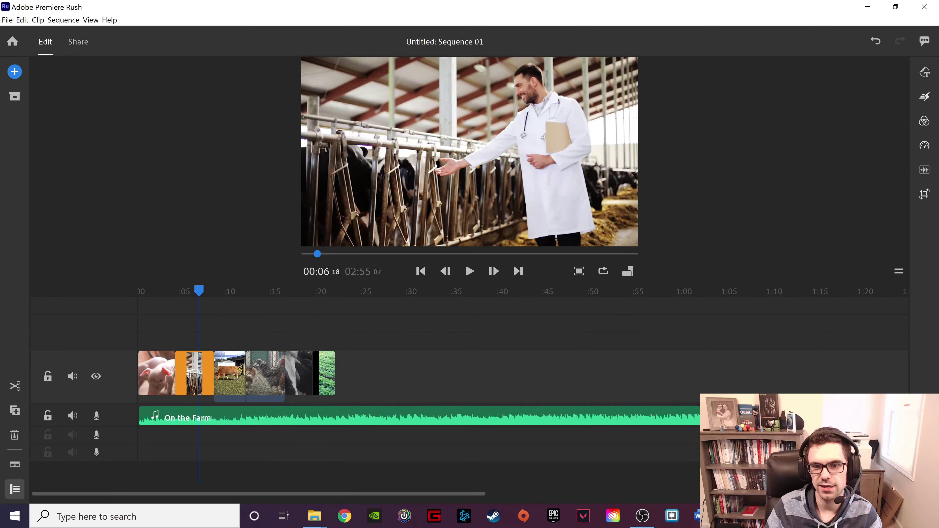
pyautogui.click(15, 437)
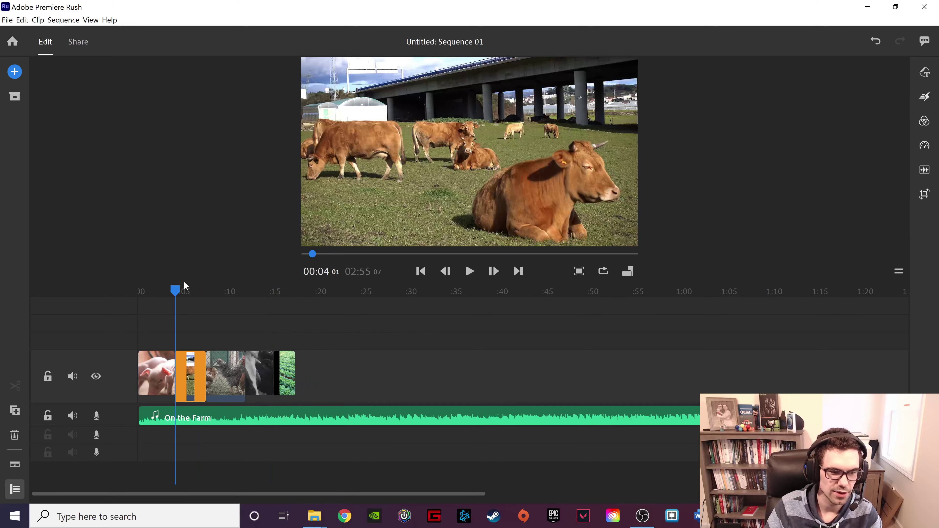
# - Lock and unlock the On the Farm audio track, and mute and unmute it
pyautogui.moveTo(176, 292)
pyautogui.mouseDown()
pyautogui.moveTo(152, 294)
pyautogui.moveTo(158, 306)
pyautogui.moveTo(189, 304)
pyautogui.mouseUp()
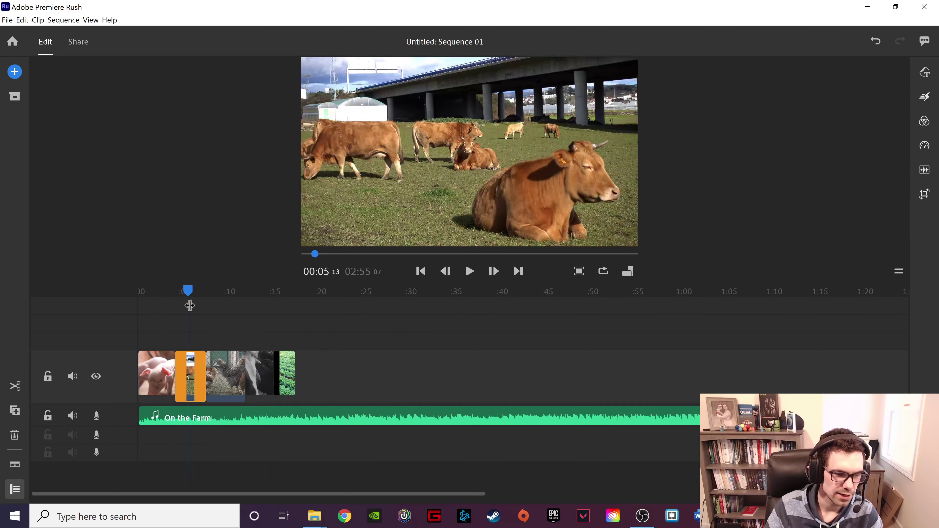
pyautogui.click(241, 417)
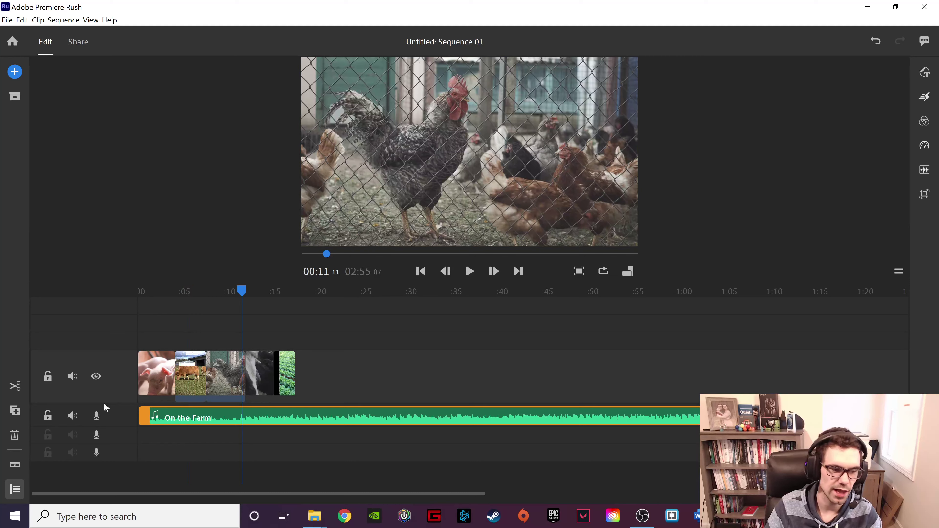
pyautogui.click(48, 416)
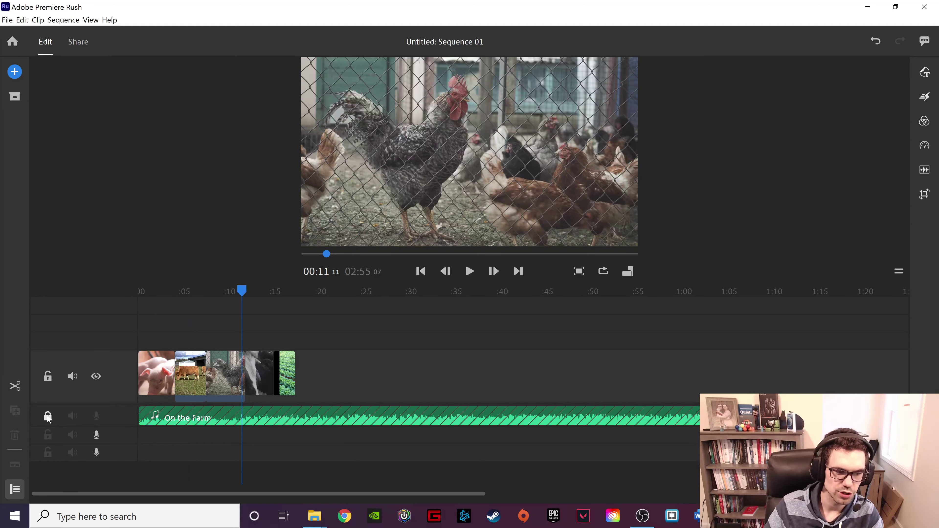
pyautogui.click(47, 415)
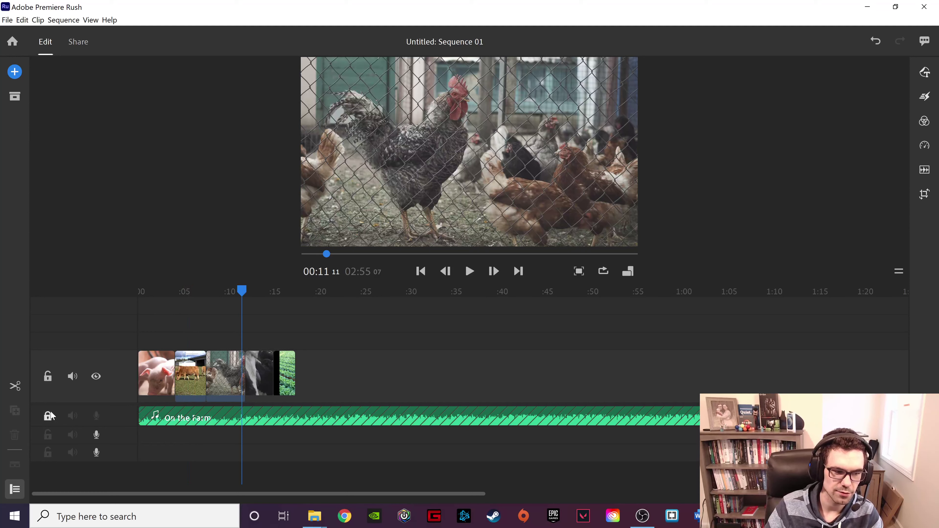
pyautogui.click(76, 417)
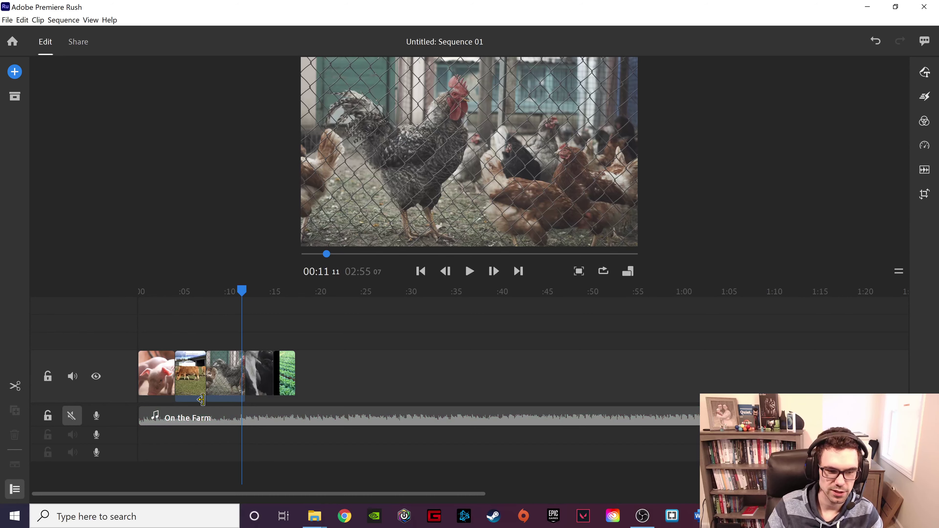
pyautogui.click(72, 416)
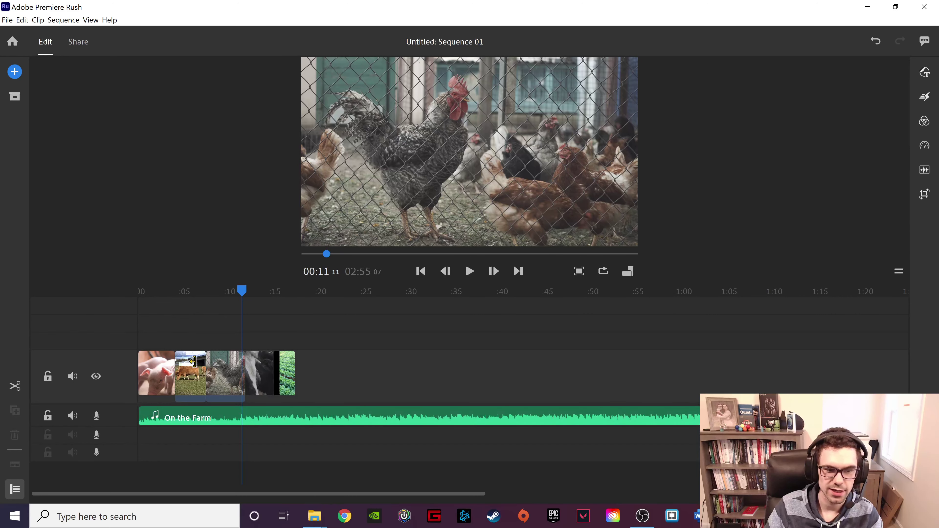
# - Hide and show the video track at the brown cows clip, and preview the frame in full screen
pyautogui.click(195, 376)
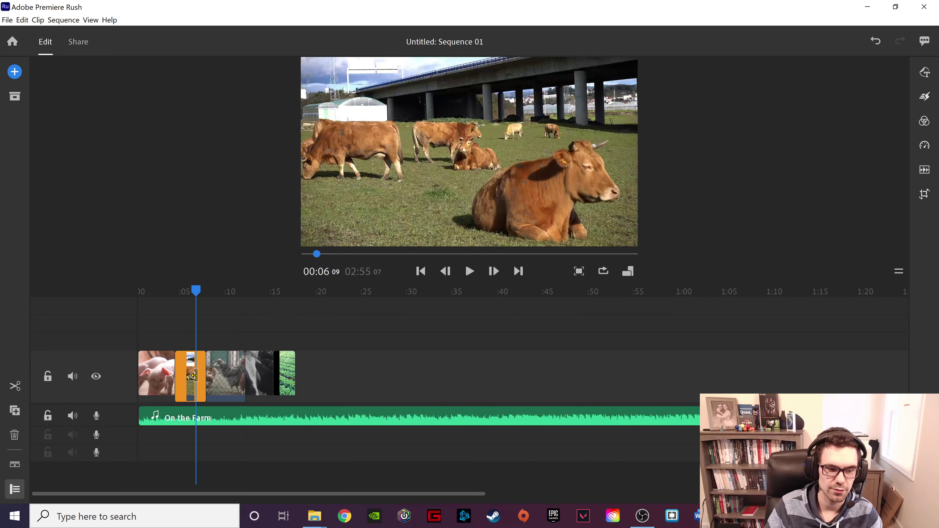
pyautogui.moveTo(196, 291); pyautogui.dragTo(186, 295)
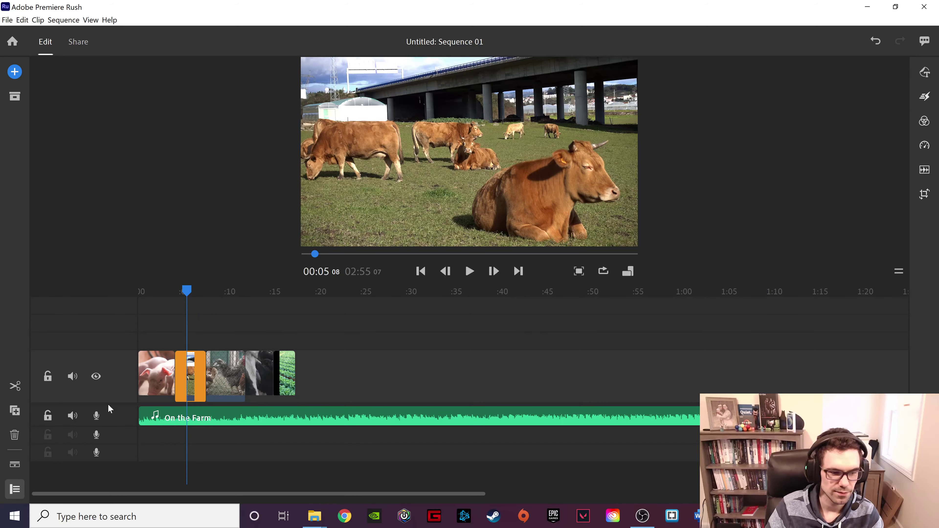
pyautogui.click(97, 377)
pyautogui.click(96, 377)
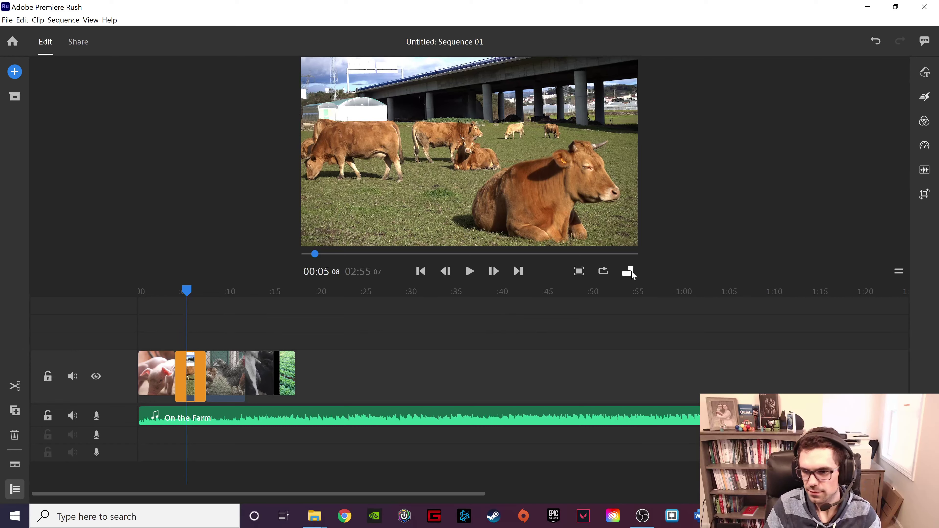
pyautogui.click(580, 271)
pyautogui.press('Escape')
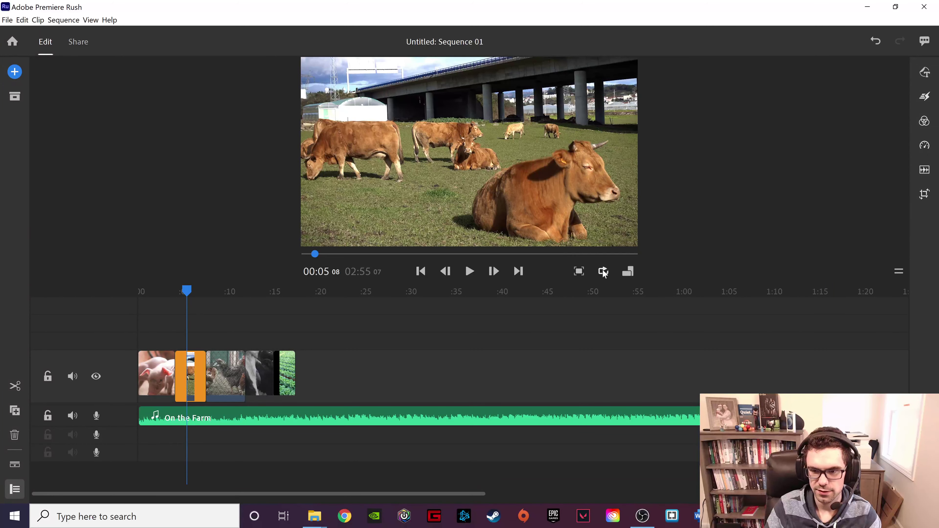
# - Switch the sequence's aspect ratio to 1:1 and back to 16:9
pyautogui.click(629, 273)
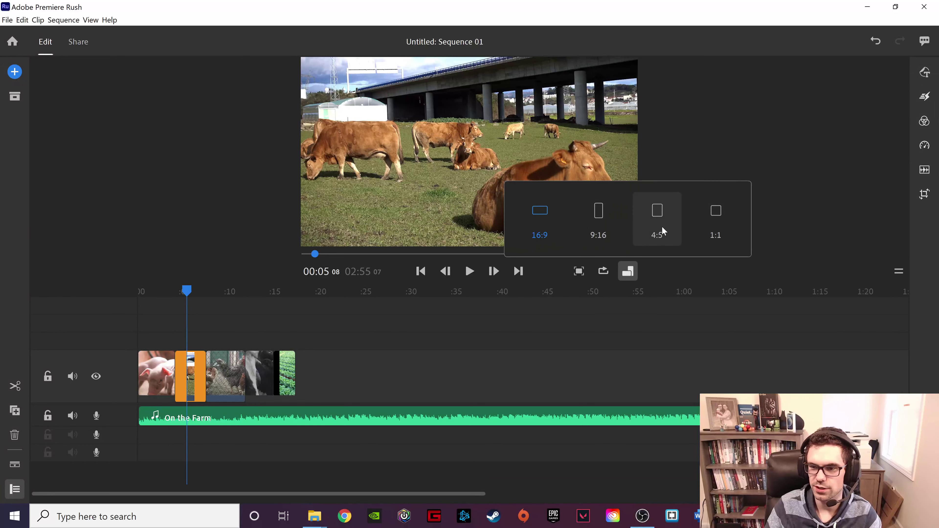
pyautogui.click(721, 224)
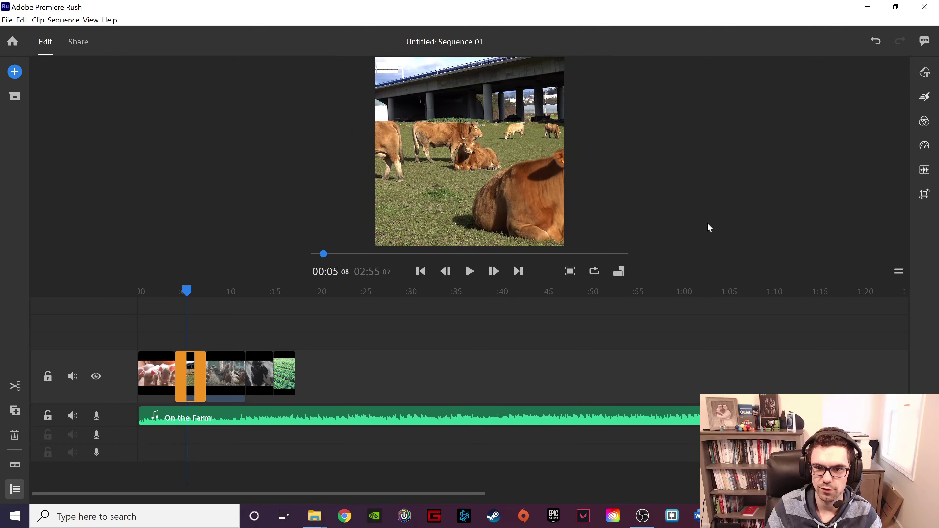
pyautogui.click(618, 273)
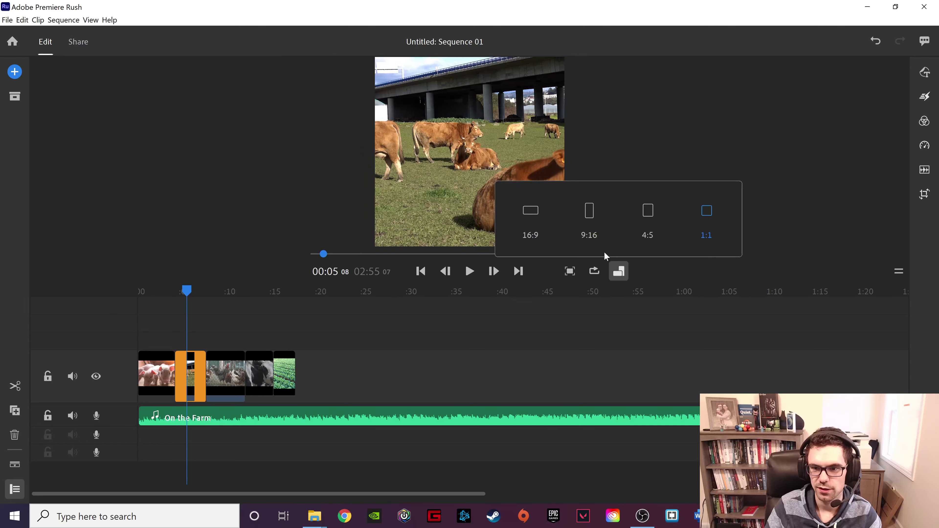
pyautogui.click(539, 218)
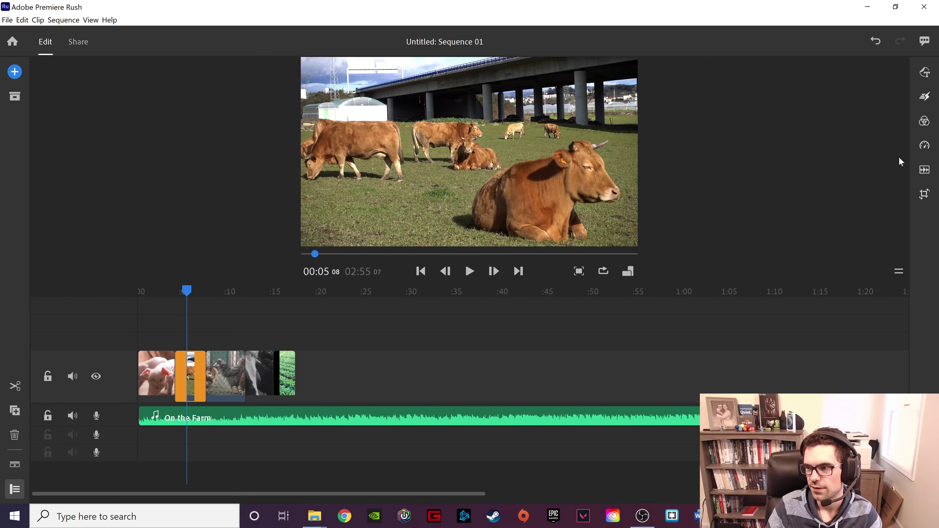
# - Add the multicolored diagonal-stripe transition graphic above the cut between the pigs and brown cows clips
pyautogui.click(925, 74)
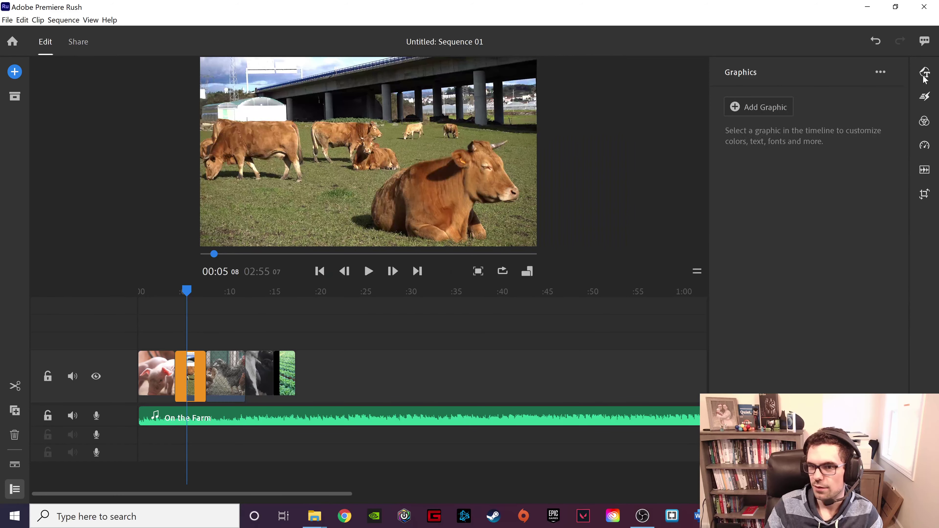
pyautogui.click(751, 111)
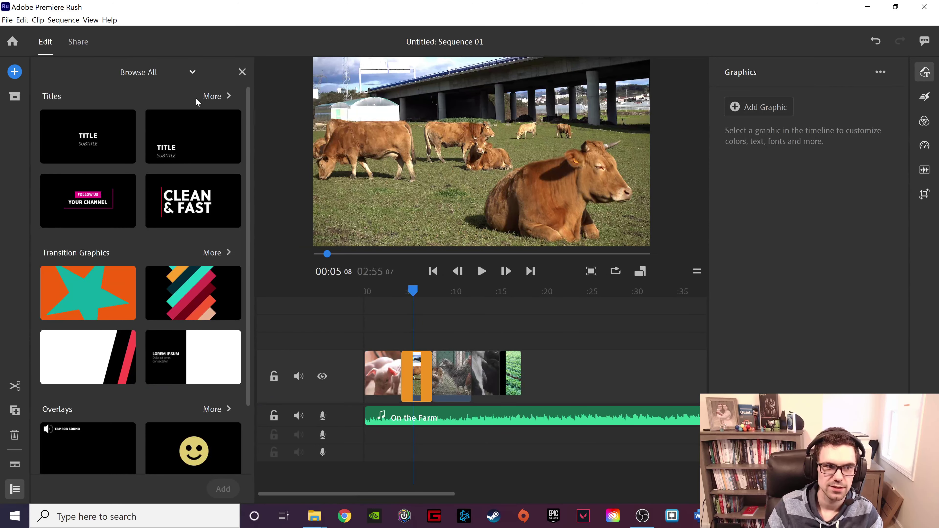
pyautogui.scroll(-2, 174, 296)
pyautogui.scroll(2, 176, 300)
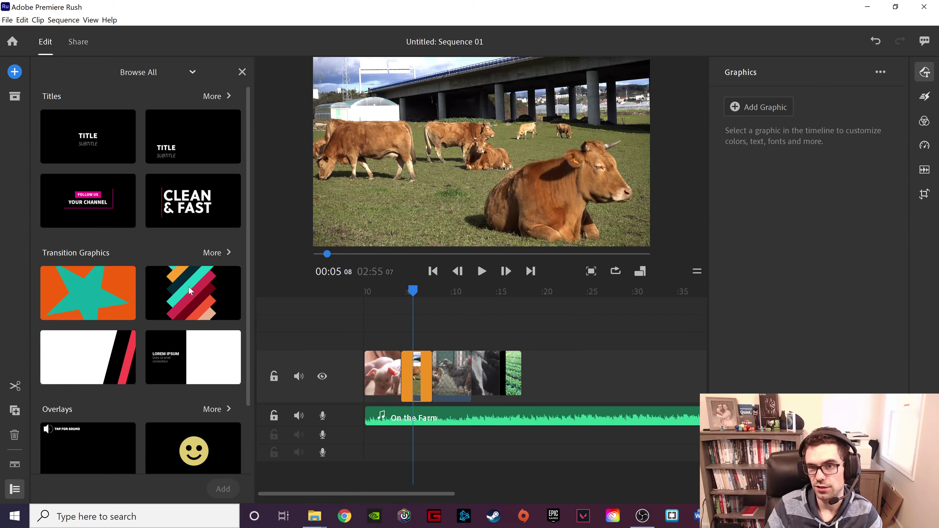
pyautogui.moveTo(292, 328); pyautogui.dragTo(397, 344)
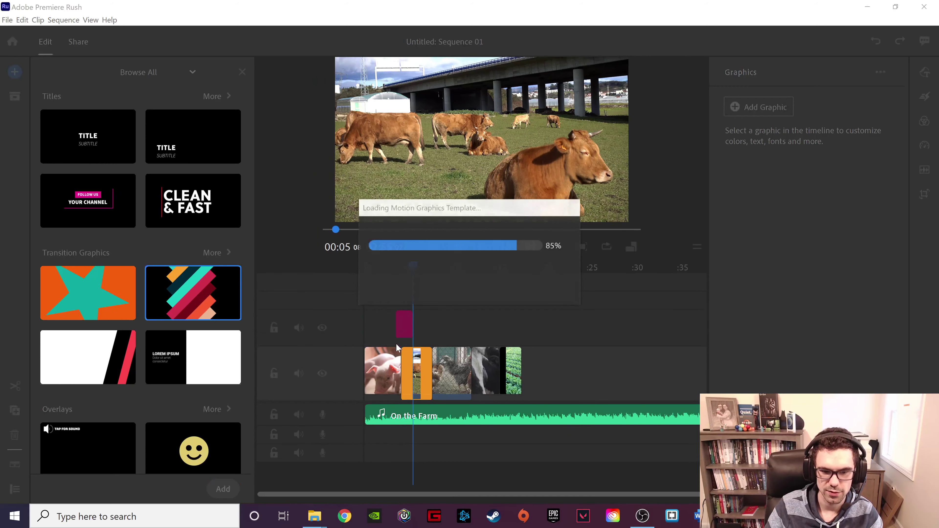
# - Preview the striped transition graphic from just before the end of the pigs clip
pyautogui.click(409, 276)
pyautogui.moveTo(409, 276); pyautogui.dragTo(389, 273)
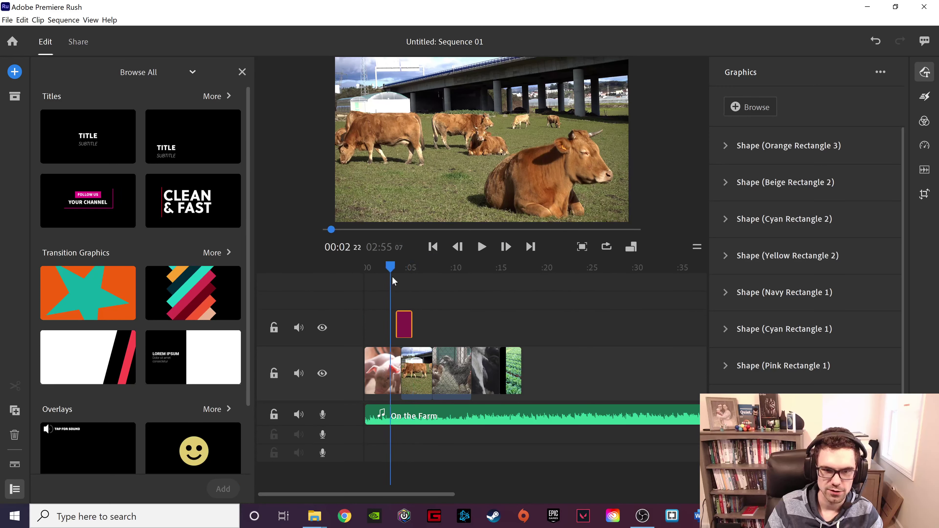
pyautogui.press('space')
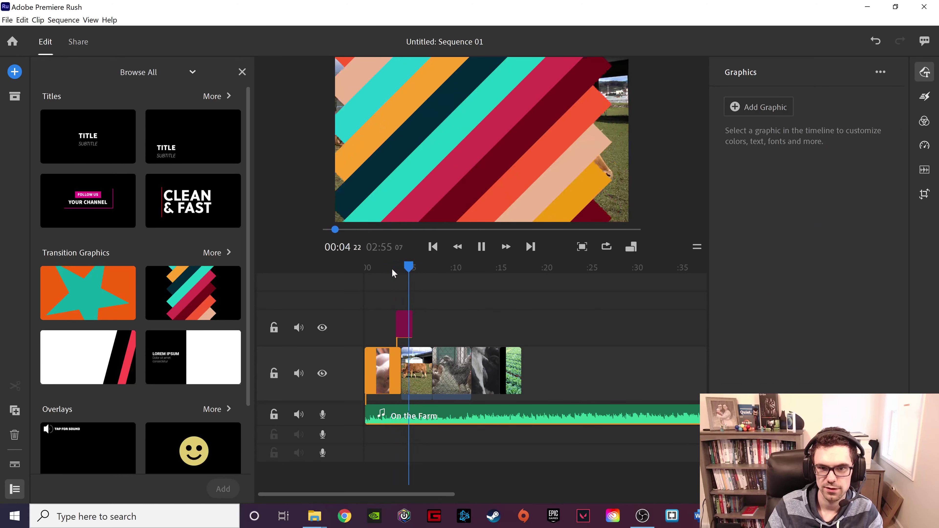
pyautogui.press('space')
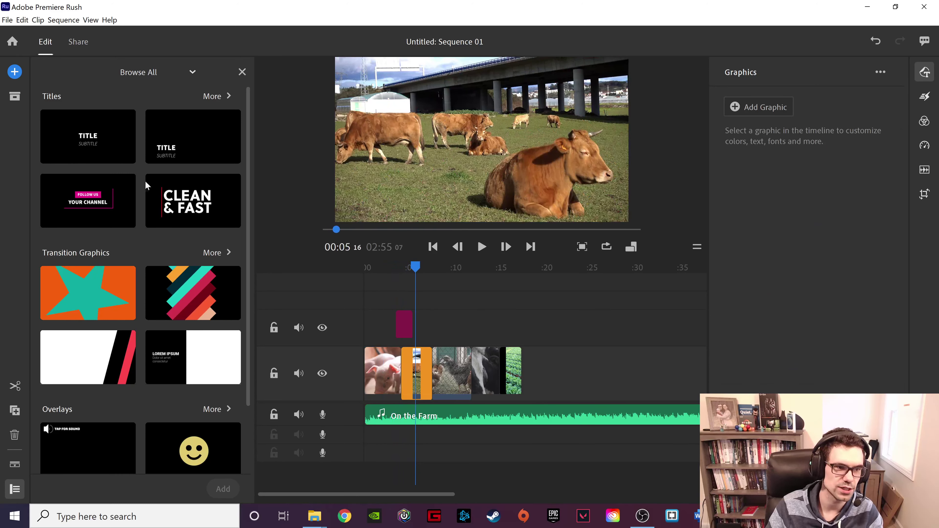
# - Place the centered title and subtitle graphic at the sequence start and extend the pigs clip to the title's end
pyautogui.click(102, 155)
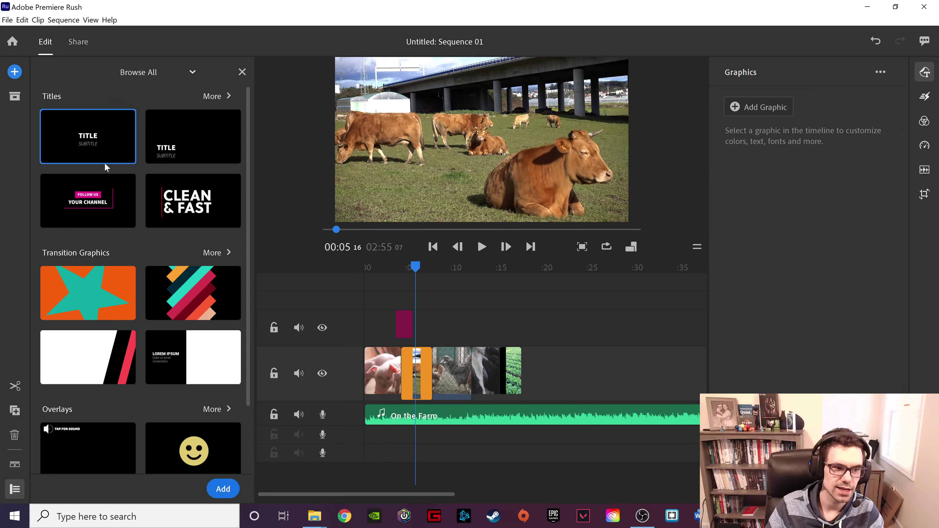
pyautogui.moveTo(396, 324); pyautogui.dragTo(366, 338)
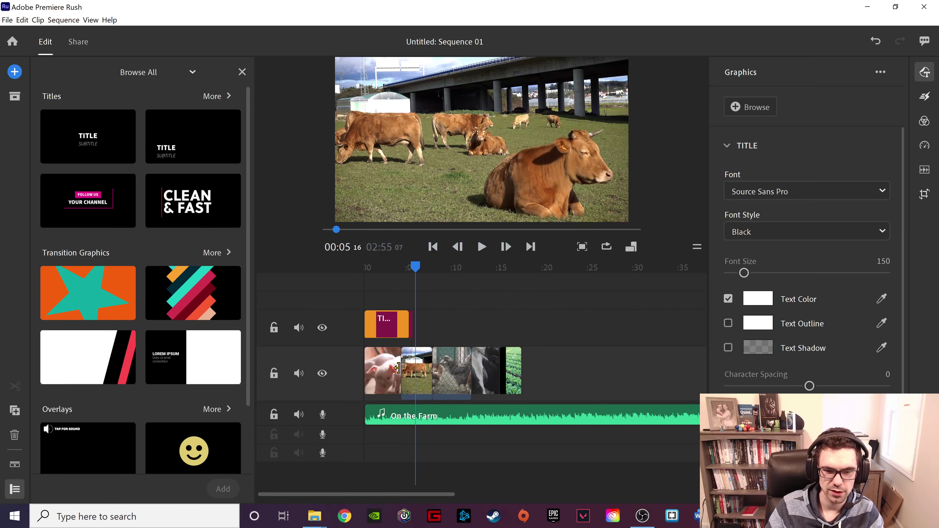
pyautogui.moveTo(398, 367); pyautogui.dragTo(407, 368)
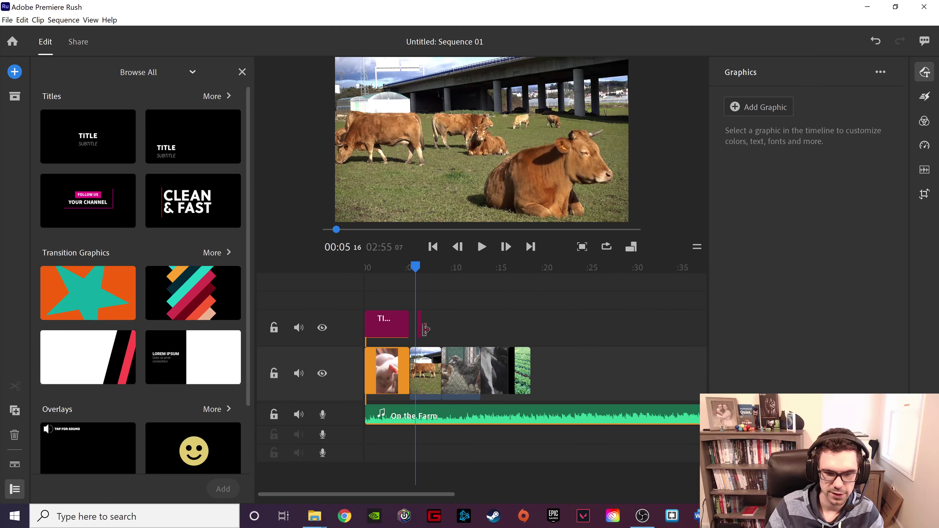
# - Move the striped transition graphic back against the title's end, and lengthen both it and the brown cows clip
pyautogui.moveTo(422, 331); pyautogui.dragTo(414, 334)
pyautogui.moveTo(427, 267); pyautogui.dragTo(405, 273)
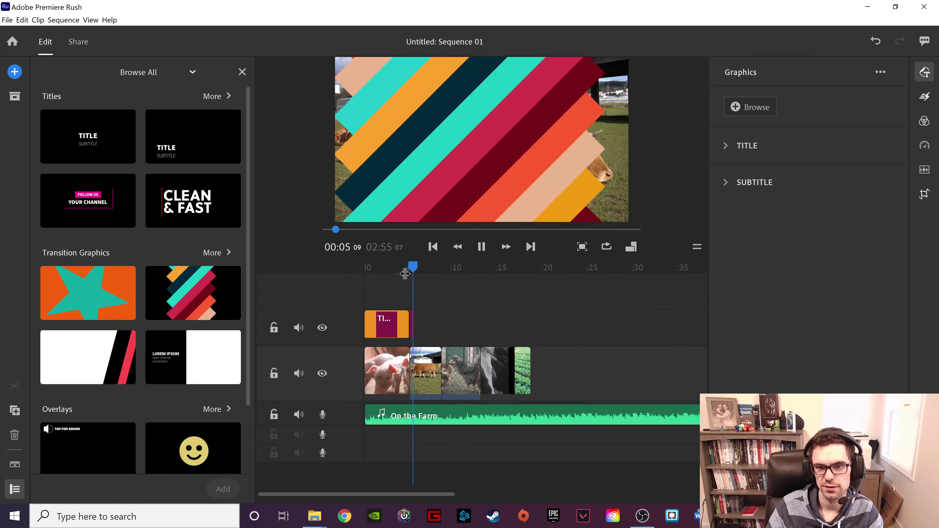
pyautogui.press('space')
pyautogui.click(417, 324)
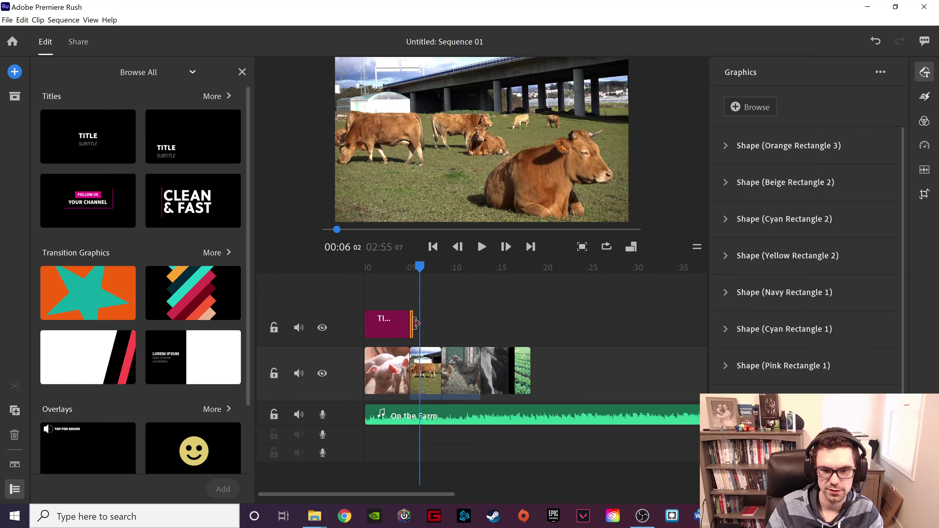
pyautogui.moveTo(437, 368); pyautogui.dragTo(456, 369)
# - Change the main line of the title graphic over the pigs clip to FARM
pyautogui.moveTo(423, 268); pyautogui.dragTo(367, 269)
pyautogui.click(392, 322)
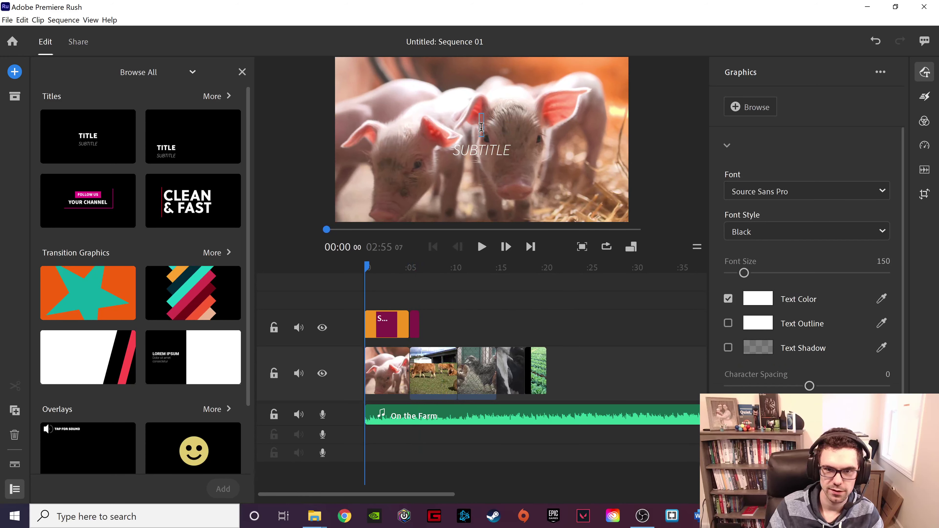
pyautogui.write('Farm')
pyautogui.press('BackSpace')
pyautogui.press('BackSpace')
pyautogui.press('BackSpace')
pyautogui.write('ARM')
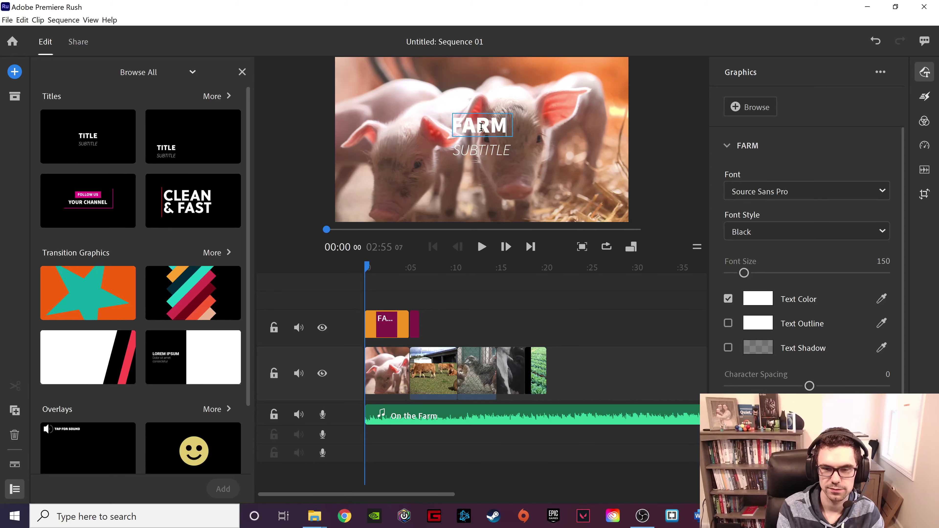
# - Change the subtitle line of the title graphic to ANIMALS
pyautogui.click(484, 148)
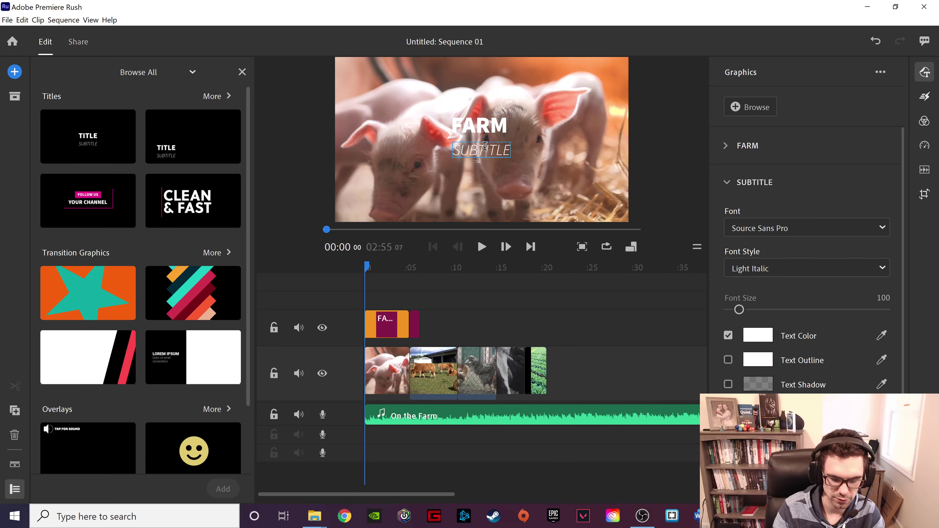
pyautogui.doubleClick(485, 146)
pyautogui.write('ANIMAS')
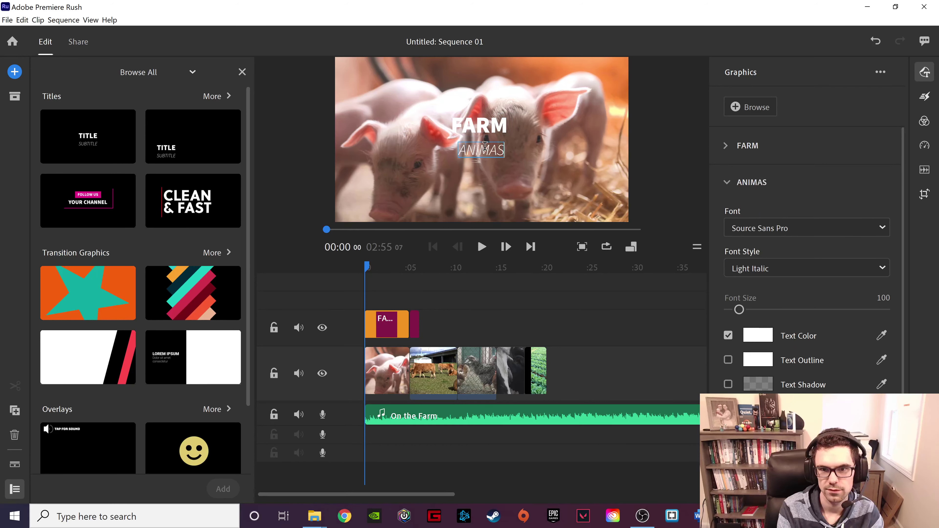
pyautogui.press('BackSpace')
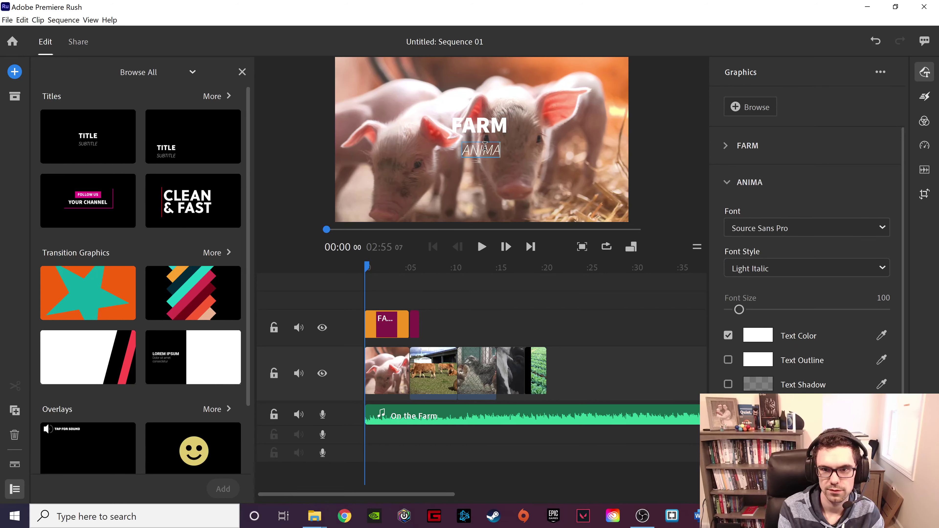
pyautogui.write('LS')
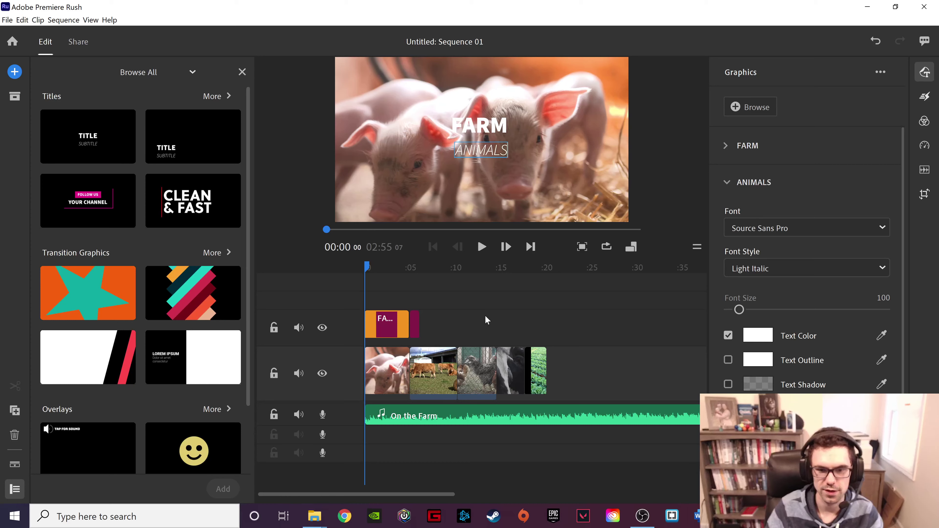
# - Leave the title's text editing and return the playhead to the start of the sequence at 00:00:00
pyautogui.click(477, 374)
pyautogui.moveTo(492, 259); pyautogui.dragTo(367, 267)
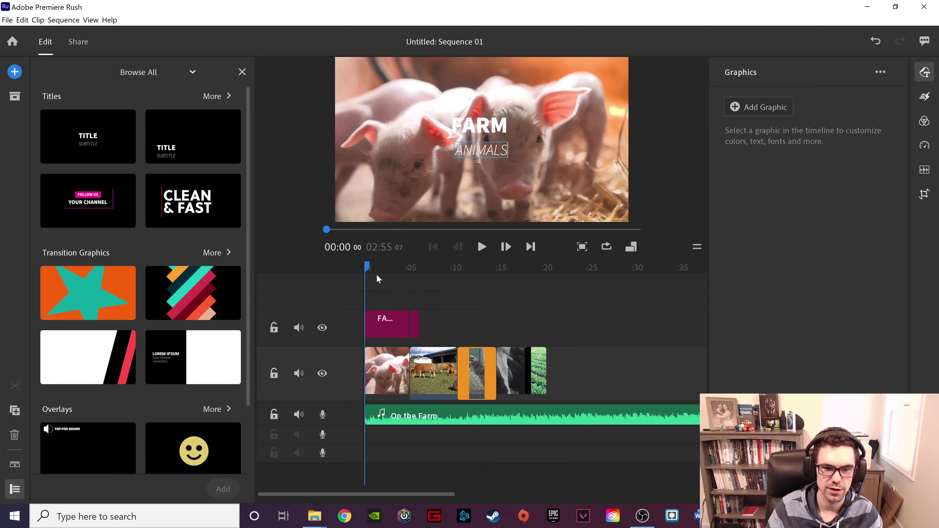
pyautogui.write('FARM')
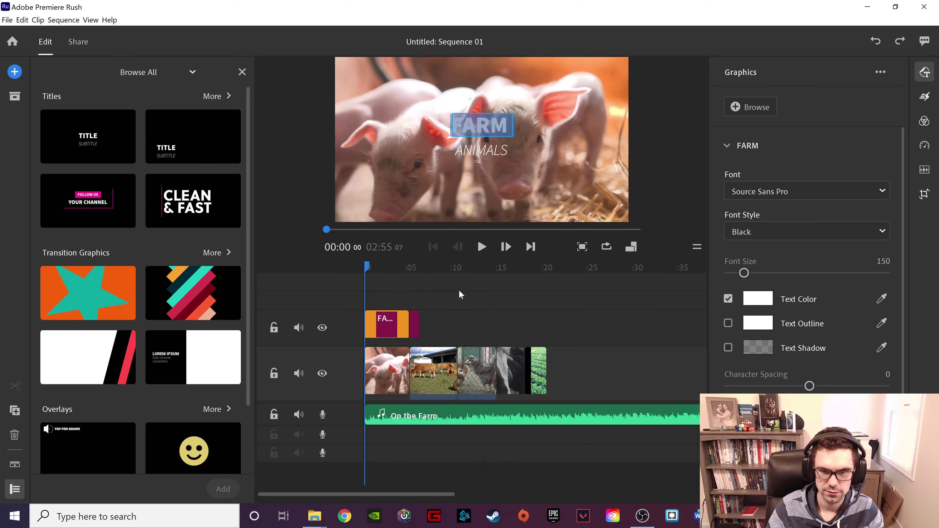
pyautogui.click(426, 289)
pyautogui.moveTo(429, 269); pyautogui.dragTo(367, 268)
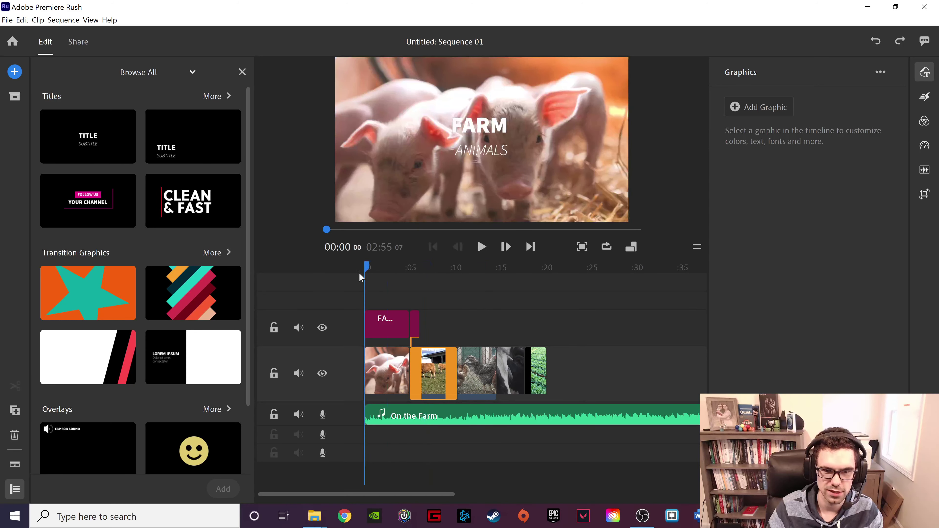
# - Play the sequence from its start until the brown cows clip to review the title and transition, and close the graphics browser
pyautogui.click(481, 247)
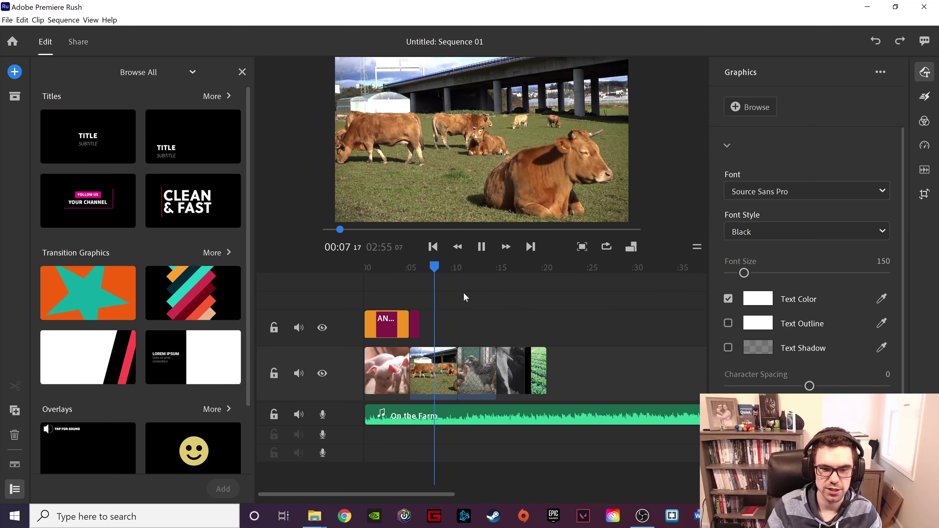
pyautogui.click(481, 247)
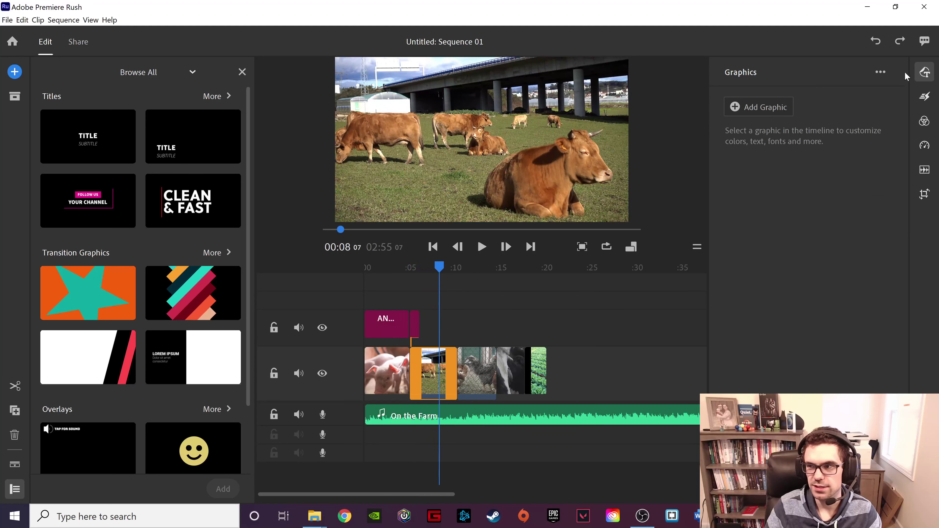
pyautogui.click(242, 72)
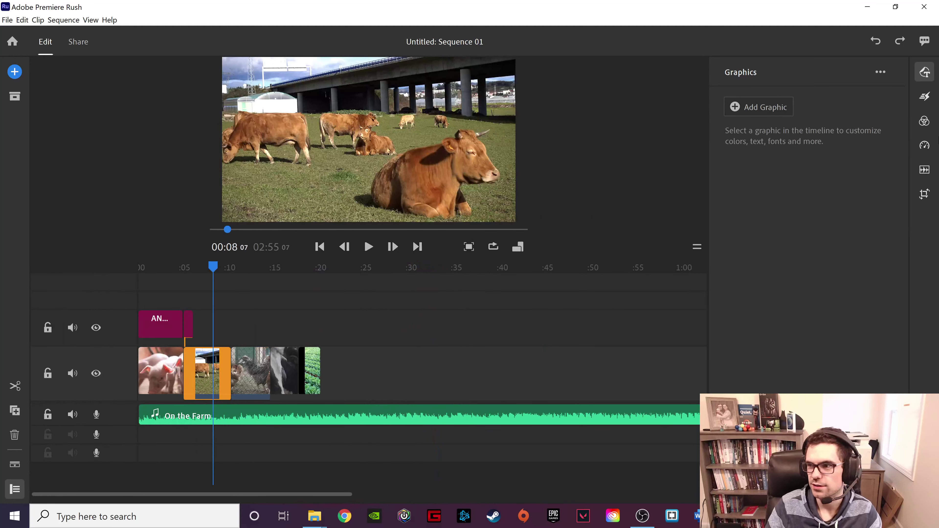
# - Add a Dissolve transition at each of the four cuts between the pigs, brown cows, chickens, black-and-white cow and cabbage field clips
pyautogui.click(926, 96)
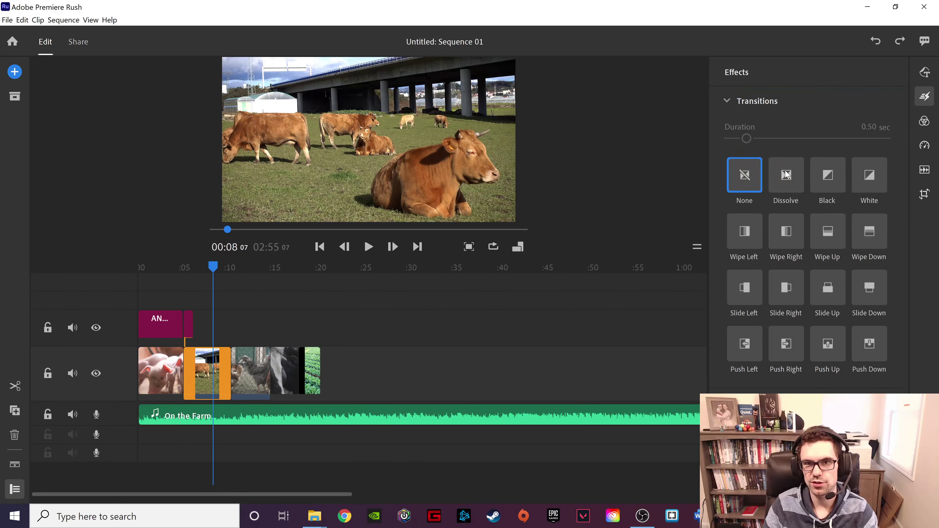
pyautogui.moveTo(786, 174)
pyautogui.mouseDown()
pyautogui.moveTo(777, 200)
pyautogui.moveTo(126, 365)
pyautogui.moveTo(186, 361)
pyautogui.mouseUp()
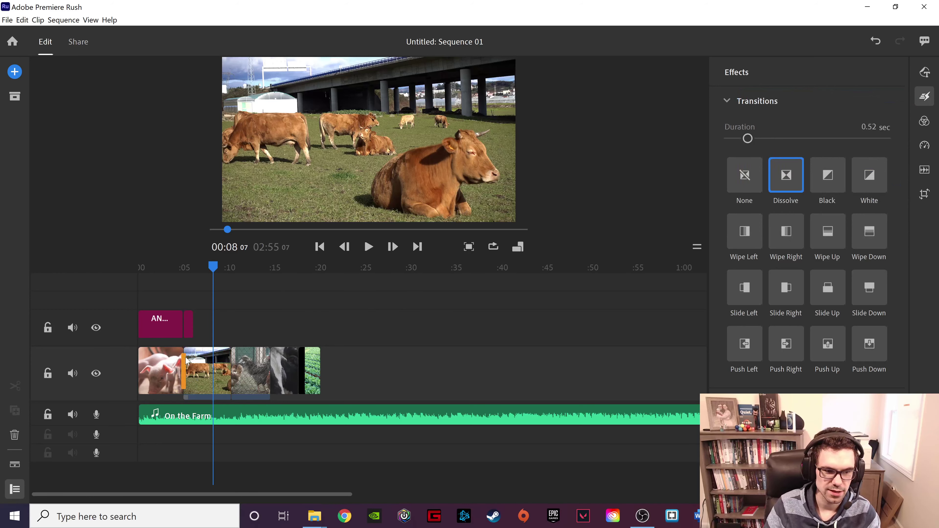
pyautogui.moveTo(792, 175)
pyautogui.mouseDown()
pyautogui.moveTo(684, 244)
pyautogui.moveTo(250, 341)
pyautogui.moveTo(222, 368)
pyautogui.moveTo(231, 368)
pyautogui.mouseUp()
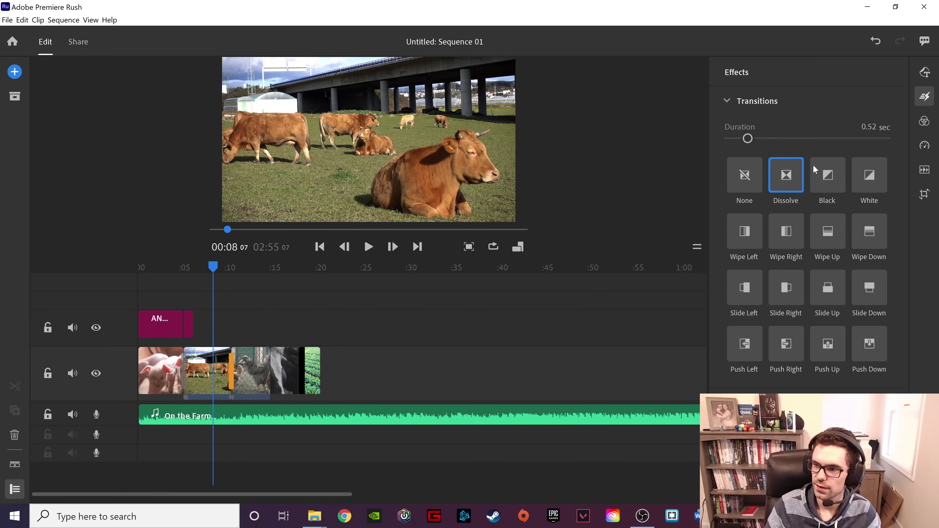
pyautogui.moveTo(787, 181)
pyautogui.mouseDown()
pyautogui.moveTo(524, 267)
pyautogui.moveTo(270, 370)
pyautogui.mouseUp()
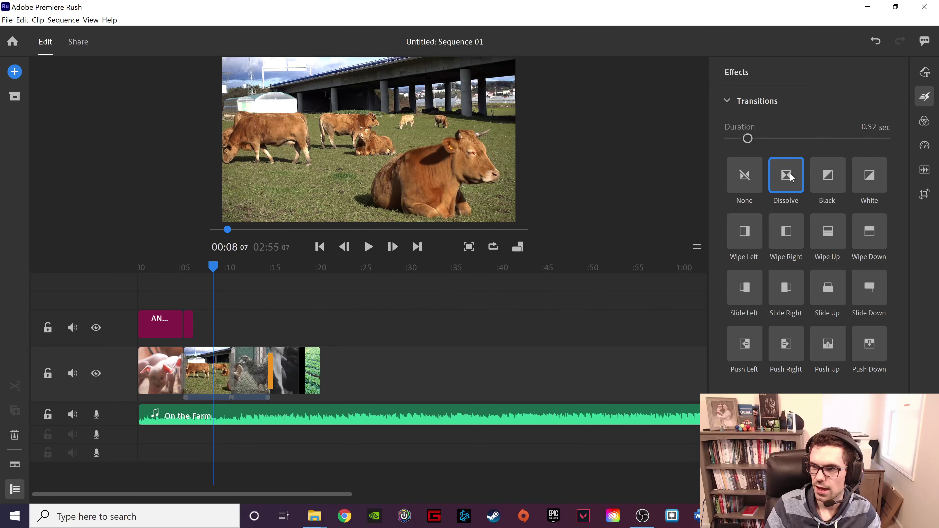
pyautogui.moveTo(792, 177); pyautogui.dragTo(299, 370)
# - Turn on Pan and Zoom for the cabbage field clip and scrub through the clip to check the motion
pyautogui.click(313, 374)
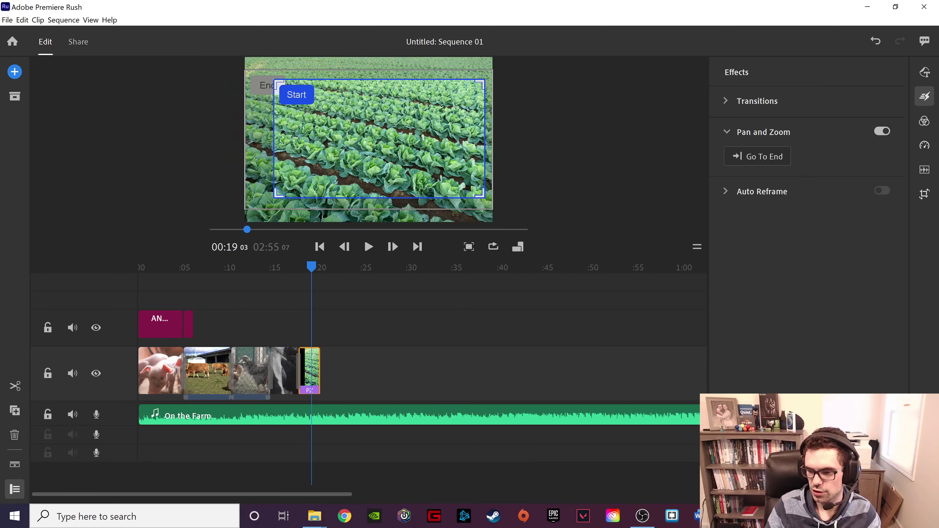
pyautogui.click(727, 132)
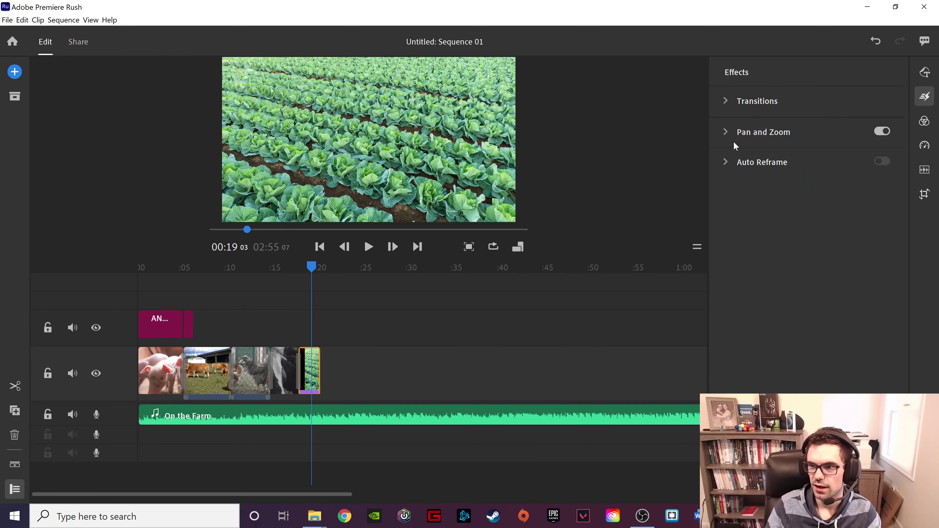
pyautogui.moveTo(312, 272)
pyautogui.mouseDown()
pyautogui.moveTo(321, 272)
pyautogui.moveTo(295, 272)
pyautogui.moveTo(323, 272)
pyautogui.moveTo(283, 274)
pyautogui.moveTo(325, 270)
pyautogui.moveTo(309, 273)
pyautogui.mouseUp()
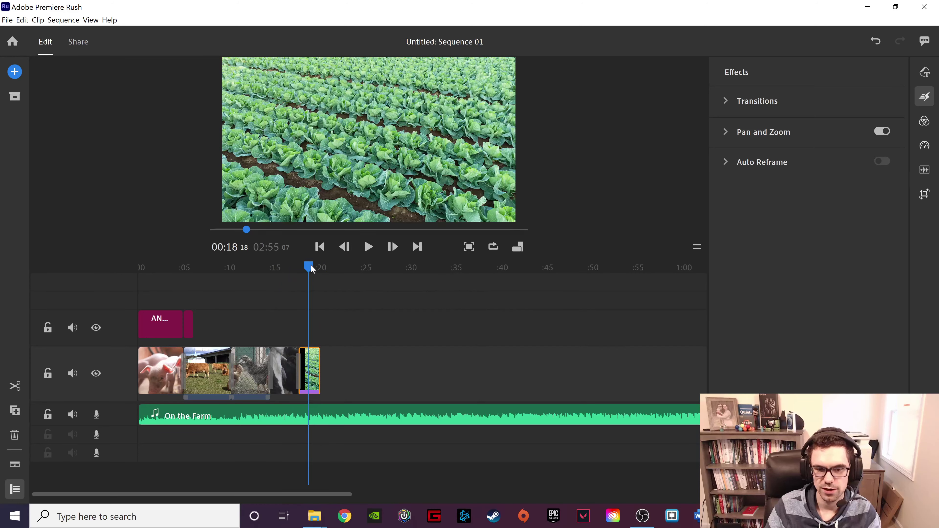
pyautogui.click(318, 270)
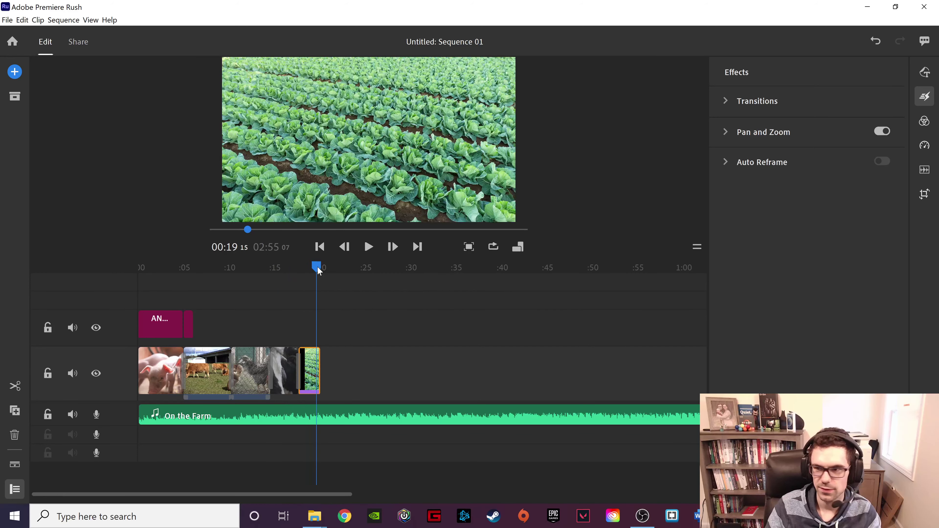
pyautogui.click(799, 106)
# - Apply the built-in Mono color preset to the brown cows clip and scrub through it to check the look
pyautogui.click(924, 124)
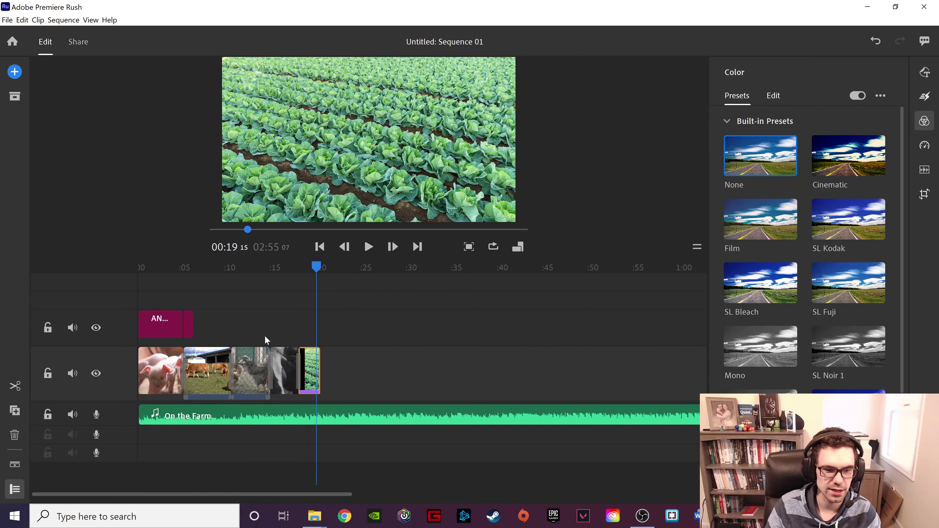
pyautogui.click(258, 354)
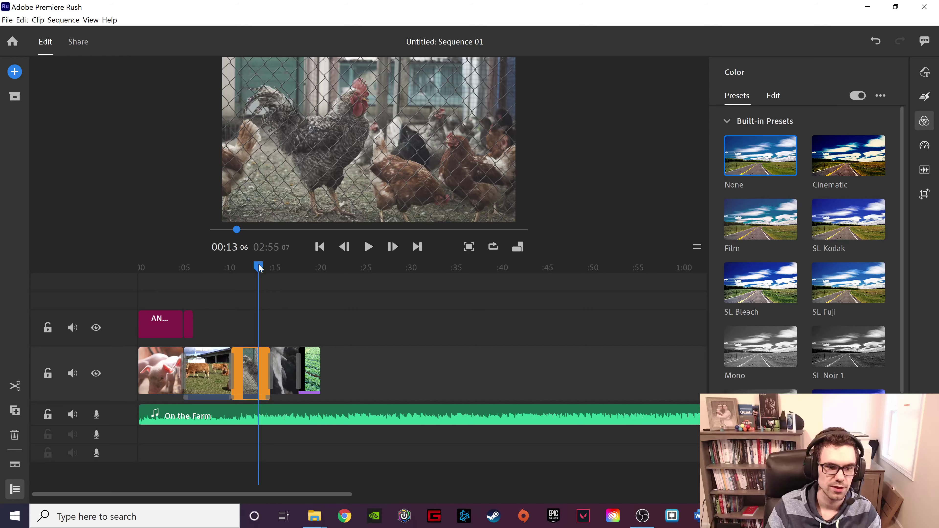
pyautogui.moveTo(260, 269); pyautogui.dragTo(220, 268)
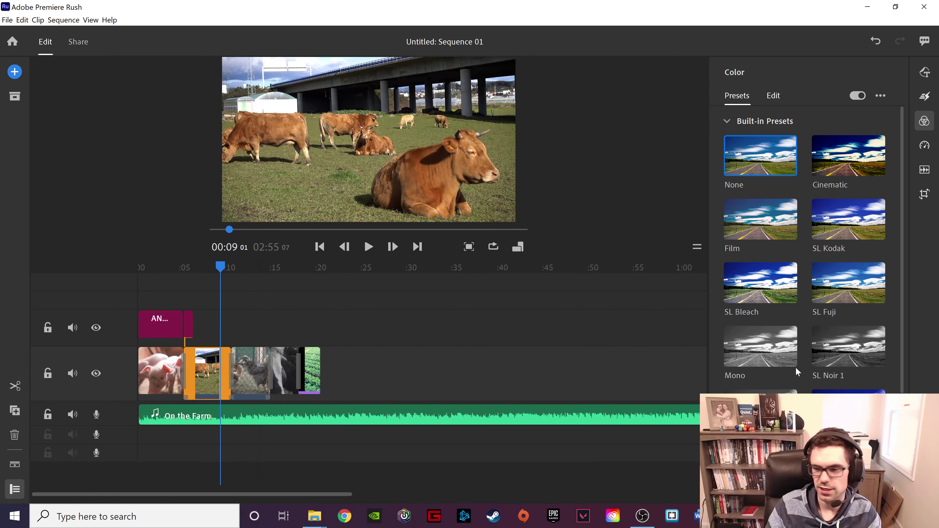
pyautogui.click(767, 349)
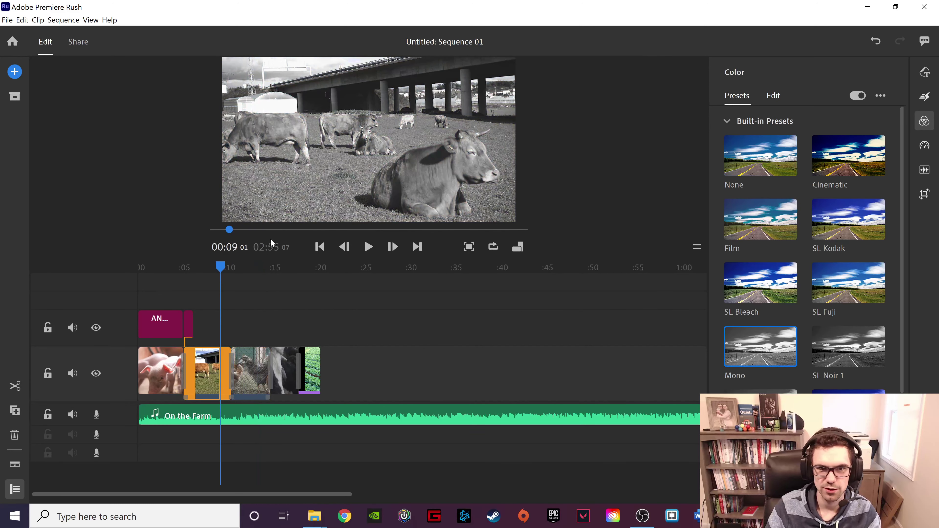
pyautogui.moveTo(224, 269)
pyautogui.mouseDown()
pyautogui.moveTo(161, 273)
pyautogui.moveTo(246, 269)
pyautogui.moveTo(210, 273)
pyautogui.mouseUp()
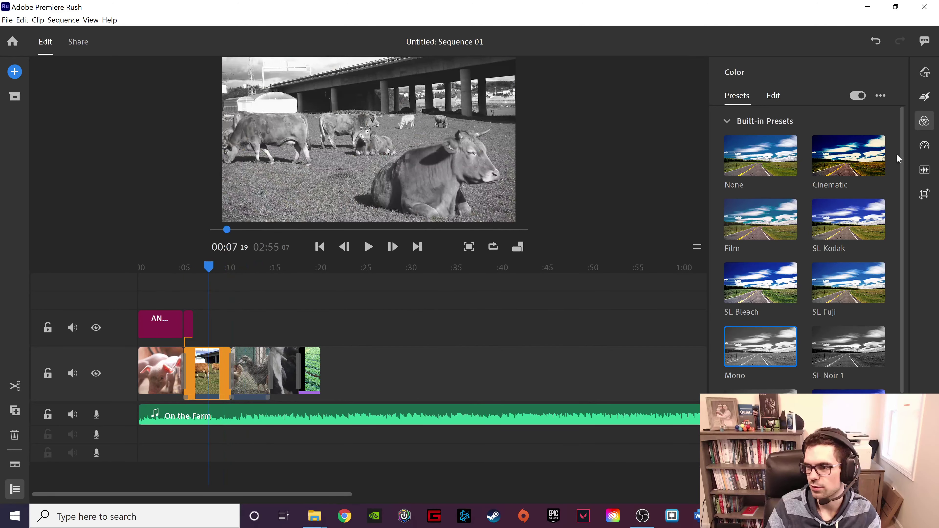
# - Speed up only the middle section of the brown cows clip to 215%, with a 1.0 sec ramp
pyautogui.click(928, 149)
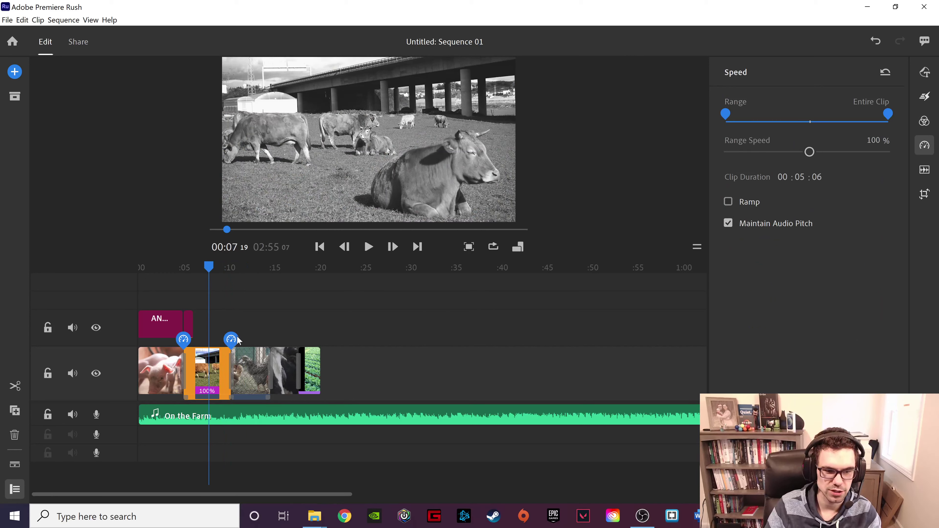
pyautogui.click(729, 202)
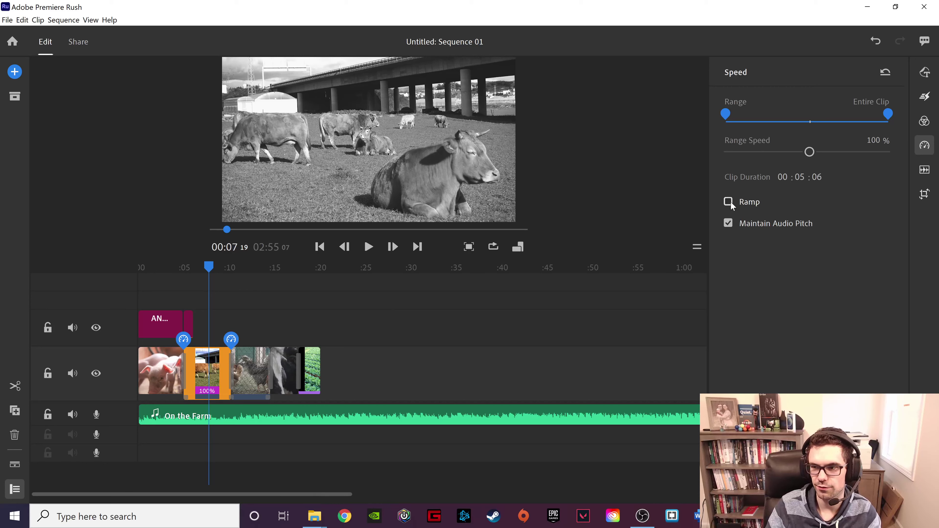
pyautogui.moveTo(226, 339); pyautogui.dragTo(200, 342)
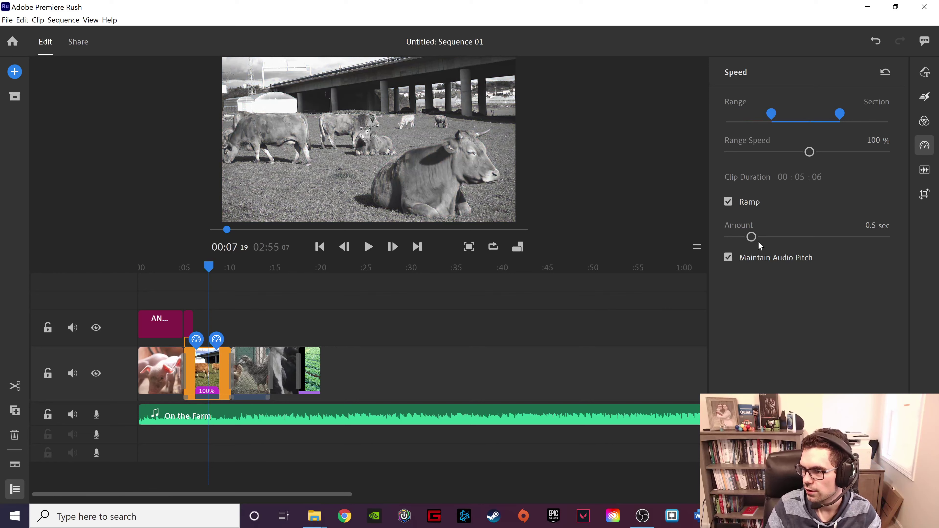
pyautogui.moveTo(754, 240); pyautogui.dragTo(778, 240)
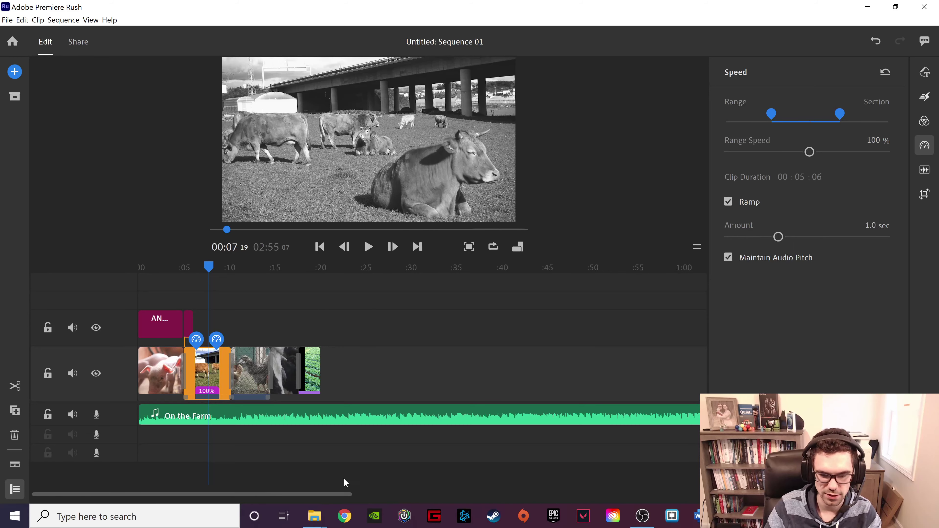
pyautogui.moveTo(347, 493); pyautogui.dragTo(269, 489)
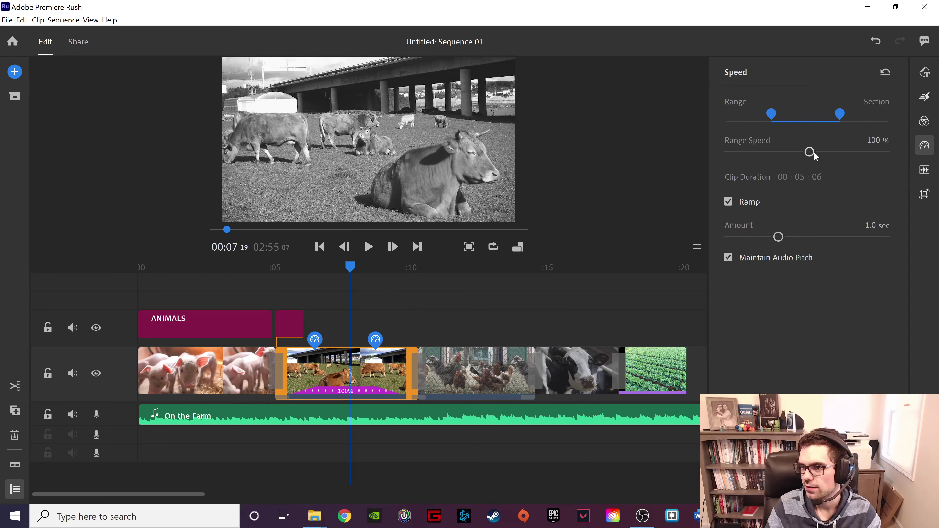
pyautogui.moveTo(811, 154); pyautogui.dragTo(833, 155)
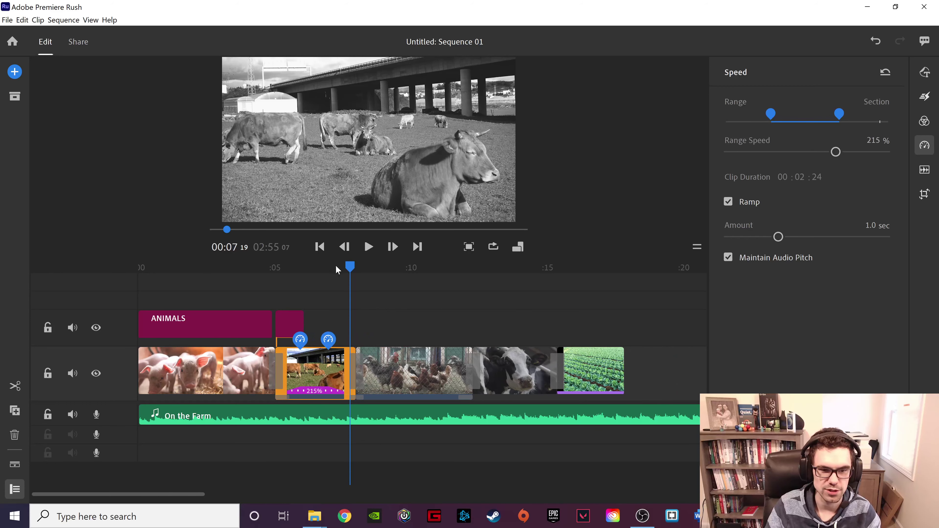
# - Play back the sped-up brown cows clip into the chickens clip, undoing the accidental removals of the title's FARM line
pyautogui.moveTo(351, 268); pyautogui.dragTo(258, 281)
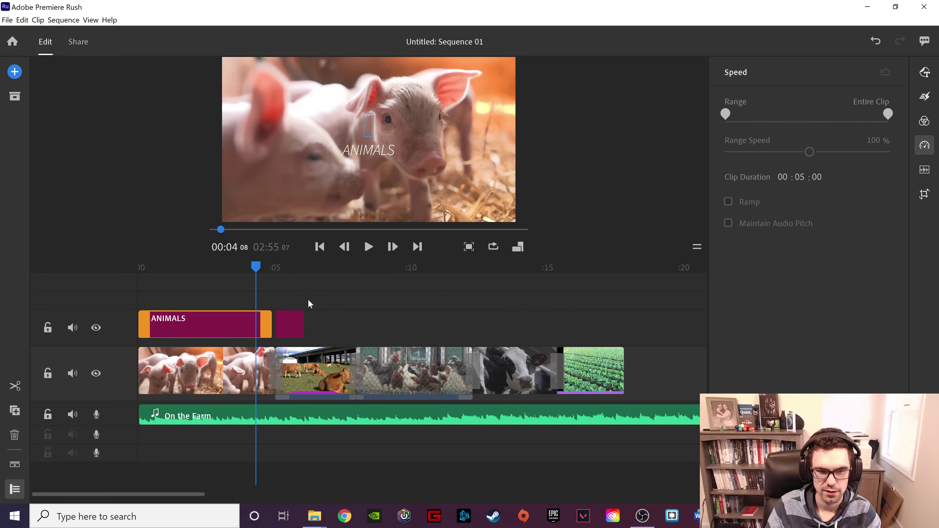
pyautogui.hotkey('ctrl', 'z')
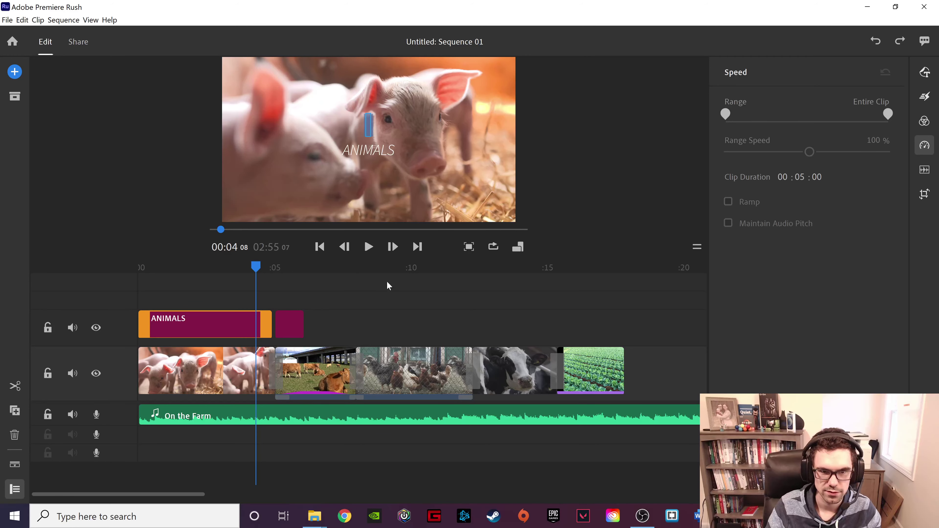
pyautogui.click(377, 291)
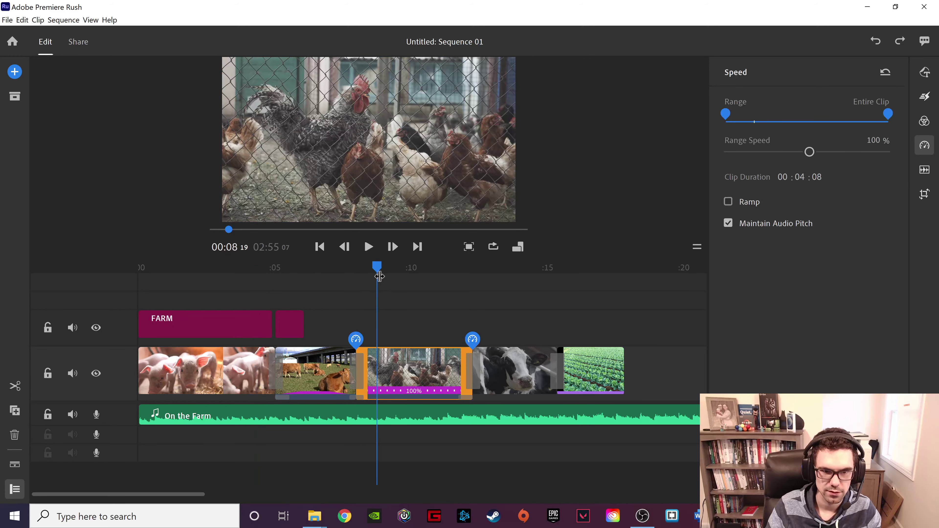
pyautogui.click(368, 247)
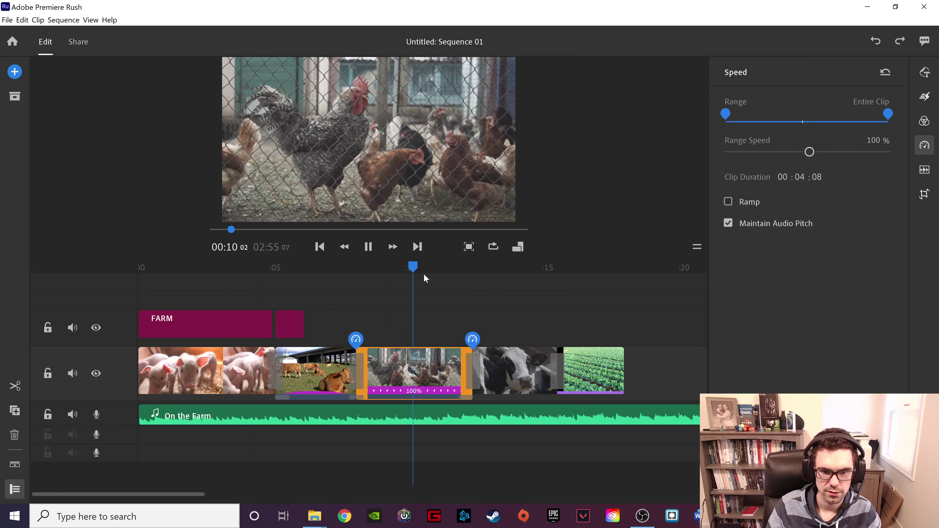
pyautogui.moveTo(427, 268); pyautogui.dragTo(260, 278)
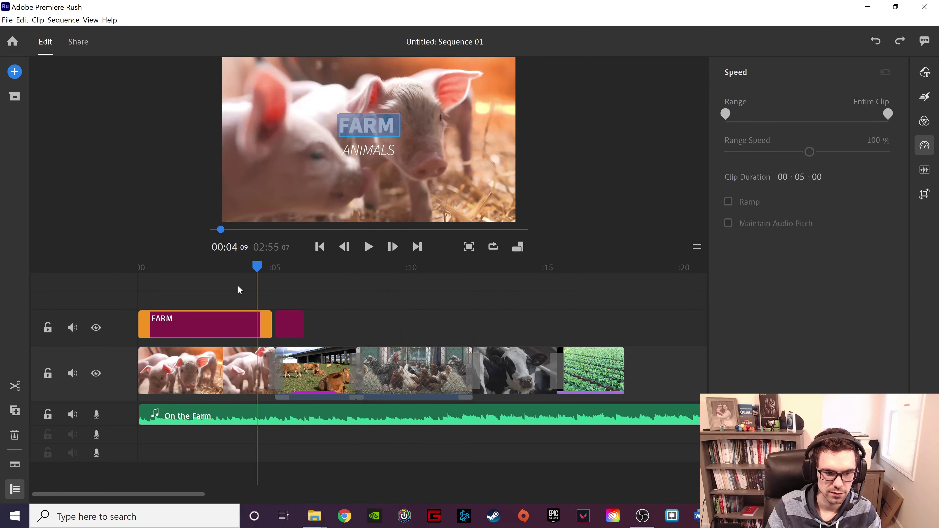
pyautogui.press('BackSpace')
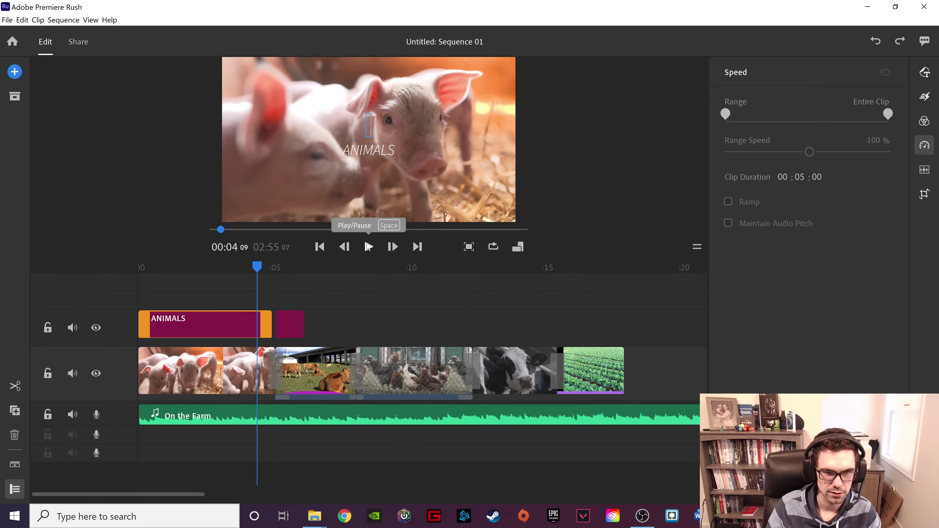
pyautogui.hotkey('ctrl', 'z')
pyautogui.click(374, 244)
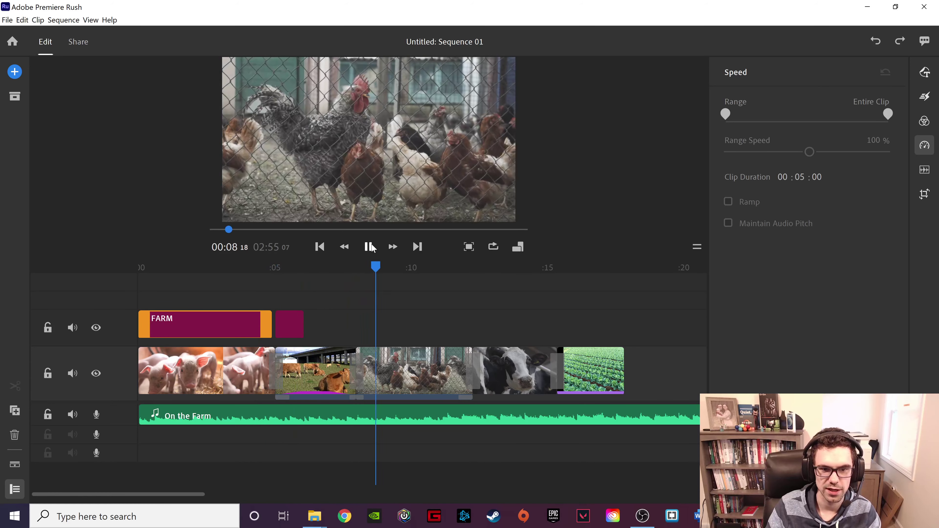
pyautogui.press('space')
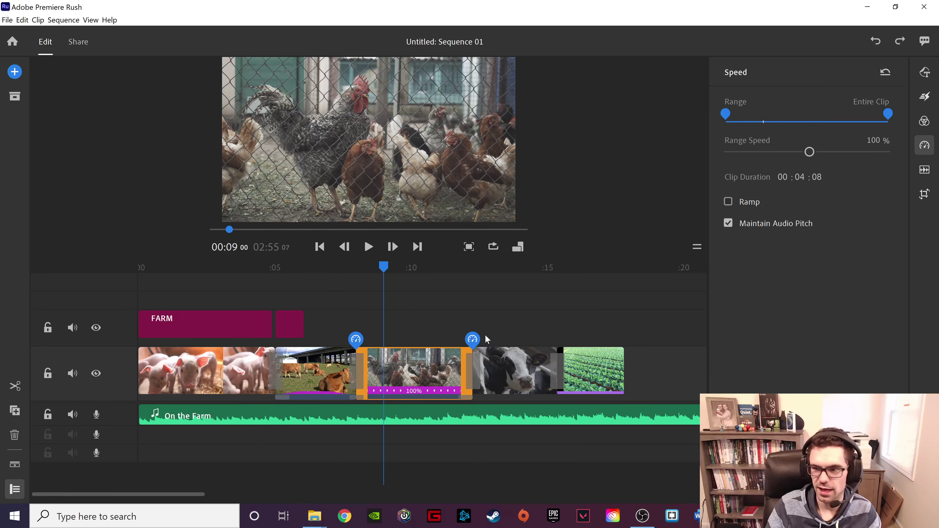
# - Enable a speed ramp on the middle section of the chickens clip and set its range speed to 205%
pyautogui.click(728, 202)
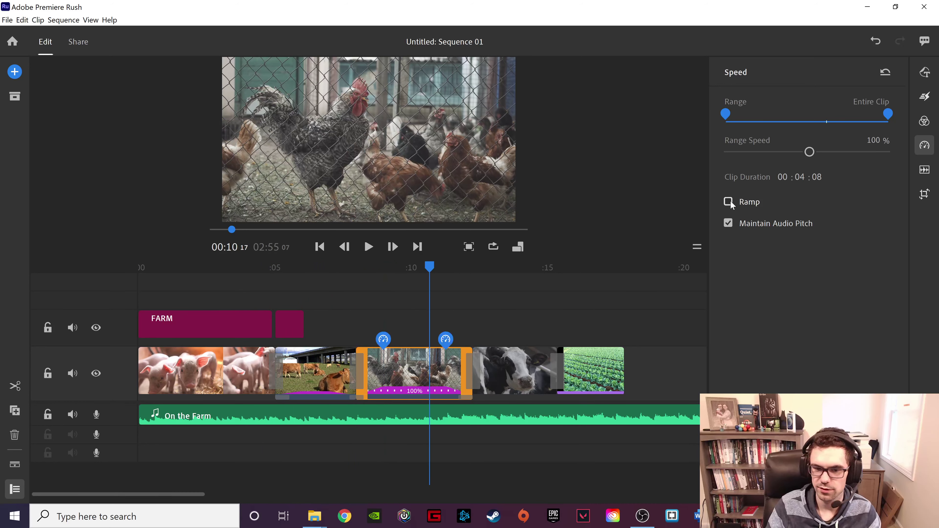
pyautogui.click(728, 202)
pyautogui.moveTo(388, 338); pyautogui.dragTo(389, 339)
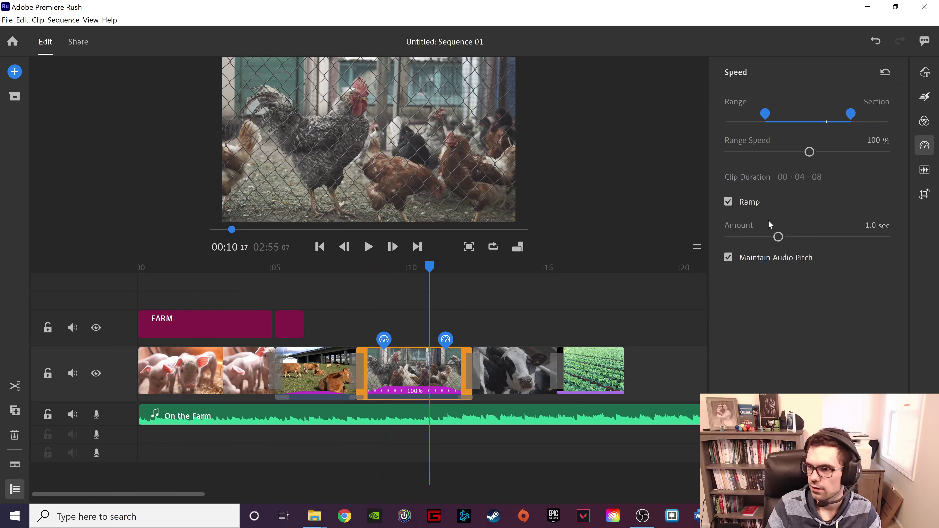
pyautogui.moveTo(820, 152)
pyautogui.mouseDown()
pyautogui.moveTo(861, 152)
pyautogui.moveTo(834, 151)
pyautogui.mouseUp()
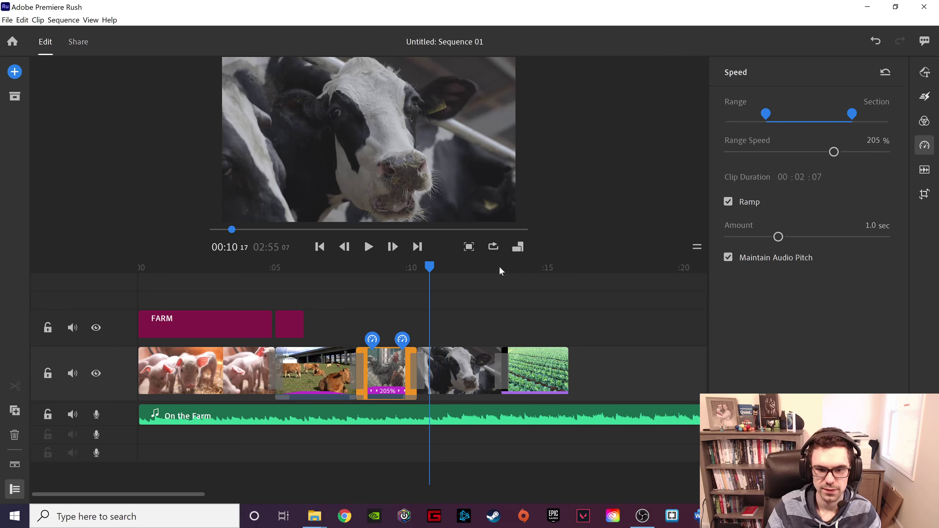
# - Play back the sped-up brown cows and chickens clips through to the start of the black-and-white cow clip
pyautogui.click(350, 286)
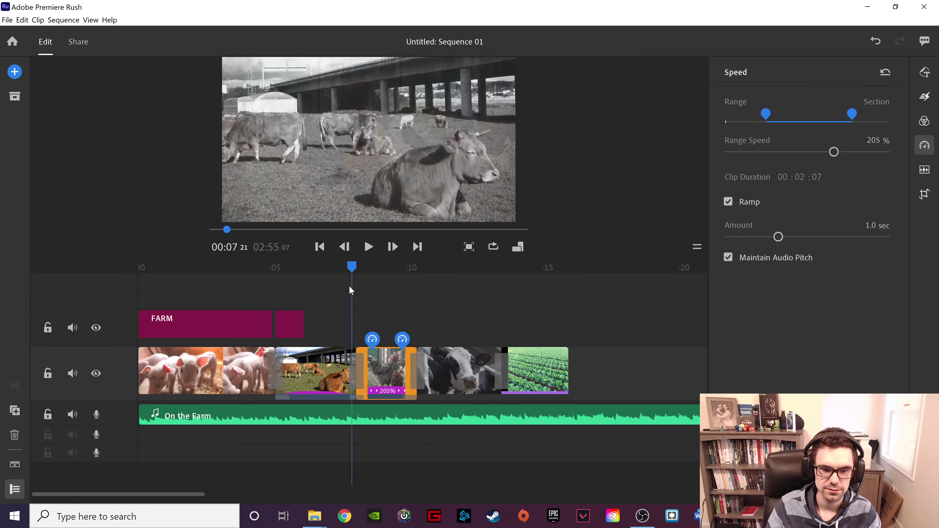
pyautogui.press('space')
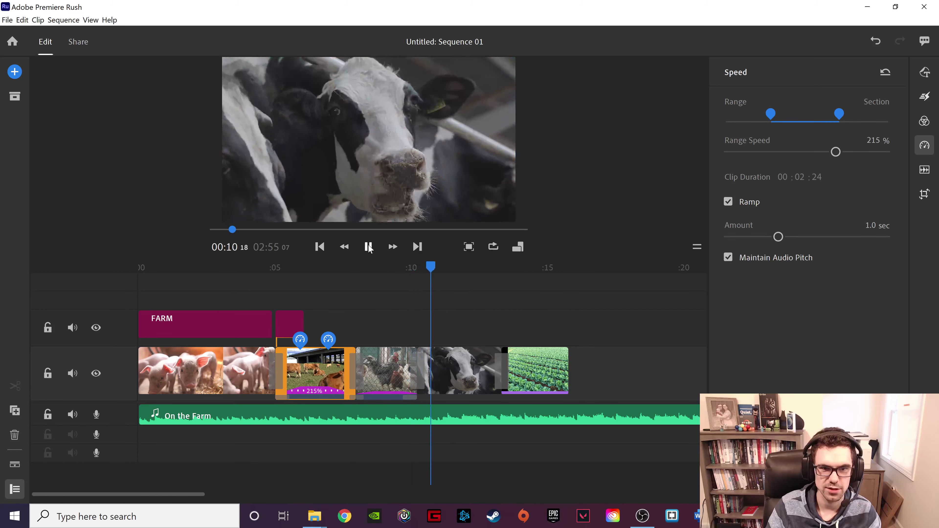
pyautogui.click(368, 246)
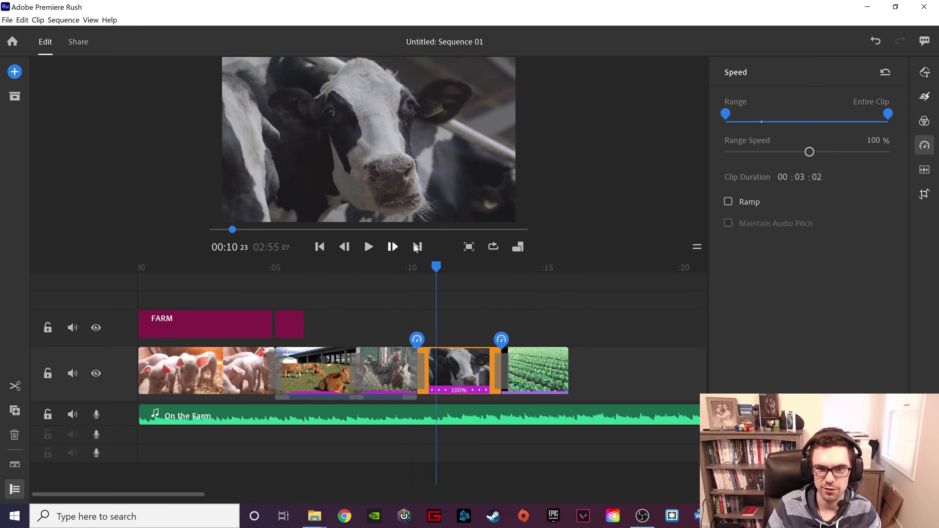
# - Lower the clip volume of the On the Farm music to 39 and review its audio type options
pyautogui.click(929, 172)
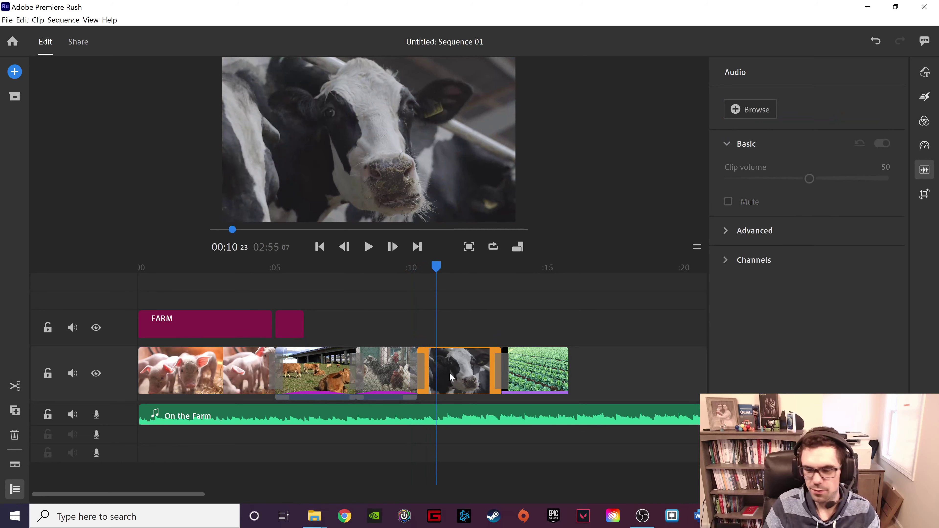
pyautogui.click(410, 412)
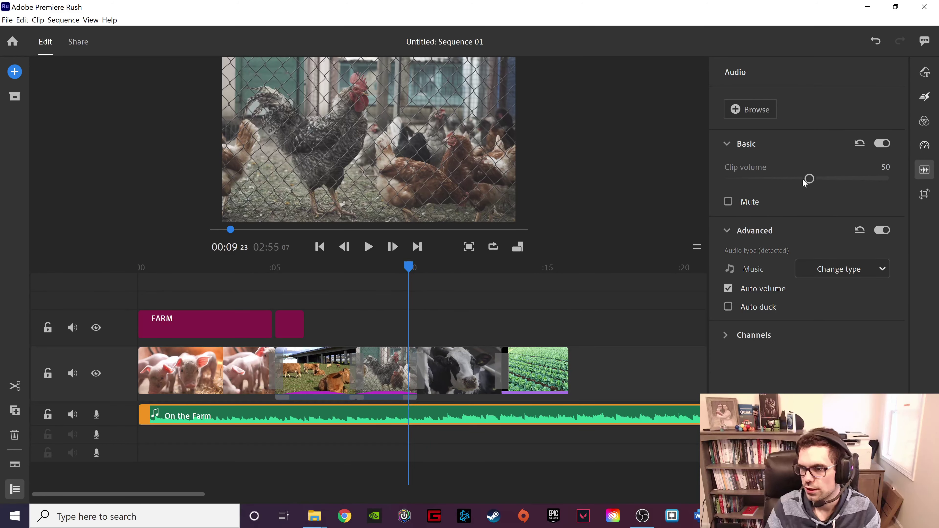
pyautogui.moveTo(814, 177); pyautogui.dragTo(790, 180)
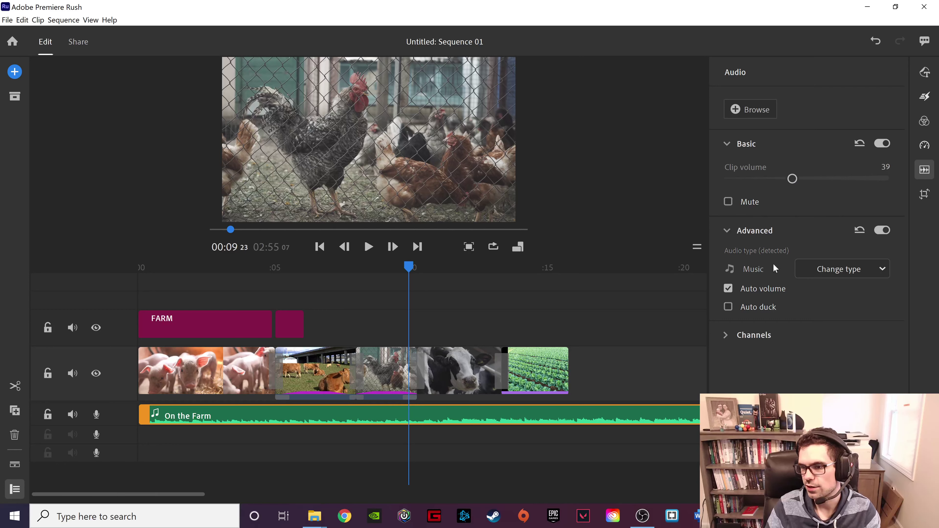
pyautogui.click(844, 273)
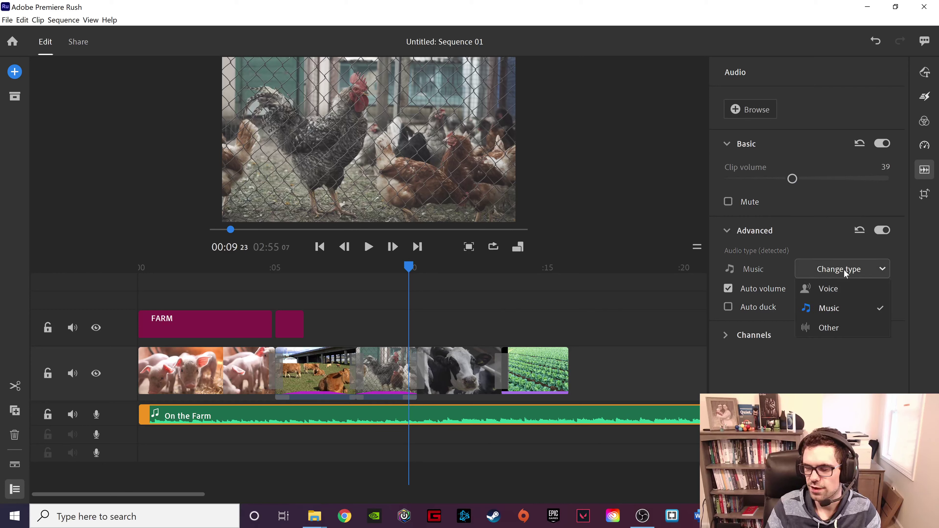
pyautogui.click(844, 270)
pyautogui.click(845, 273)
pyautogui.click(838, 270)
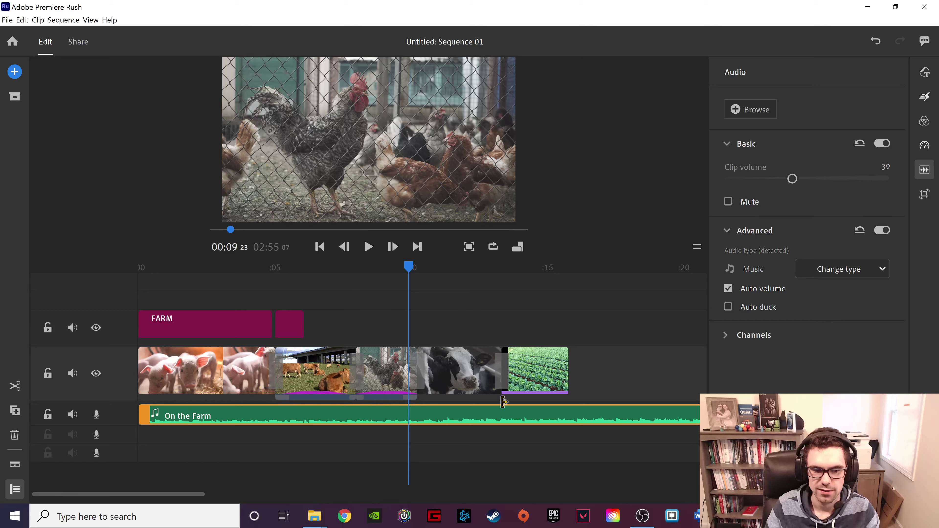
# - Rotate the black-and-white cow clip to -33° and shift it to about horizontal position 2192 and vertical position 808
pyautogui.moveTo(413, 272); pyautogui.dragTo(268, 295)
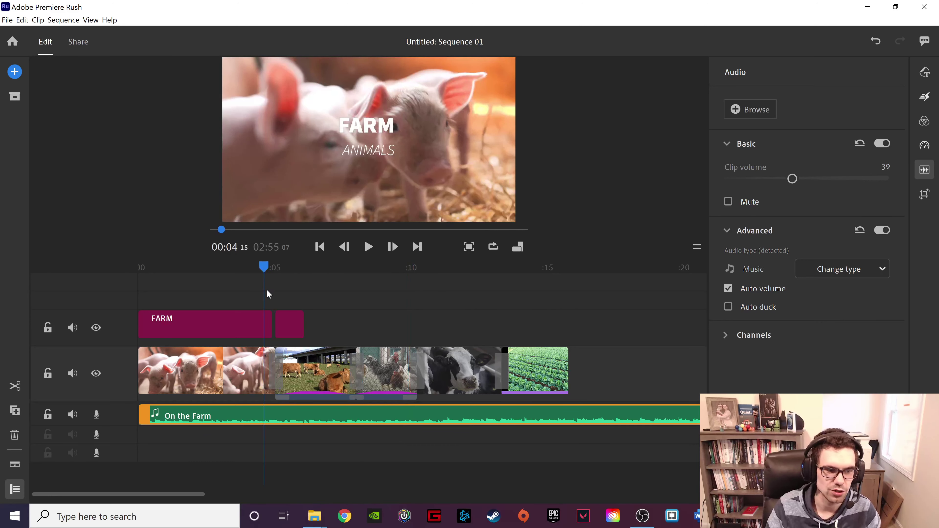
pyautogui.click(925, 196)
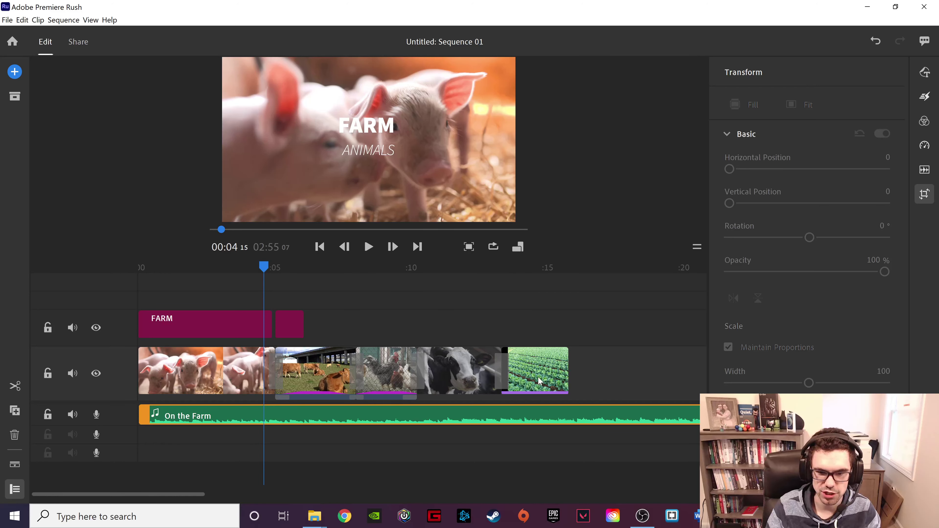
pyautogui.click(462, 353)
pyautogui.click(448, 116)
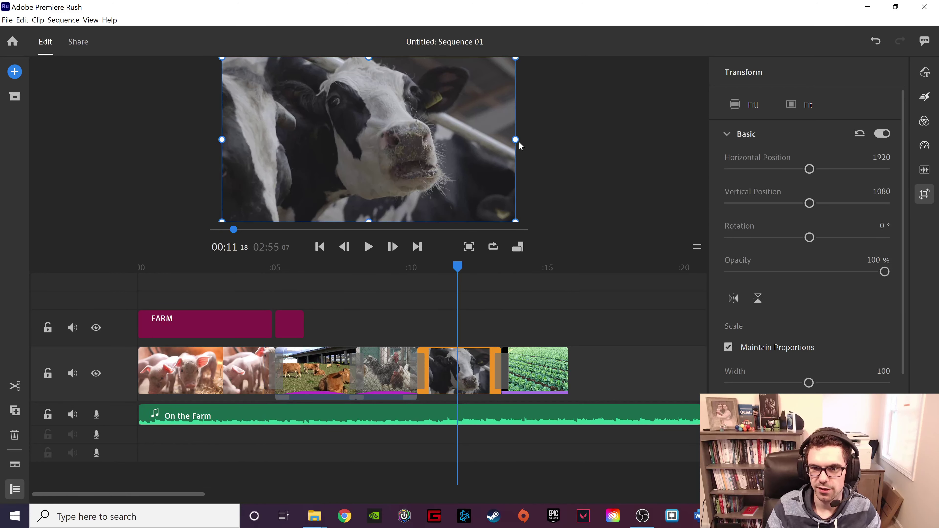
pyautogui.moveTo(517, 144)
pyautogui.mouseDown()
pyautogui.moveTo(547, 144)
pyautogui.moveTo(448, 144)
pyautogui.moveTo(529, 147)
pyautogui.moveTo(518, 148)
pyautogui.mouseUp()
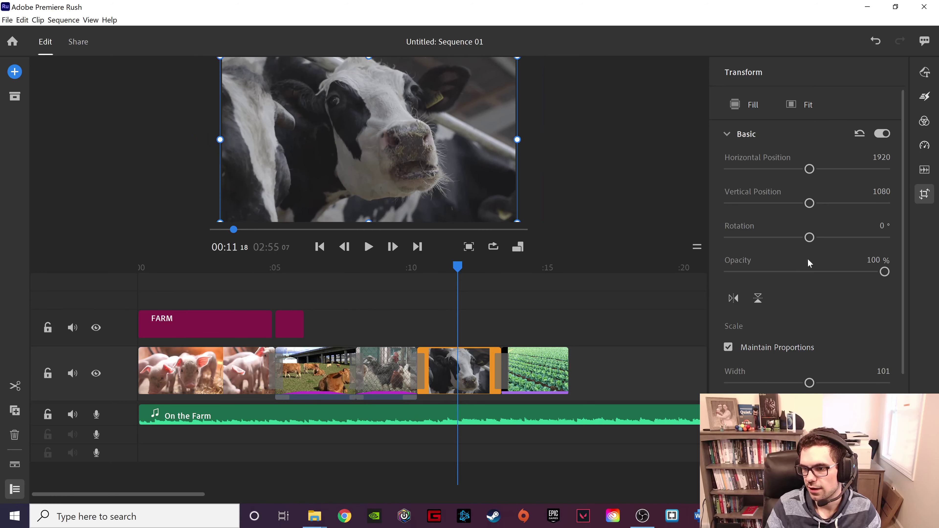
pyautogui.moveTo(811, 238); pyautogui.dragTo(793, 237)
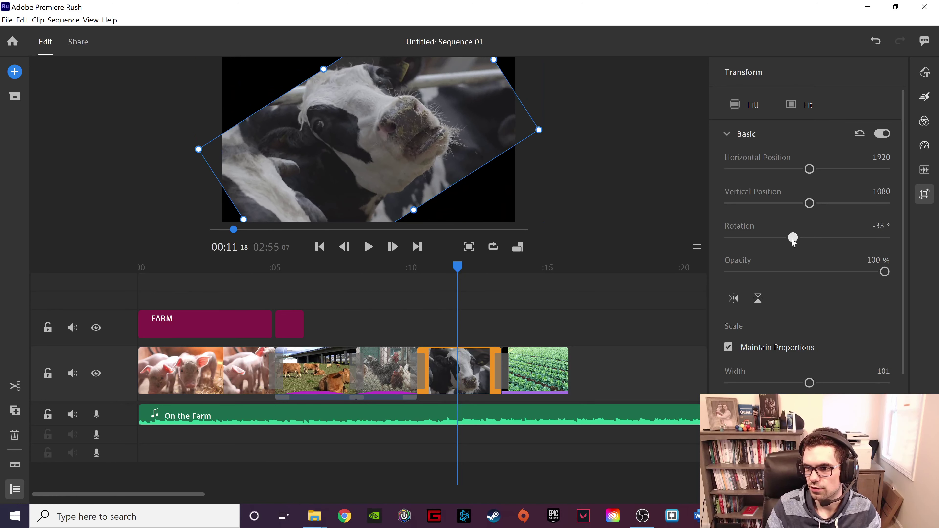
pyautogui.moveTo(809, 203)
pyautogui.mouseDown()
pyautogui.moveTo(780, 204)
pyautogui.moveTo(797, 203)
pyautogui.mouseUp()
pyautogui.moveTo(810, 169); pyautogui.dragTo(815, 169)
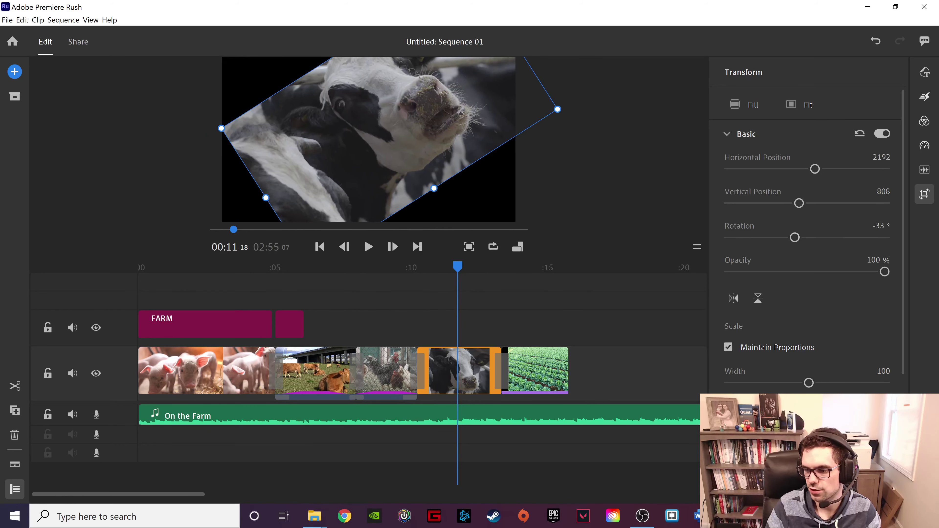
# - Crop the black-and-white cow clip by about 13.4% at the top and 14.6% at the bottom
pyautogui.scroll(-4, 795, 296)
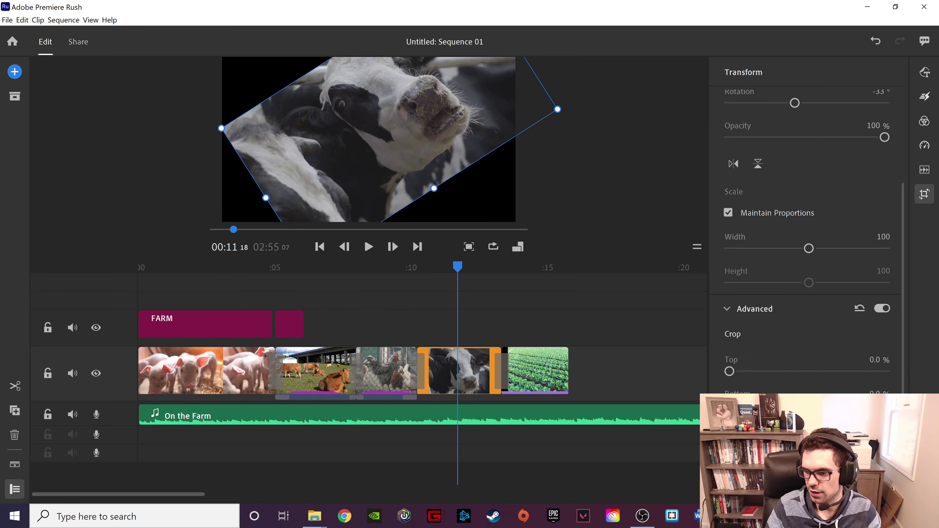
pyautogui.moveTo(729, 359); pyautogui.dragTo(751, 392)
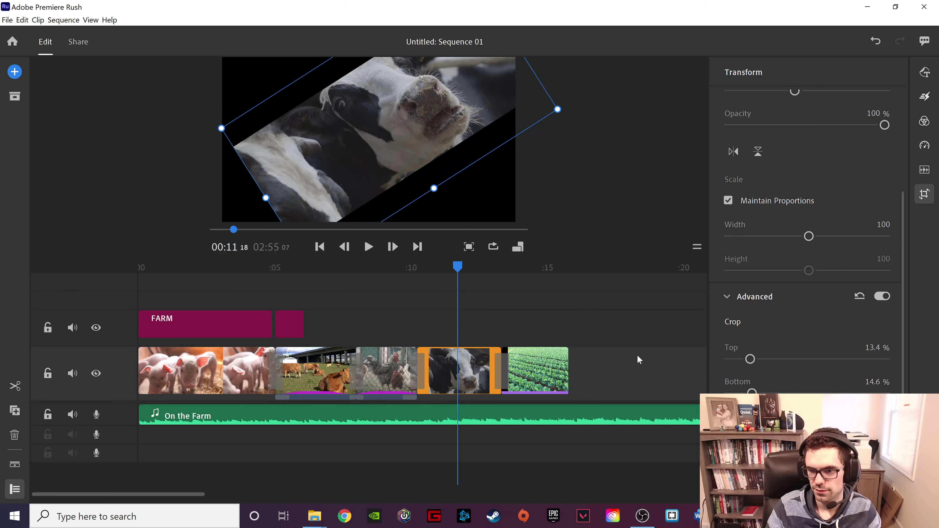
# - Set the rotation of the cropped black-and-white cow clip to 0°
pyautogui.scroll(2, 829, 186)
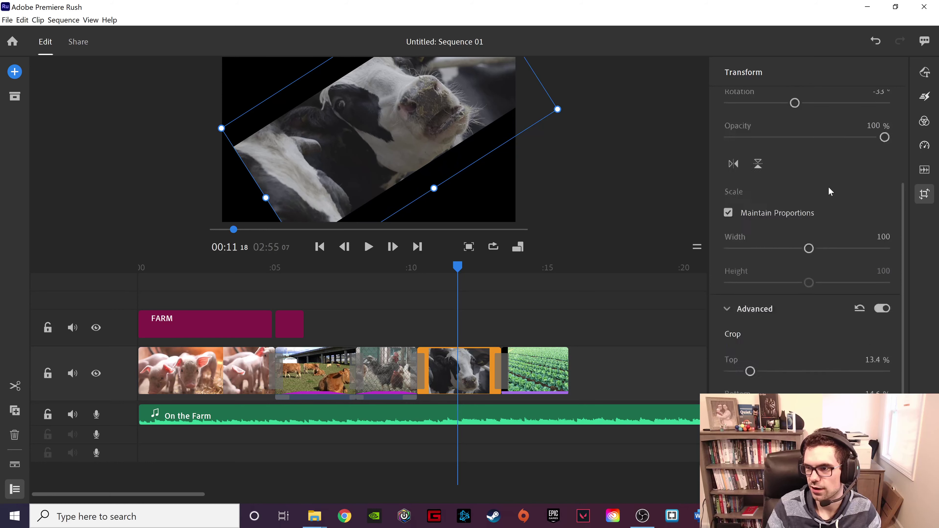
pyautogui.moveTo(800, 151); pyautogui.dragTo(807, 154)
pyautogui.click(883, 140)
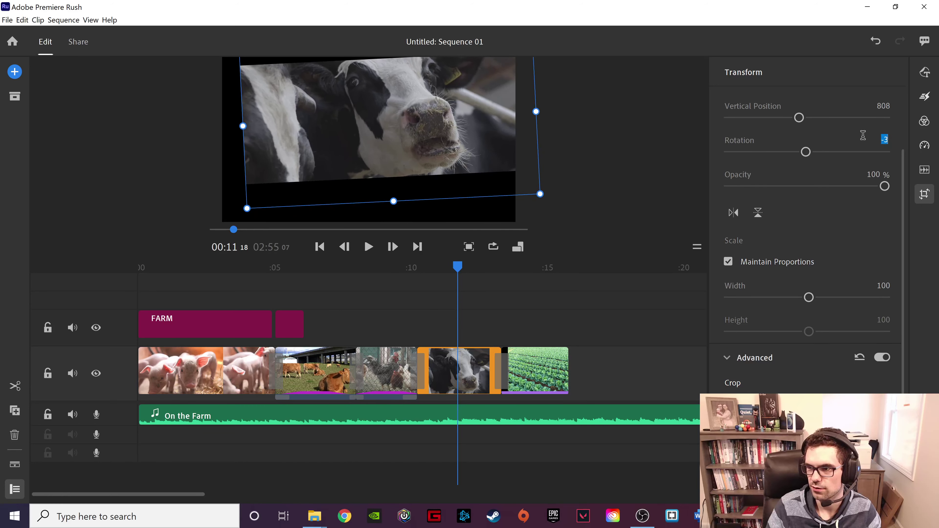
pyautogui.write('0')
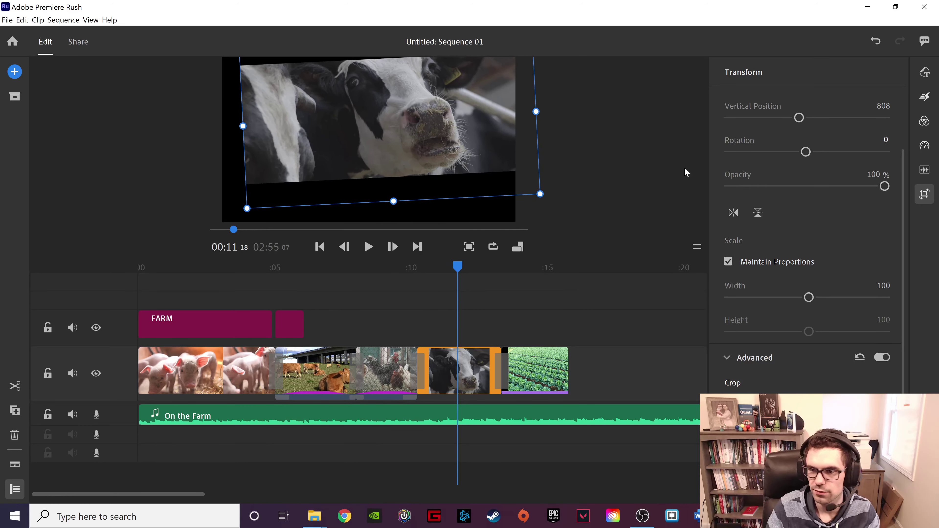
pyautogui.click(645, 172)
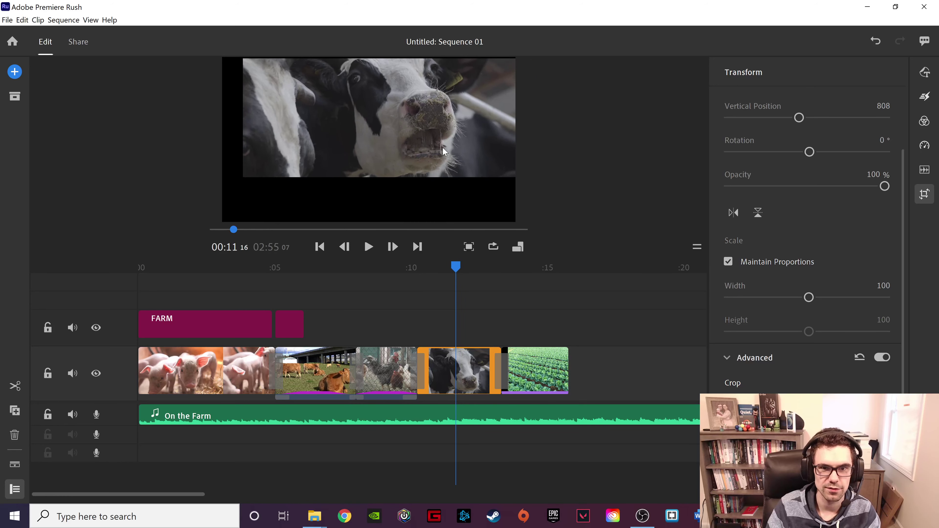
# - Reposition the cropped cow clip near the frame's center, at about horizontal 1928 and vertical 1056
pyautogui.moveTo(431, 116); pyautogui.dragTo(412, 141)
pyautogui.scroll(1, 717, 180)
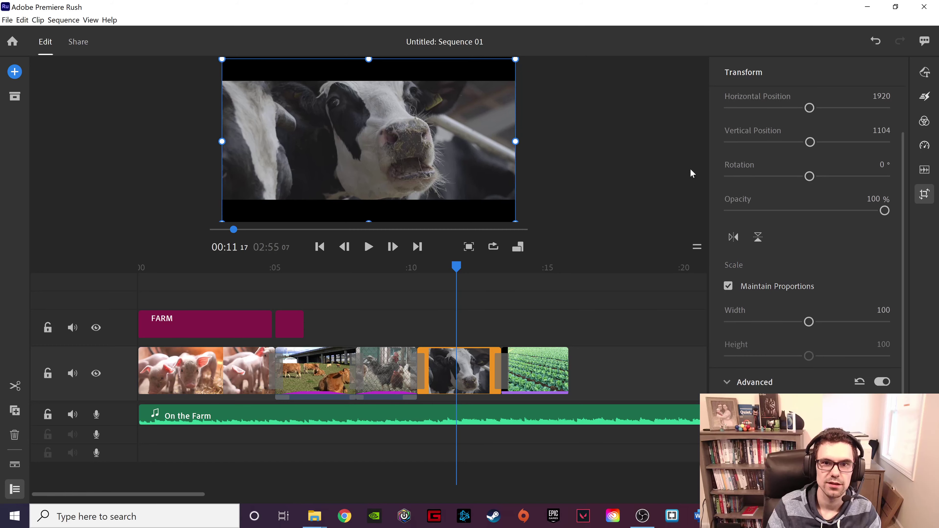
pyautogui.click(594, 155)
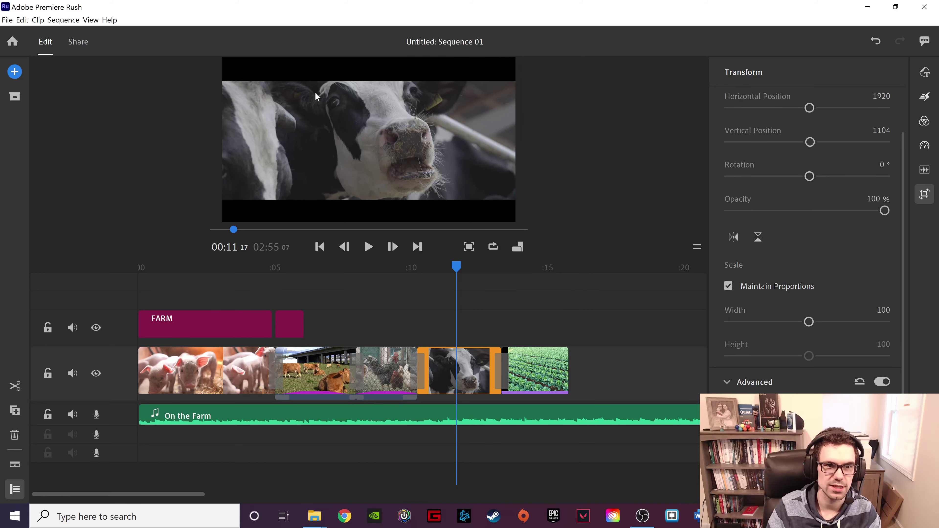
pyautogui.moveTo(413, 147); pyautogui.dragTo(413, 143)
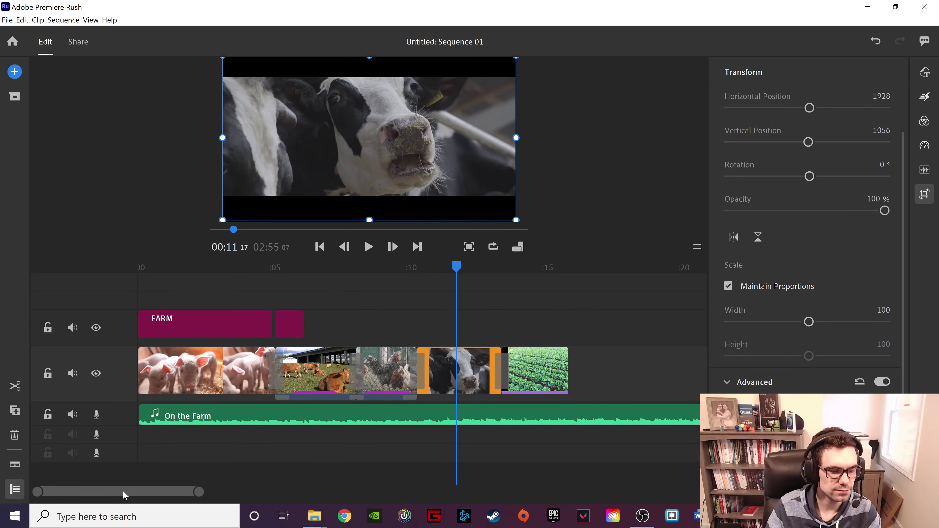
# - Trim the end of the On the Farm music back to the end of the last video clip, at about 00:15:20
pyautogui.moveTo(129, 495); pyautogui.dragTo(447, 485)
pyautogui.moveTo(509, 492); pyautogui.dragTo(657, 480)
pyautogui.moveTo(605, 496); pyautogui.dragTo(538, 495)
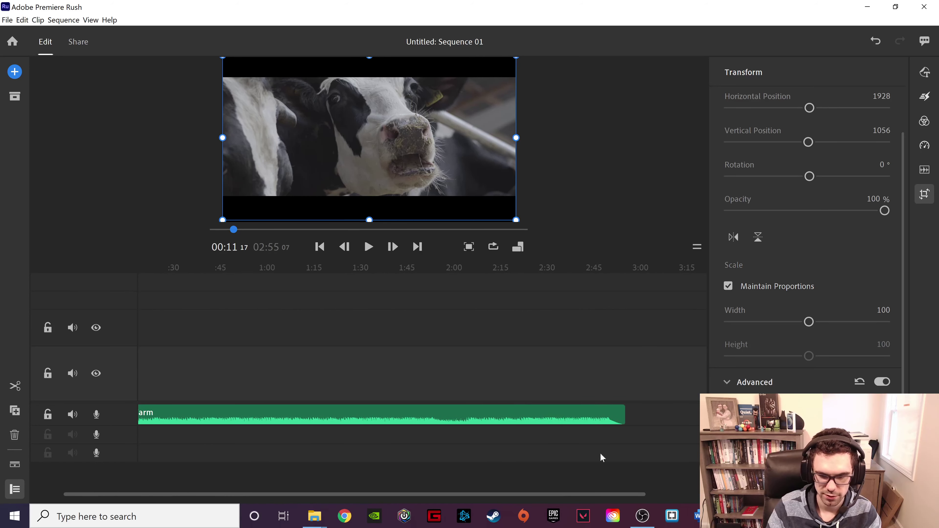
pyautogui.click(628, 414)
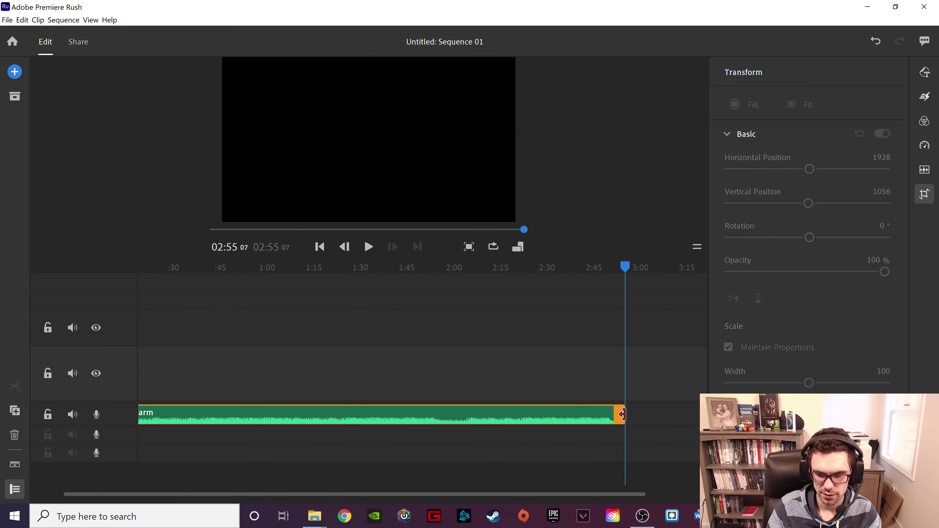
pyautogui.moveTo(628, 414); pyautogui.dragTo(171, 403)
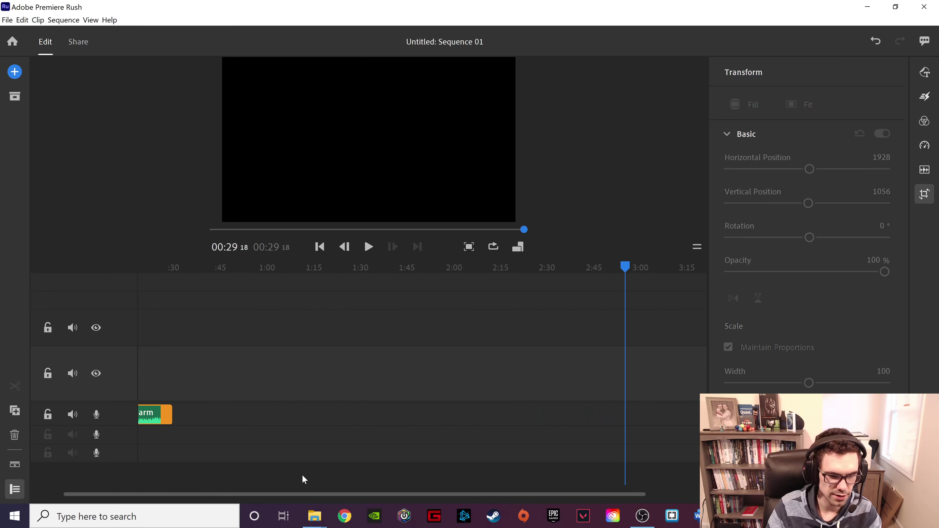
pyautogui.moveTo(318, 491); pyautogui.dragTo(223, 483)
pyautogui.moveTo(229, 414); pyautogui.dragTo(187, 414)
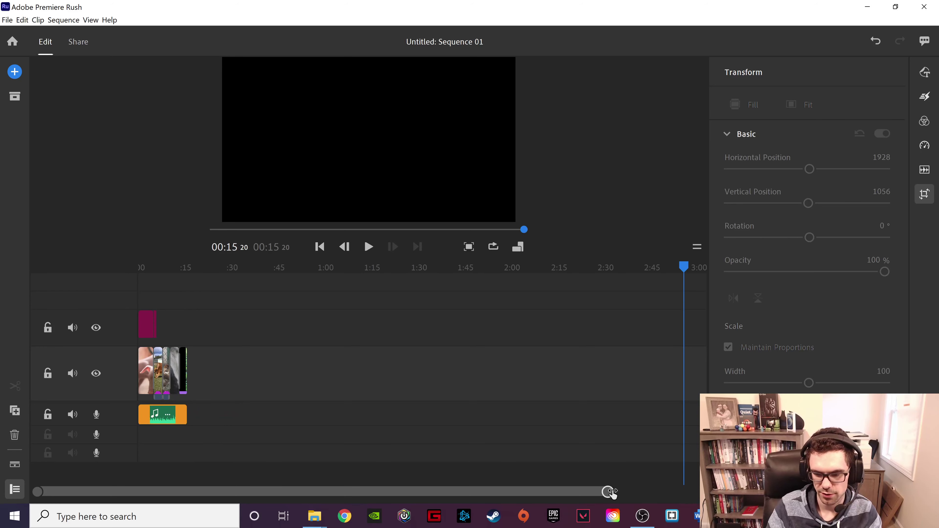
# - Add a Black transition to the end of the cabbage field clip and scrub over it to check the fade
pyautogui.moveTo(608, 493); pyautogui.dragTo(142, 472)
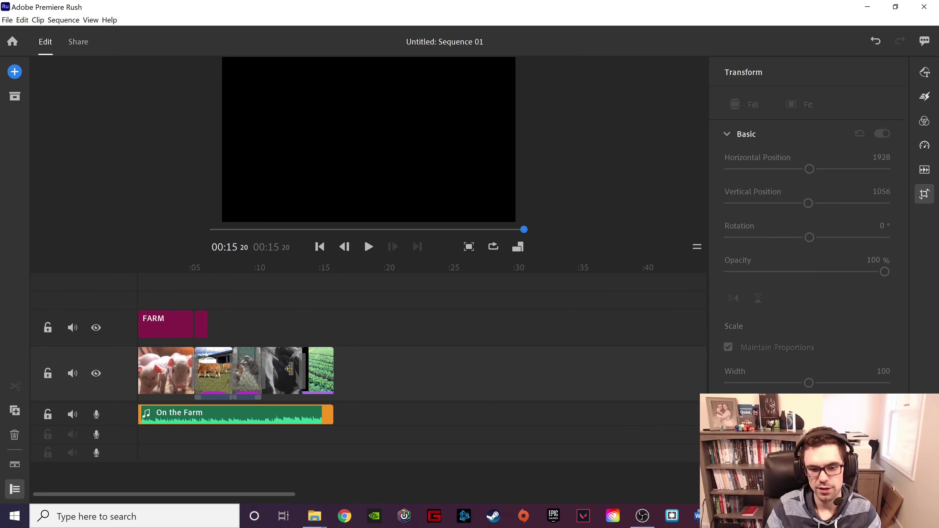
pyautogui.click(327, 367)
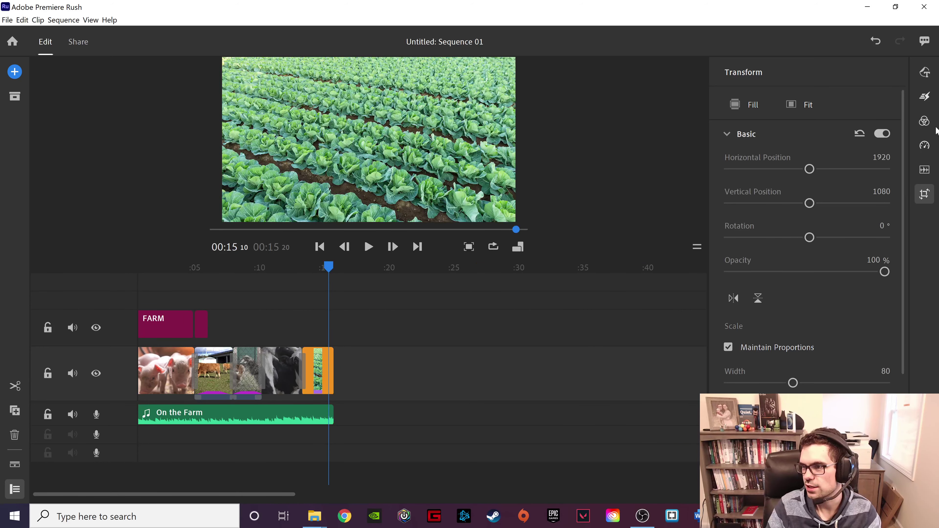
pyautogui.click(928, 98)
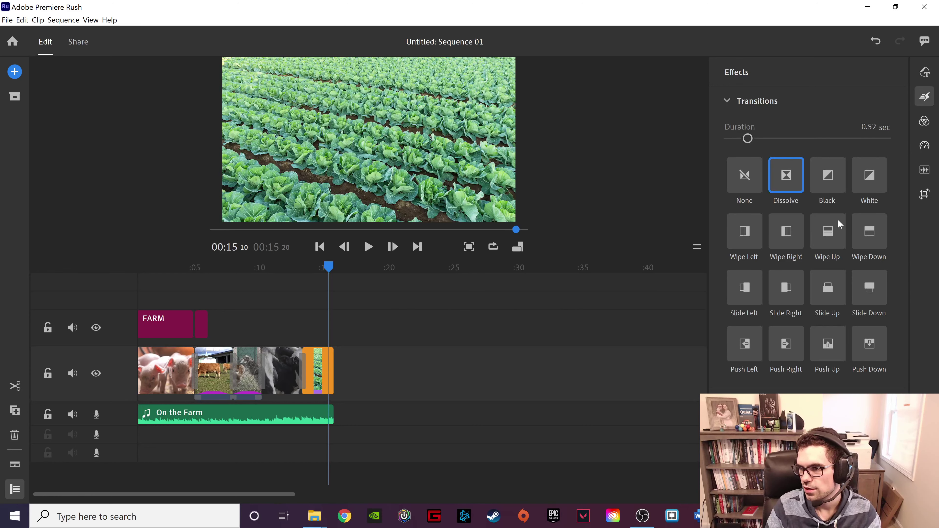
pyautogui.moveTo(833, 174)
pyautogui.mouseDown()
pyautogui.moveTo(488, 337)
pyautogui.moveTo(325, 379)
pyautogui.moveTo(333, 377)
pyautogui.mouseUp()
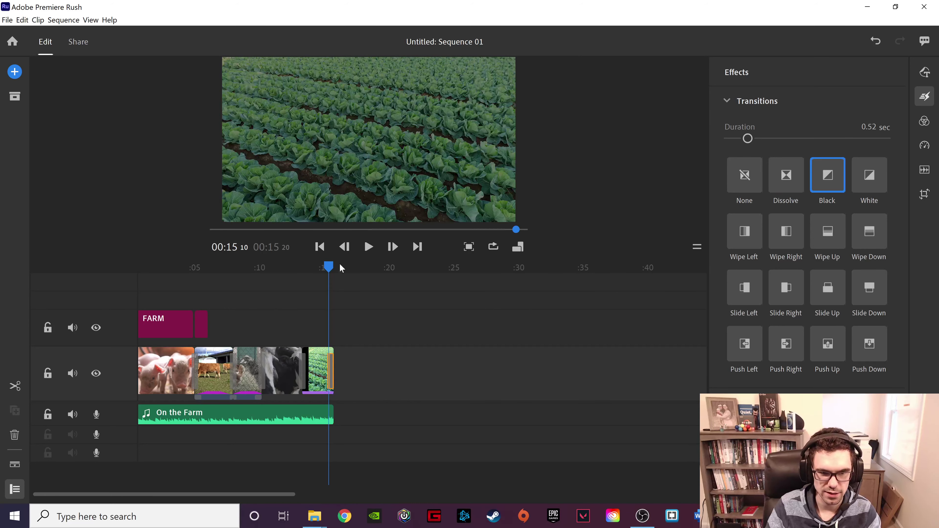
pyautogui.moveTo(330, 267); pyautogui.dragTo(327, 266)
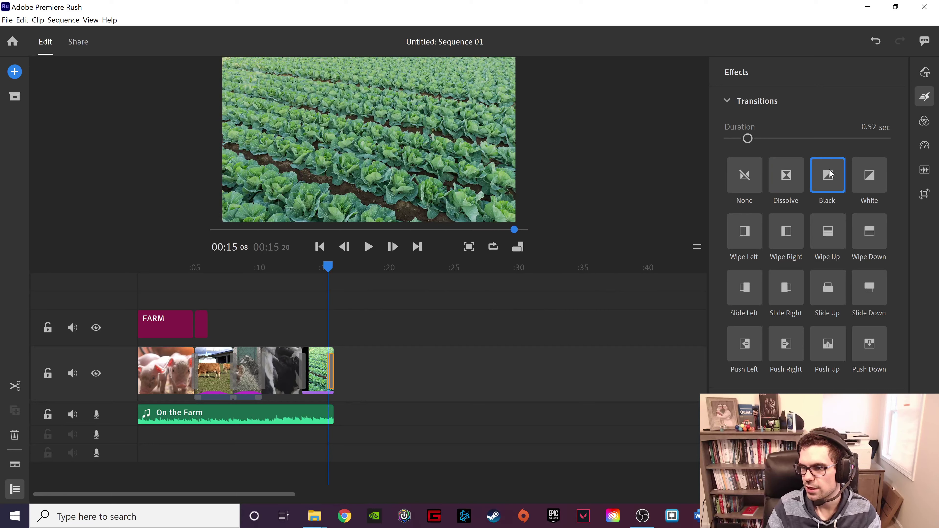
# - Add a Dissolve transition to the end of the On the Farm music and view the ending of the timeline closely
pyautogui.moveTo(820, 180); pyautogui.dragTo(330, 416)
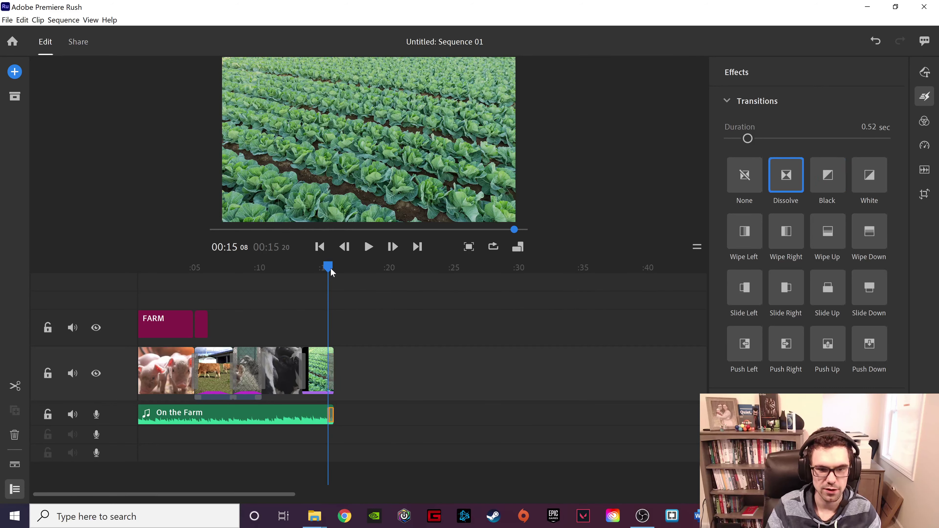
pyautogui.moveTo(330, 268); pyautogui.dragTo(312, 274)
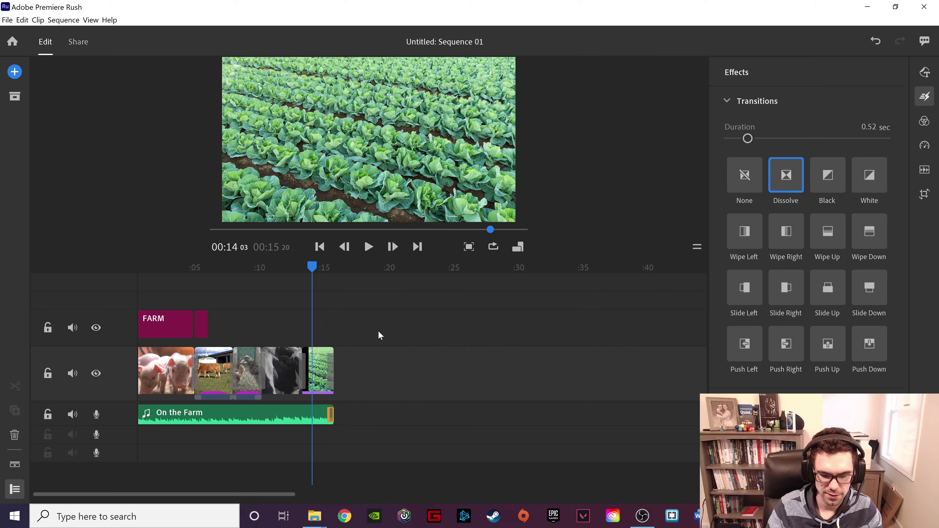
pyautogui.moveTo(296, 495); pyautogui.dragTo(209, 481)
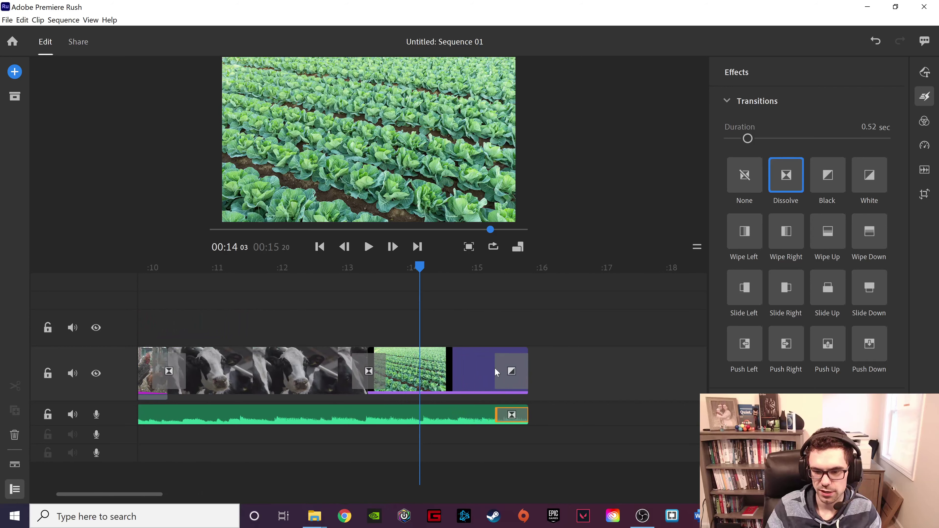
# - Shorten the ending Black transition and the music's ending Dissolve to 0.36 sec each, play the ending, and return to the sequence start
pyautogui.moveTo(499, 371); pyautogui.dragTo(509, 370)
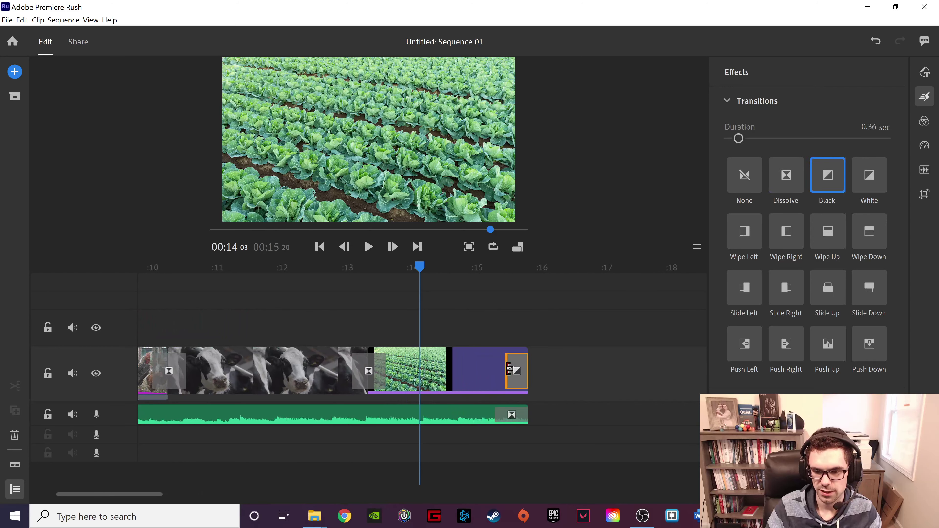
pyautogui.click(501, 413)
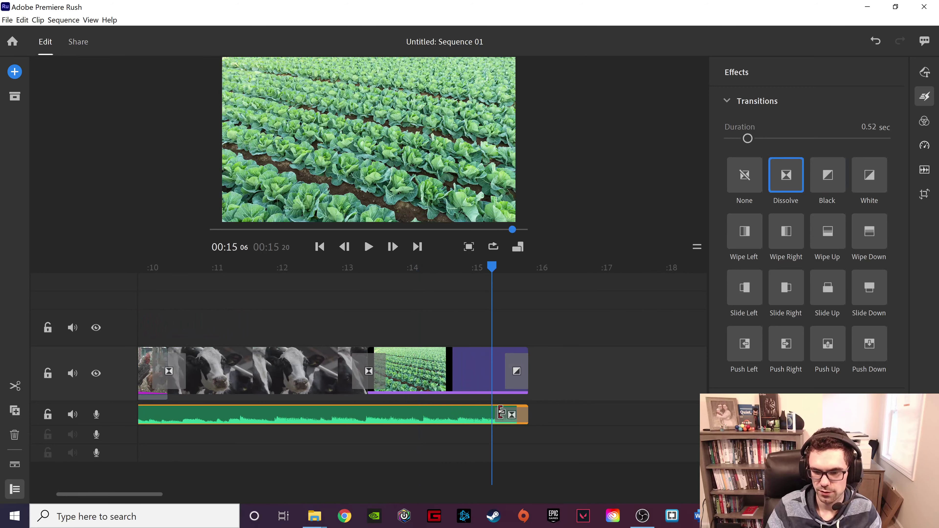
pyautogui.moveTo(501, 413); pyautogui.dragTo(511, 413)
pyautogui.press('space')
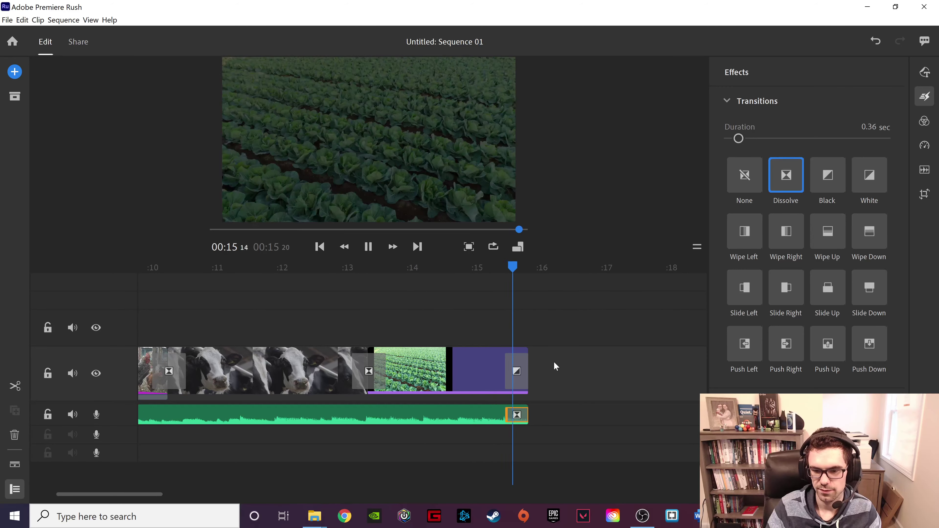
pyautogui.moveTo(529, 272); pyautogui.dragTo(92, 316)
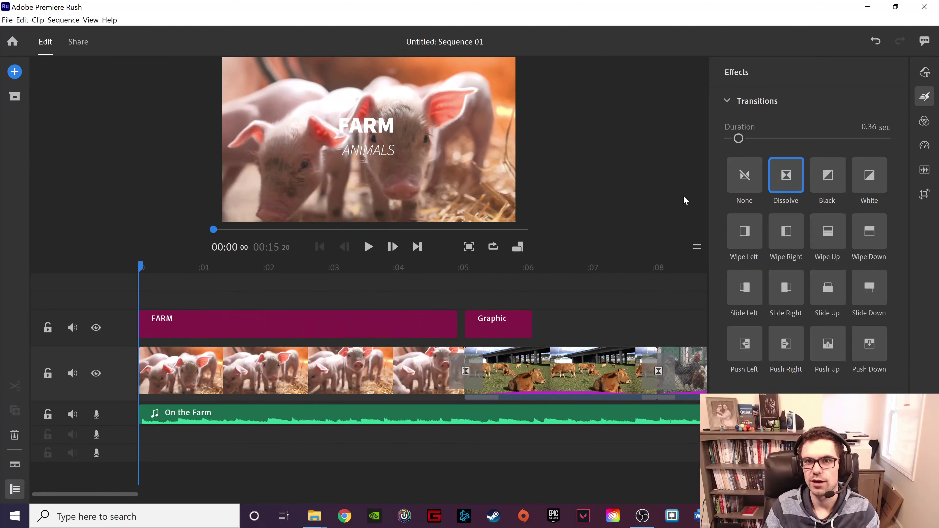
# - Open the sharing settings for the sequence and name the local export file Farm.mp4
pyautogui.click(80, 43)
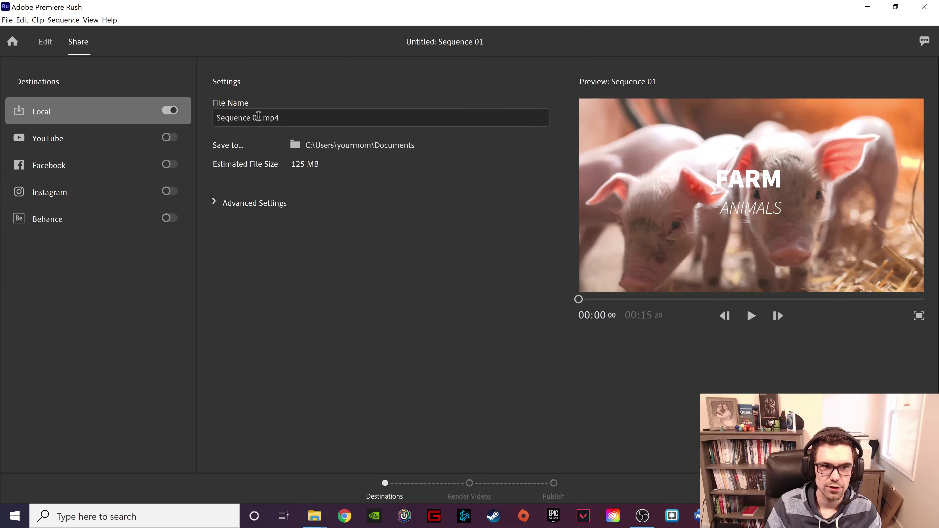
pyautogui.click(258, 117)
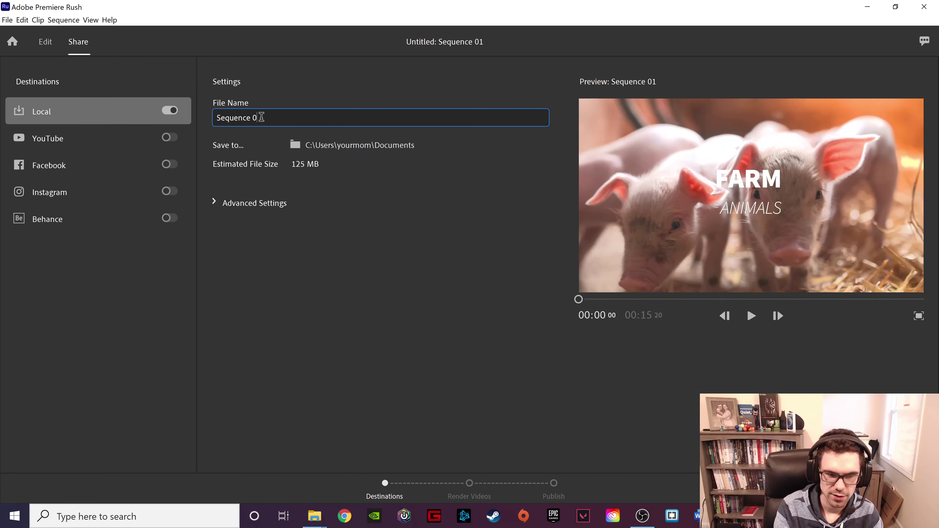
pyautogui.press('BackSpace')
pyautogui.press('BackSpace')
pyautogui.press('BackSpace')
pyautogui.press('BackSpace')
pyautogui.press('BackSpace')
pyautogui.press('BackSpace')
pyautogui.press('BackSpace')
pyautogui.press('BackSpace')
pyautogui.press('BackSpace')
pyautogui.write('Fa')
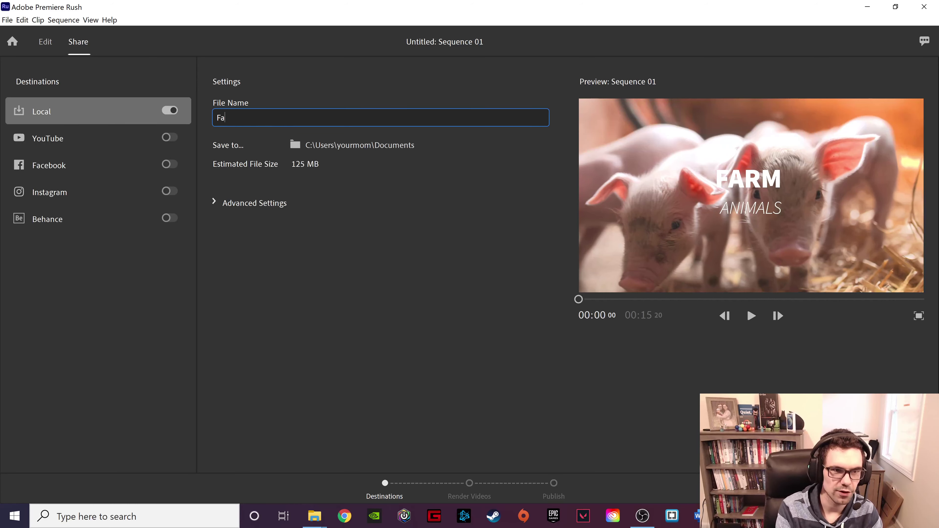
pyautogui.write('rm 2020')
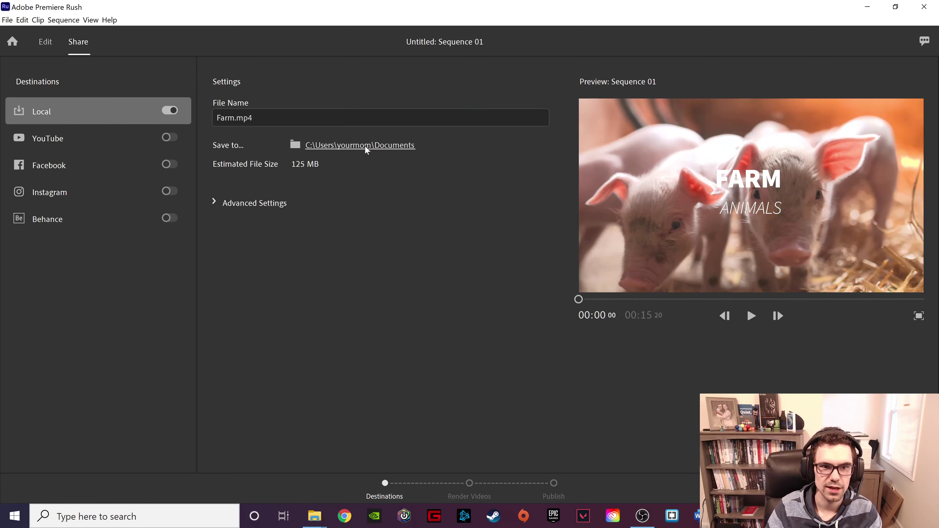
# - Set the save location of the exported file to the Desktop
pyautogui.click(366, 145)
pyautogui.moveTo(94, 157); pyautogui.dragTo(93, 91)
pyautogui.click(66, 113)
pyautogui.click(294, 230)
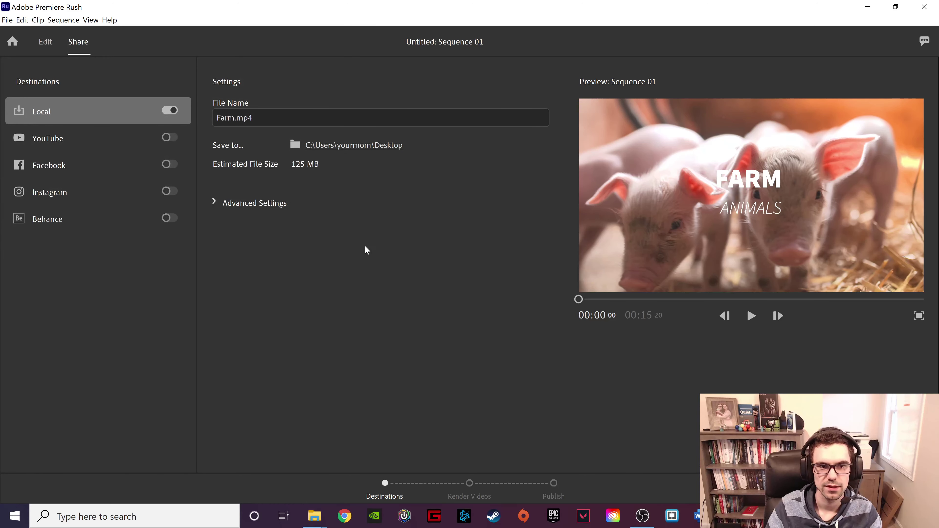
# - In the advanced export settings, set the resolution to 1080p Full HD and the quality to Medium
pyautogui.click(213, 204)
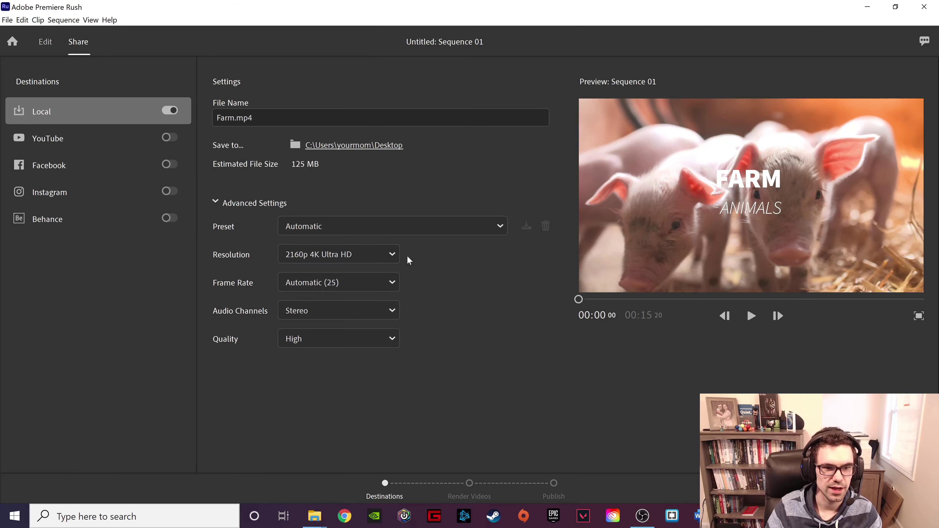
pyautogui.click(371, 258)
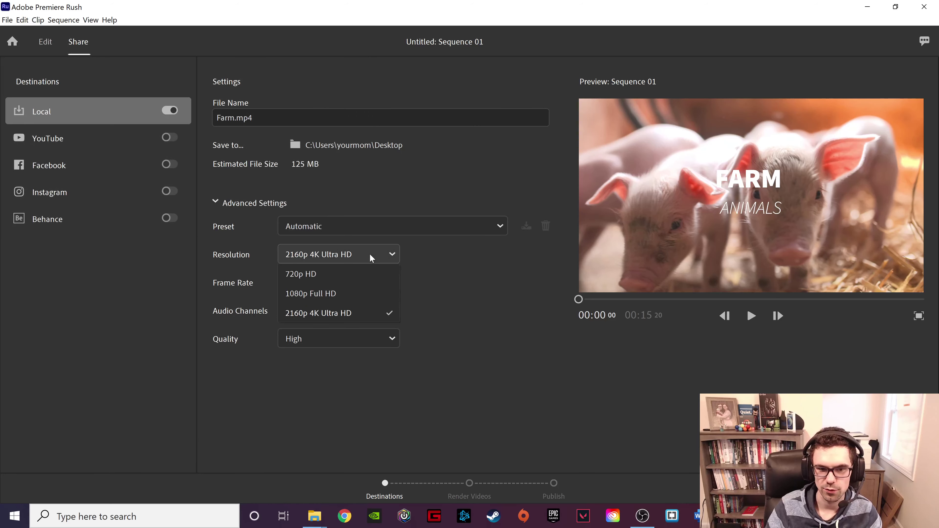
pyautogui.click(324, 295)
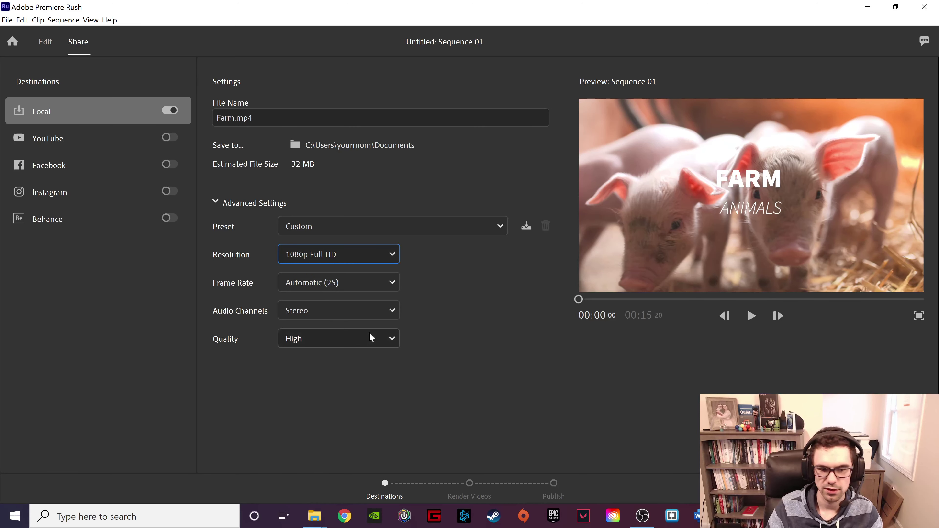
pyautogui.click(376, 343)
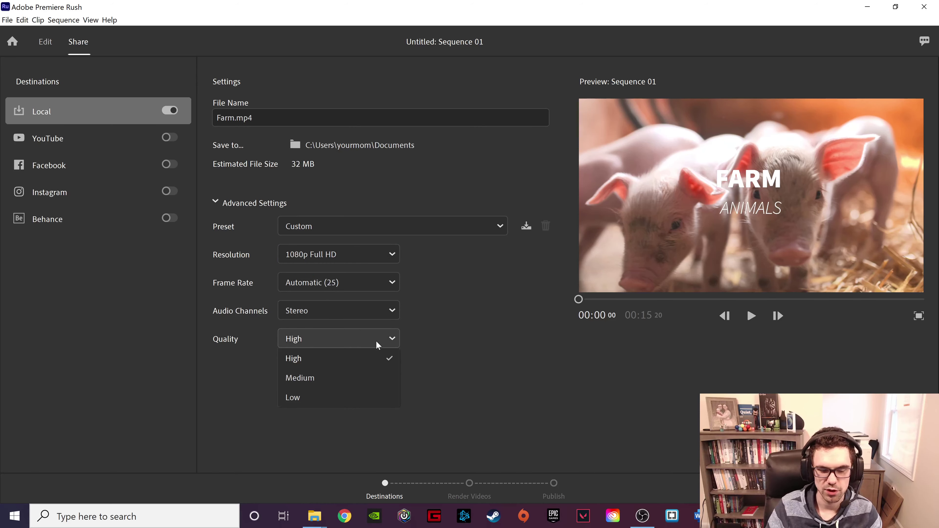
pyautogui.click(318, 381)
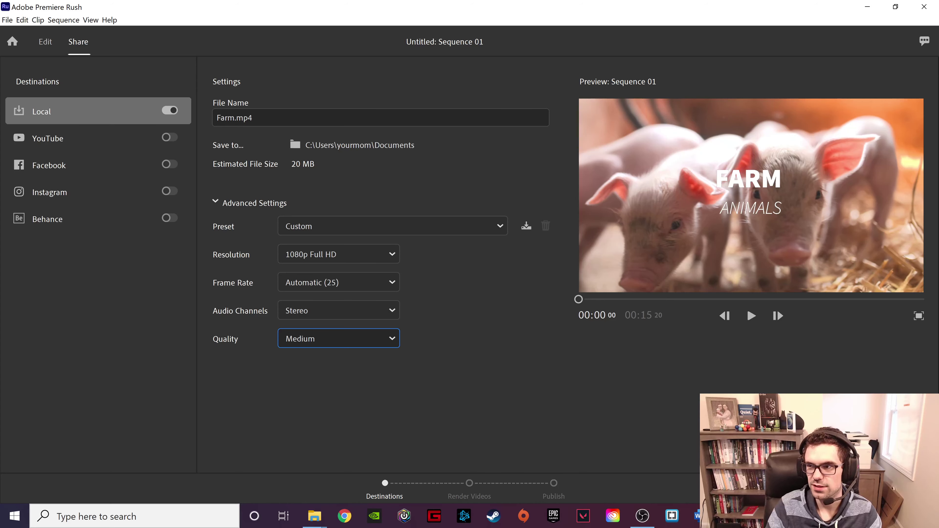
# - Export the video locally, close the finished render page, and return to the projects overview
pyautogui.click(895, 496)
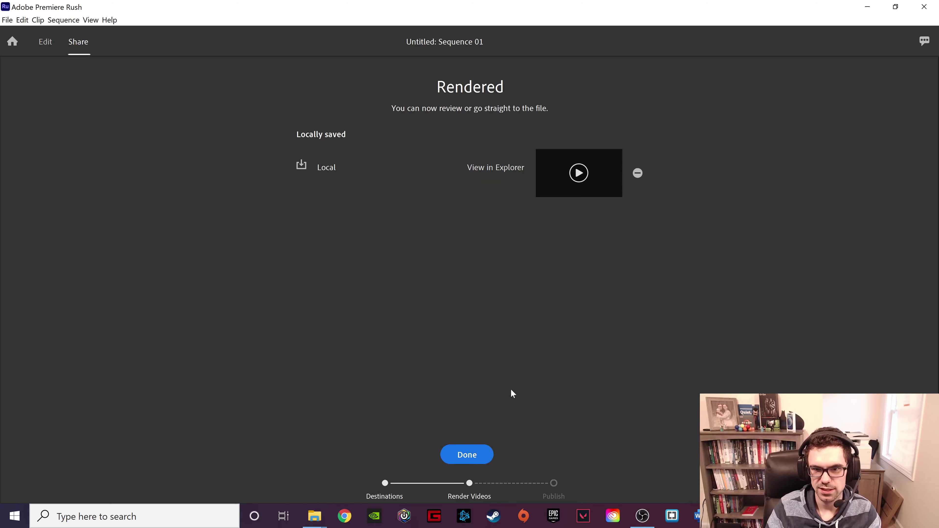
pyautogui.click(482, 458)
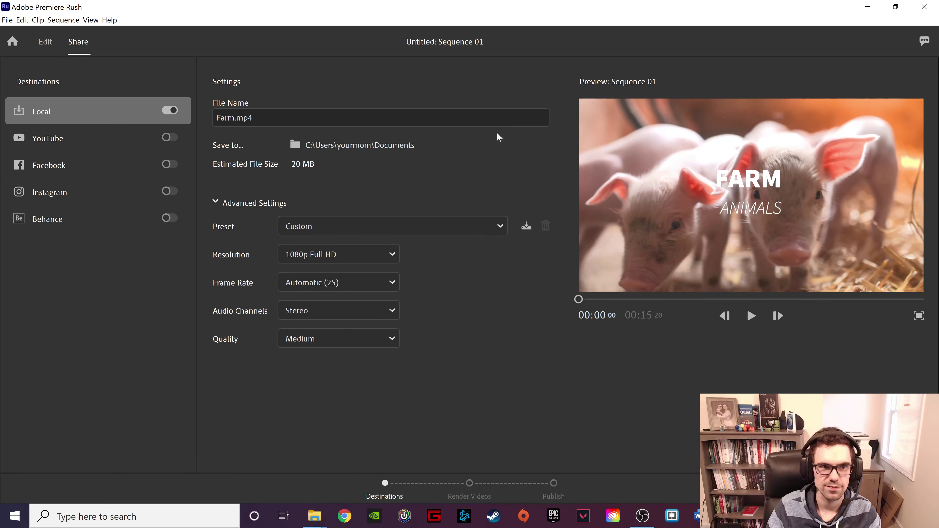
pyautogui.click(13, 43)
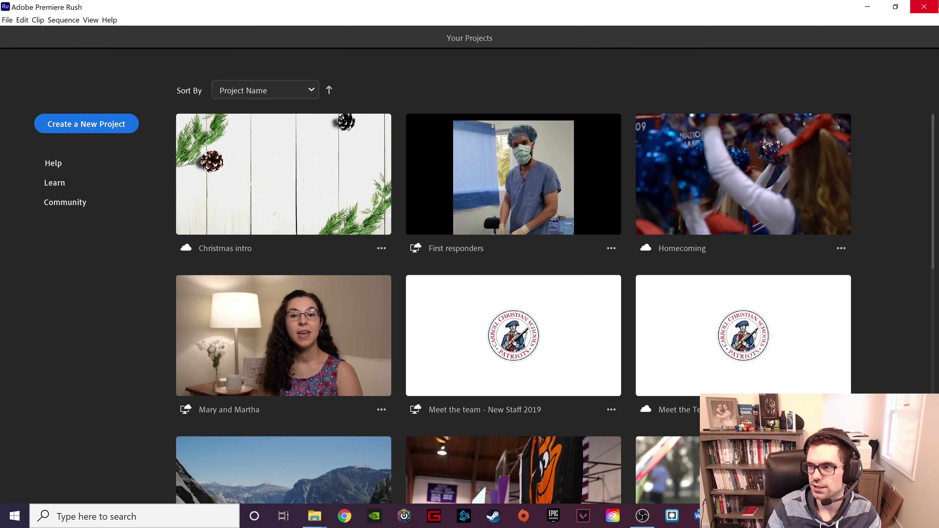
# - Clear the desktop by minimizing Premiere Rush, closing the Rush Lesson folder window, and briefly bringing up and minimizing the Downloads window
pyautogui.click(866, 7)
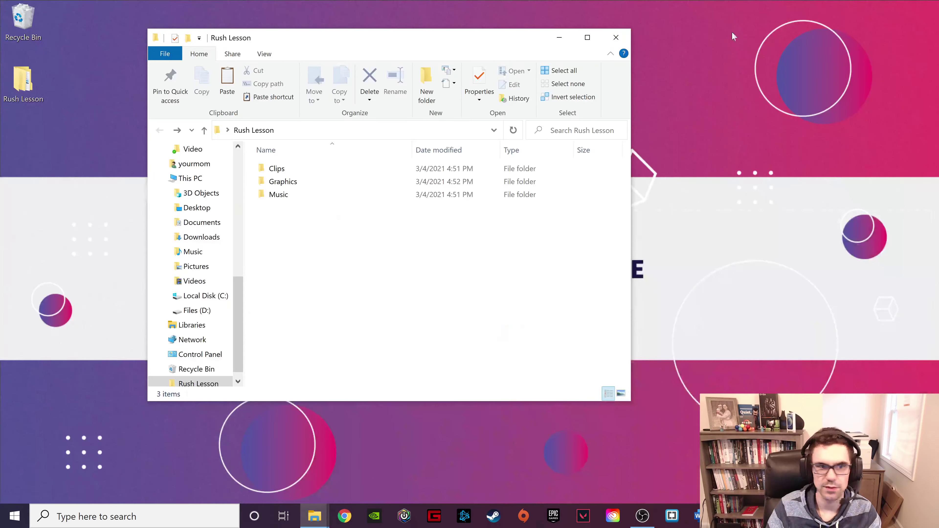
pyautogui.click(612, 39)
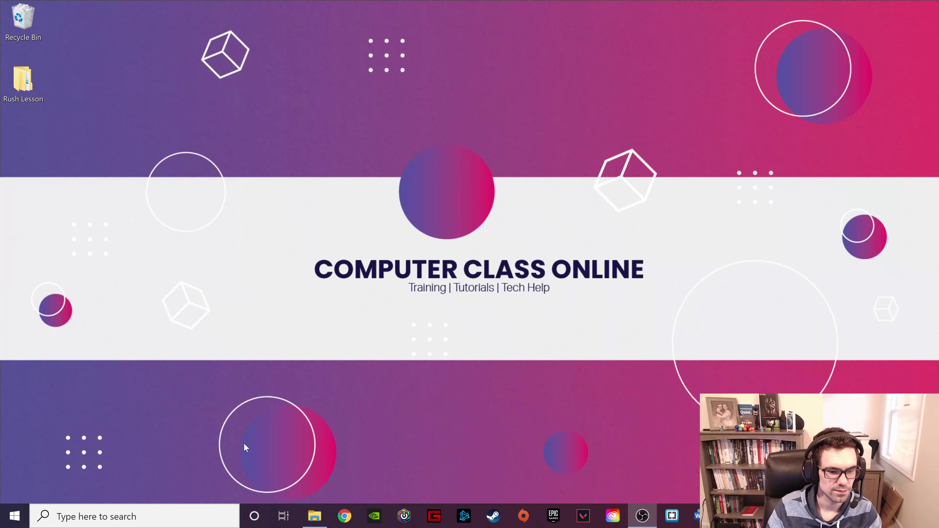
pyautogui.click(323, 514)
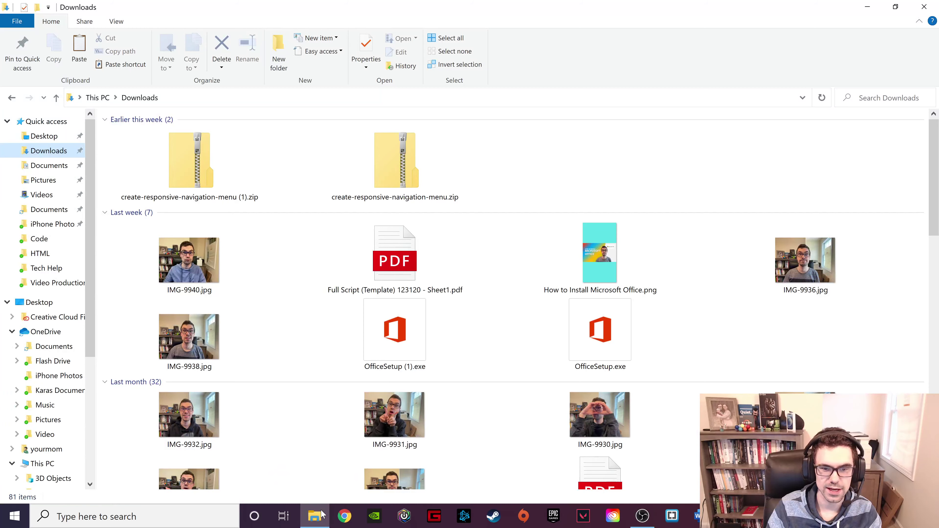
pyautogui.click(878, 6)
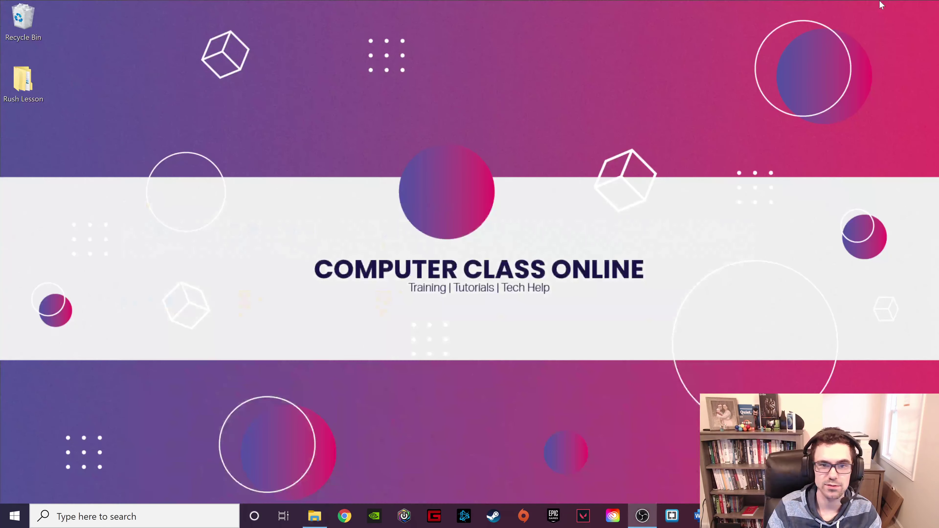